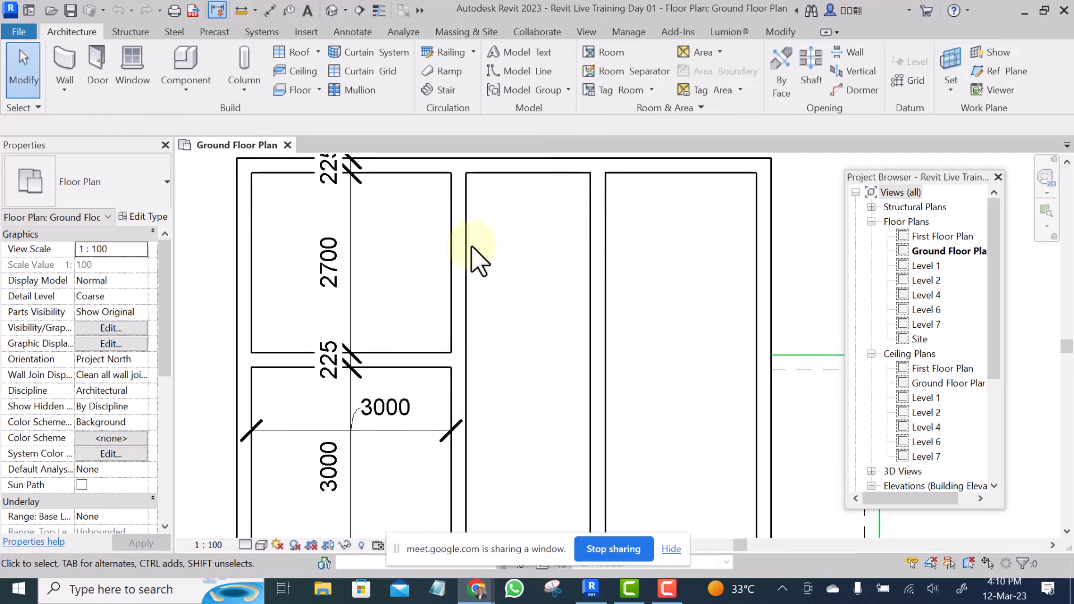
Examine the vertical dimension string and its diagonal tick marks across the two stacked rooms of the ground floor plan.
{"action": "scroll", "coordinate": [483, 230], "scroll_direction": "down", "scroll_amount": 2}
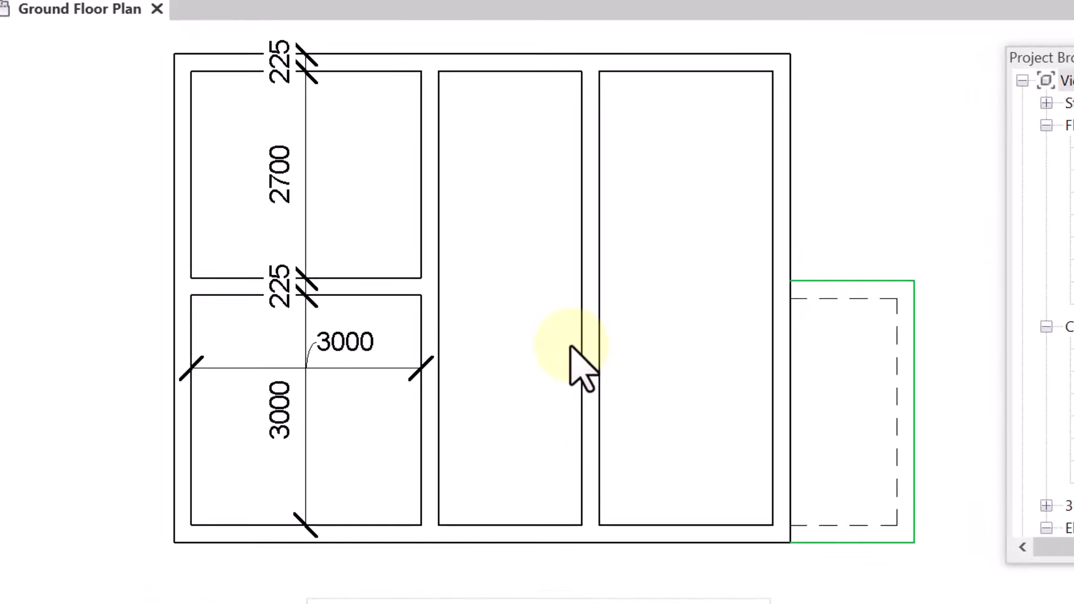
{"action": "left_click", "coordinate": [342, 211]}
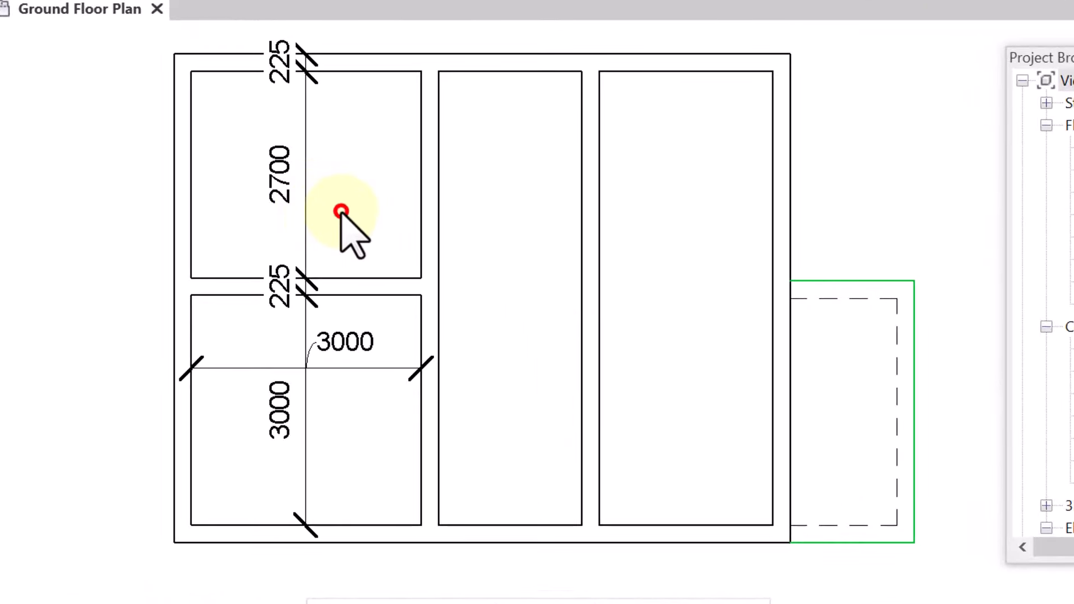
{"action": "scroll", "coordinate": [372, 210], "scroll_direction": "up", "scroll_amount": 2}
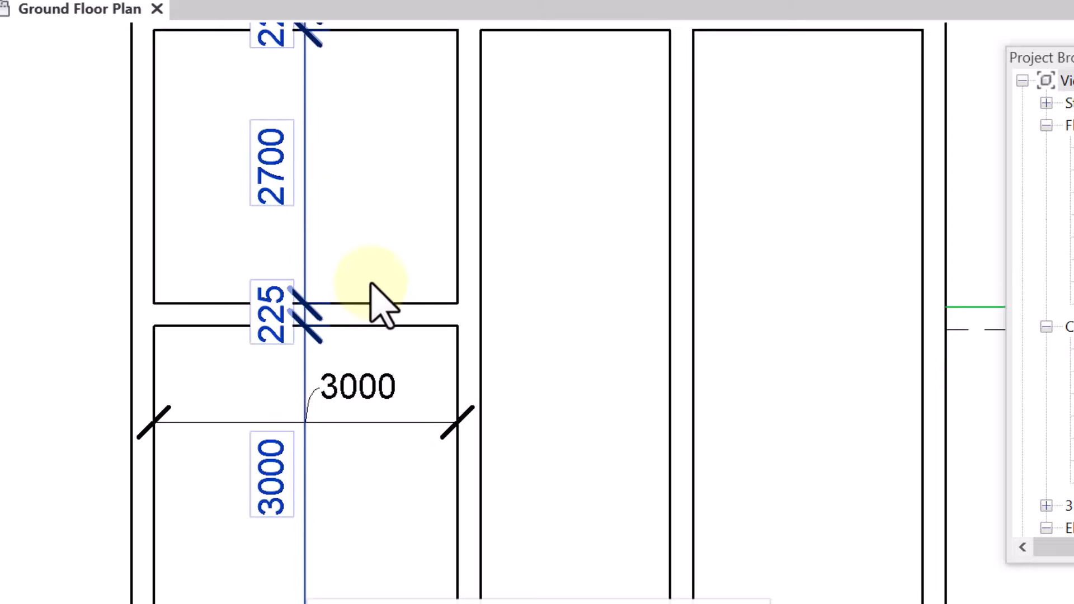
{"action": "scroll", "coordinate": [371, 276], "scroll_direction": "down", "scroll_amount": 3}
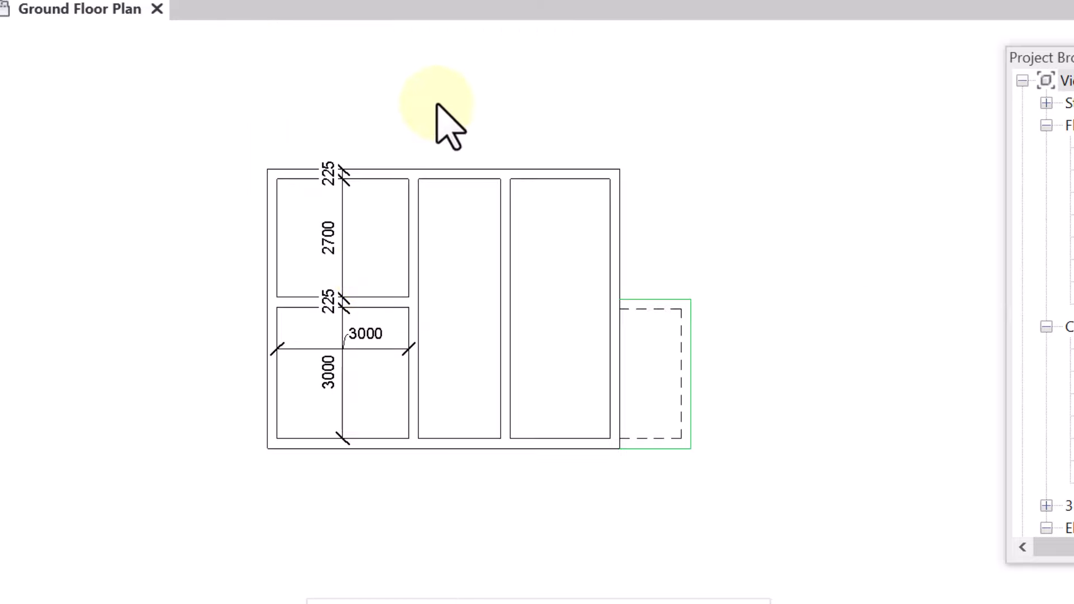
{"action": "scroll", "coordinate": [339, 215], "scroll_direction": "up", "scroll_amount": 3}
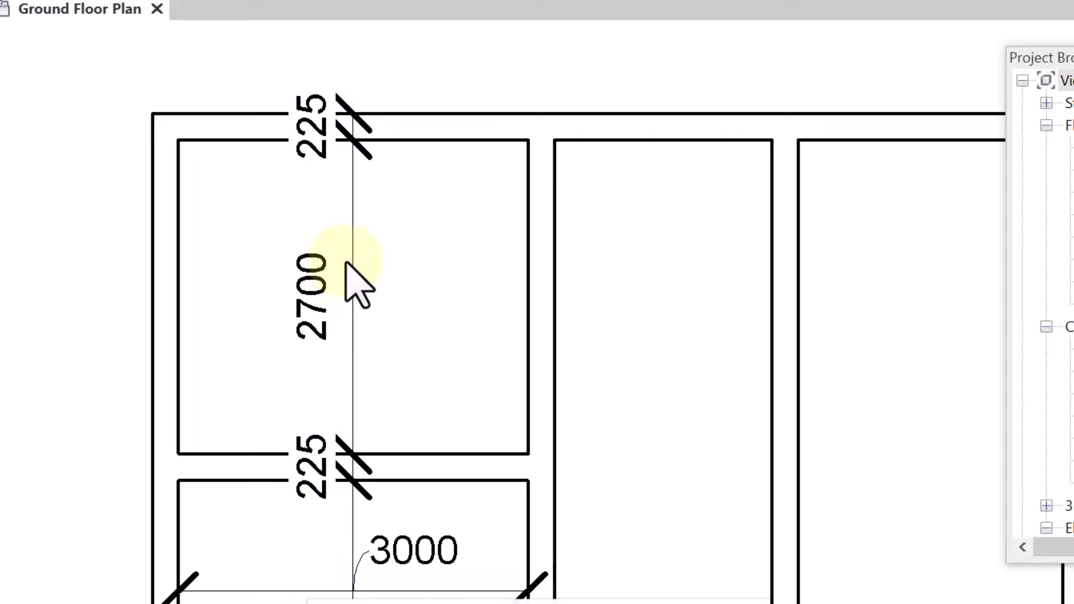
{"action": "scroll", "coordinate": [349, 271], "scroll_direction": "down", "scroll_amount": 2}
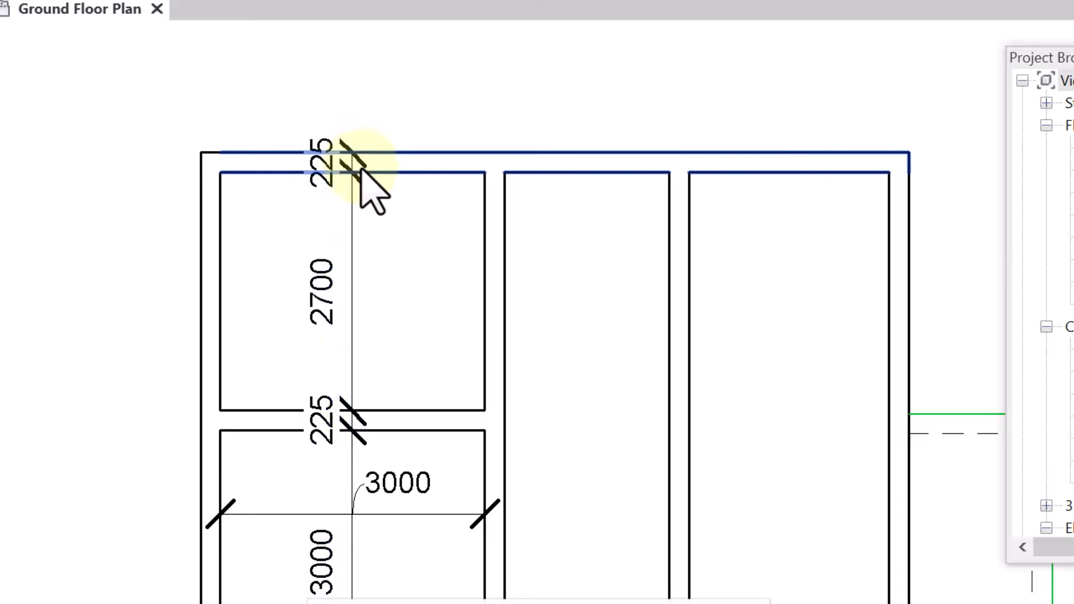
{"action": "scroll", "coordinate": [360, 170], "scroll_direction": "up", "scroll_amount": 5}
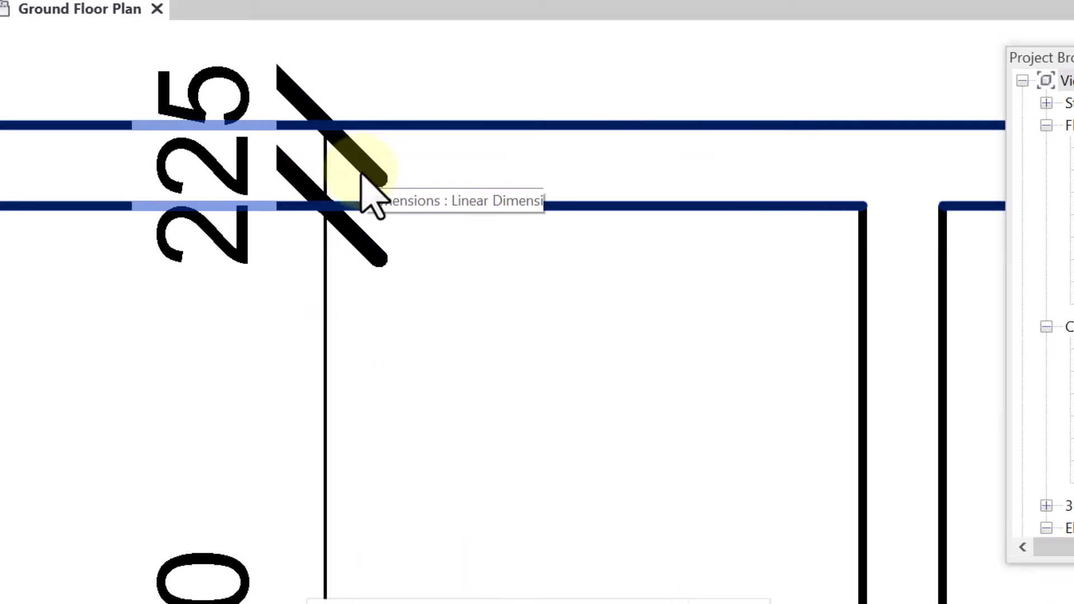
{"action": "left_click", "coordinate": [362, 264]}
{"action": "scroll", "coordinate": [344, 224], "scroll_direction": "down", "scroll_amount": 2}
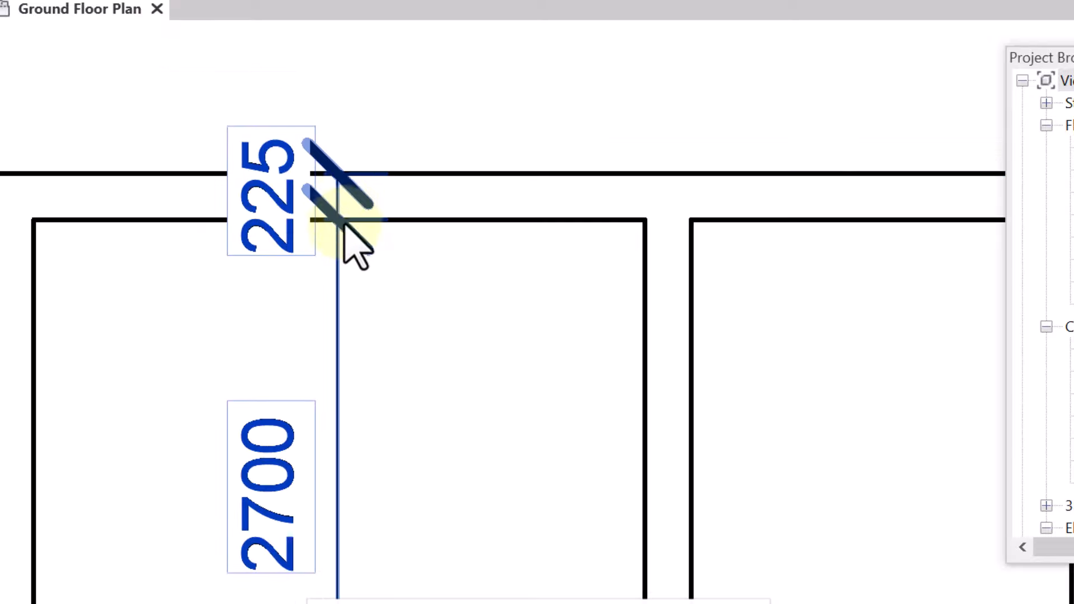
{"action": "scroll", "coordinate": [347, 238], "scroll_direction": "up", "scroll_amount": 1}
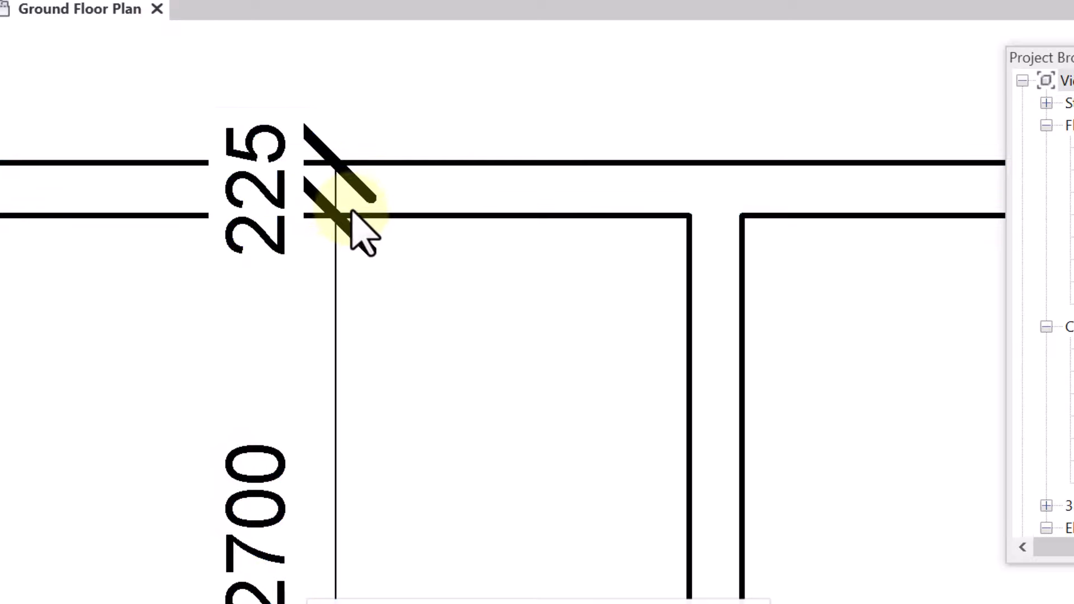
{"action": "scroll", "coordinate": [356, 235], "scroll_direction": "down", "scroll_amount": 3}
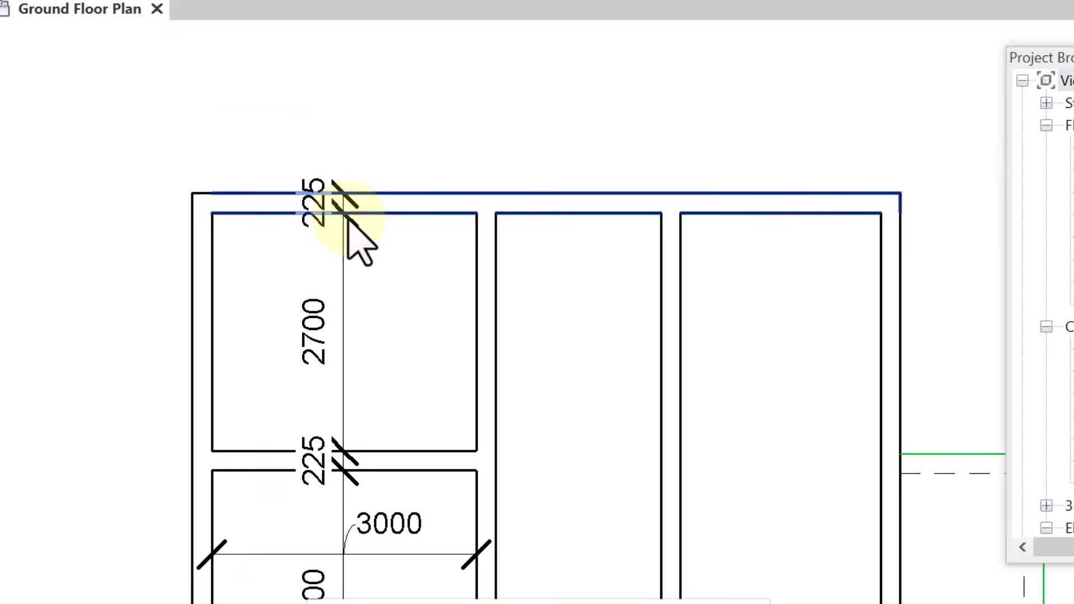
{"action": "scroll", "coordinate": [348, 221], "scroll_direction": "down", "scroll_amount": 2}
{"action": "scroll", "coordinate": [337, 348], "scroll_direction": "up", "scroll_amount": 1}
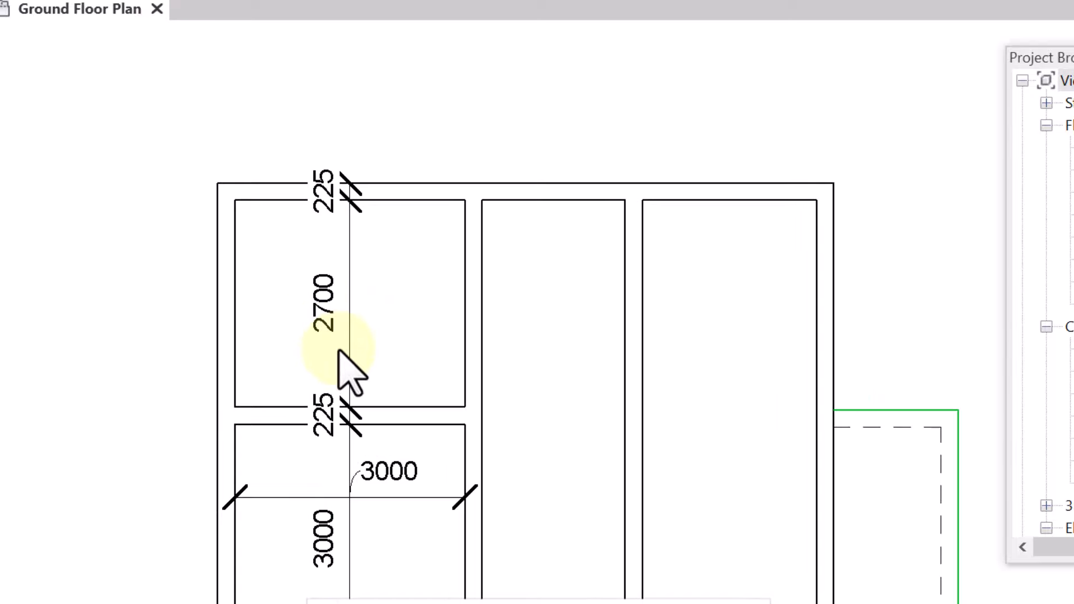
{"action": "scroll", "coordinate": [339, 351], "scroll_direction": "up", "scroll_amount": 2}
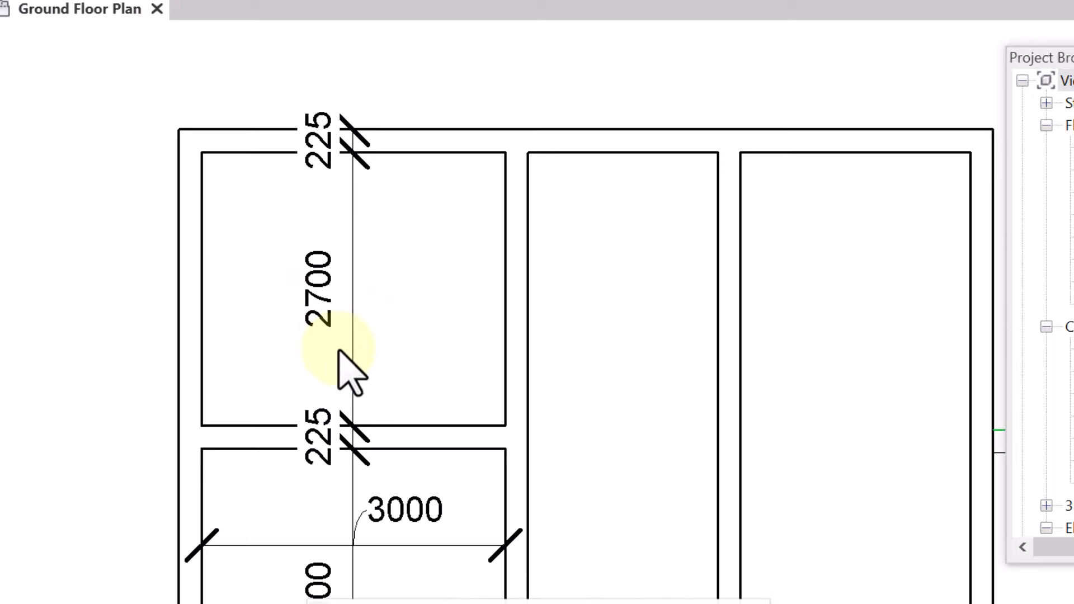
{"action": "scroll", "coordinate": [360, 278], "scroll_direction": "down", "scroll_amount": 3}
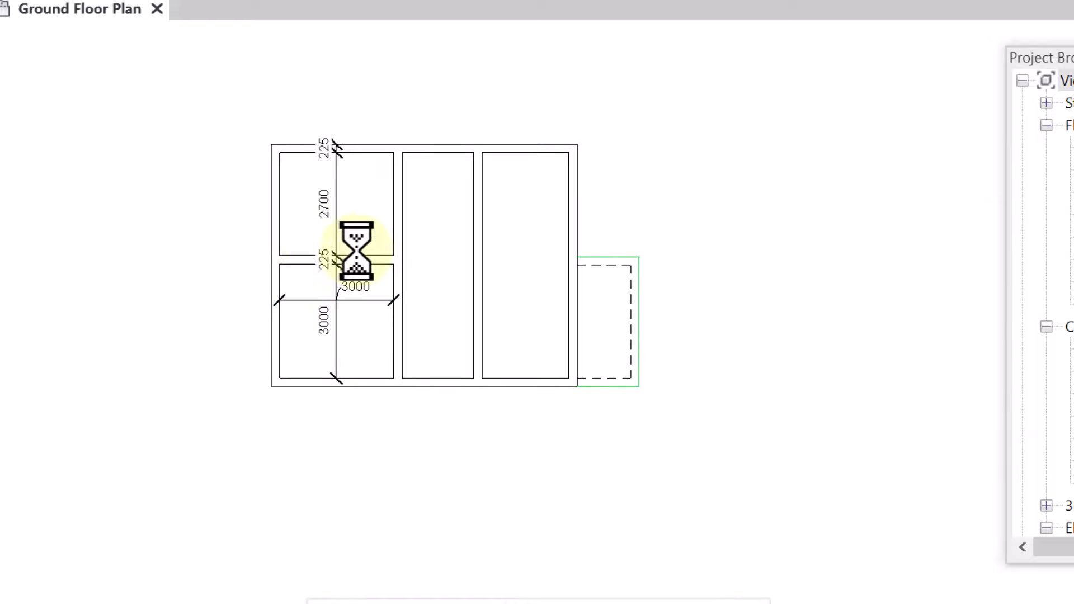
{"action": "left_click", "coordinate": [335, 208]}
{"action": "scroll", "coordinate": [336, 219], "scroll_direction": "up", "scroll_amount": 2}
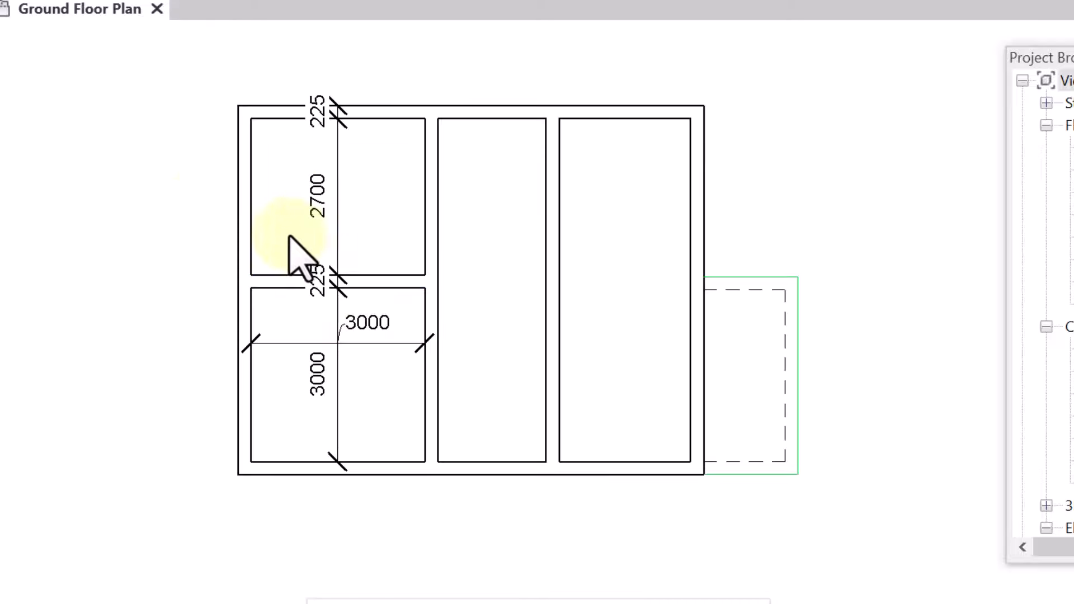
{"action": "left_click", "coordinate": [175, 163]}
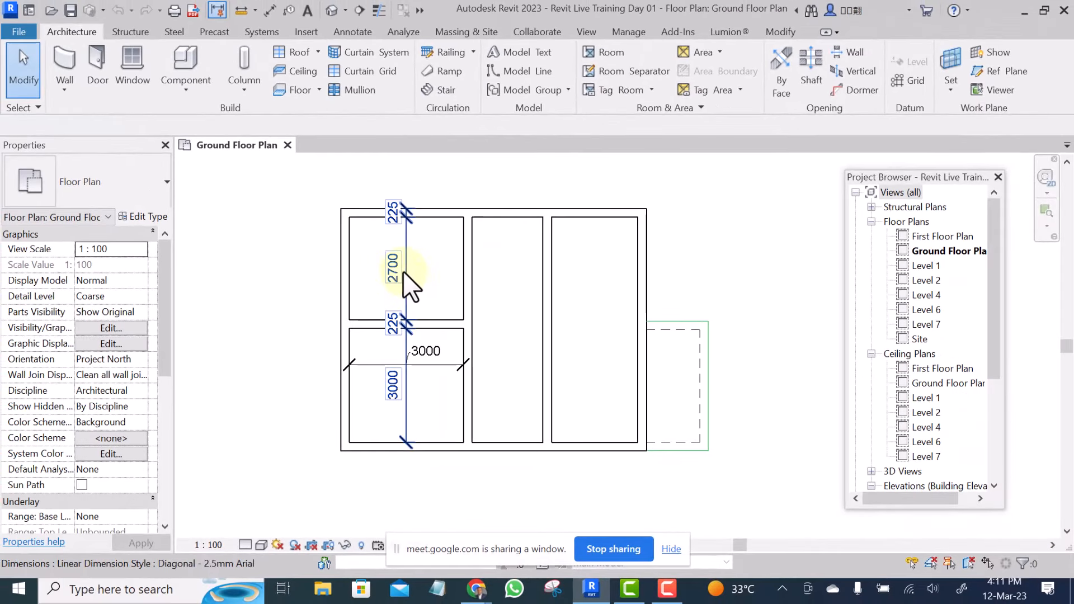
Duplicate the vertical dimension string's linear dimension type under the name "Room dim".
{"action": "left_click", "coordinate": [403, 271]}
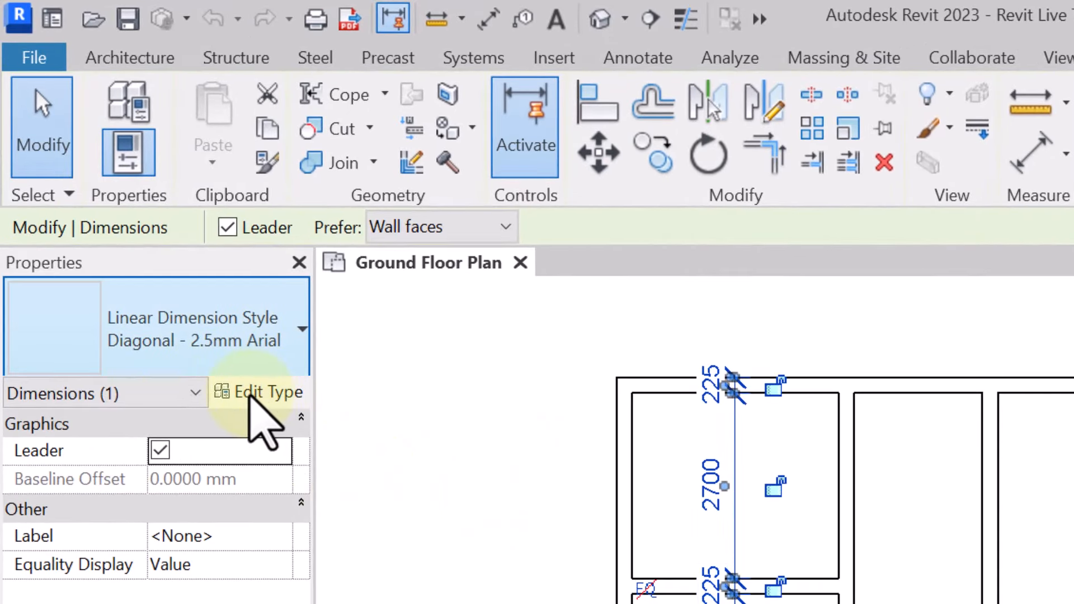
{"action": "left_click", "coordinate": [250, 393]}
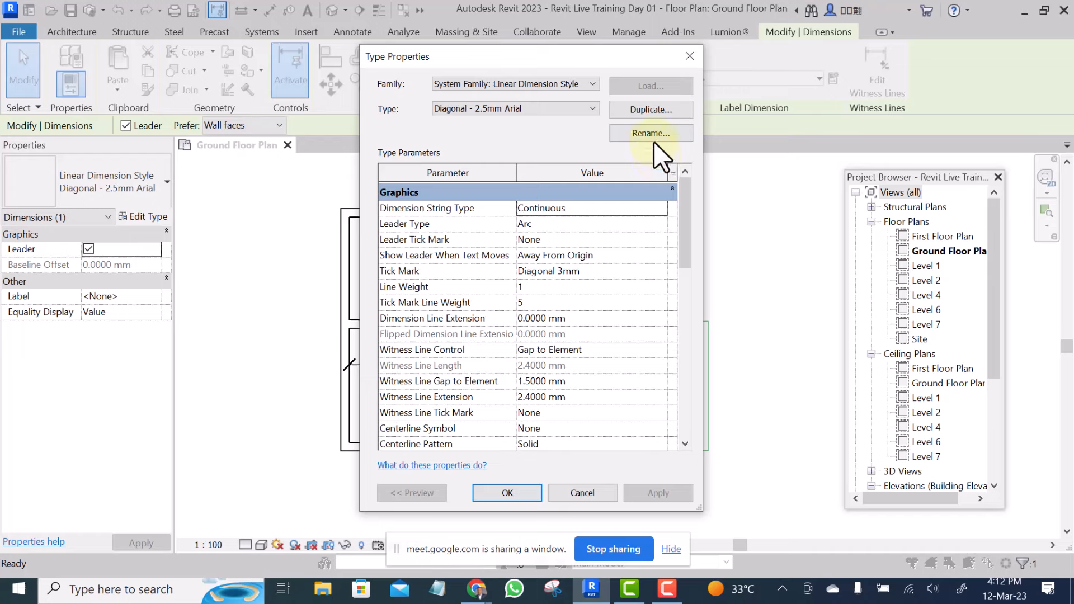
{"action": "left_click", "coordinate": [648, 109]}
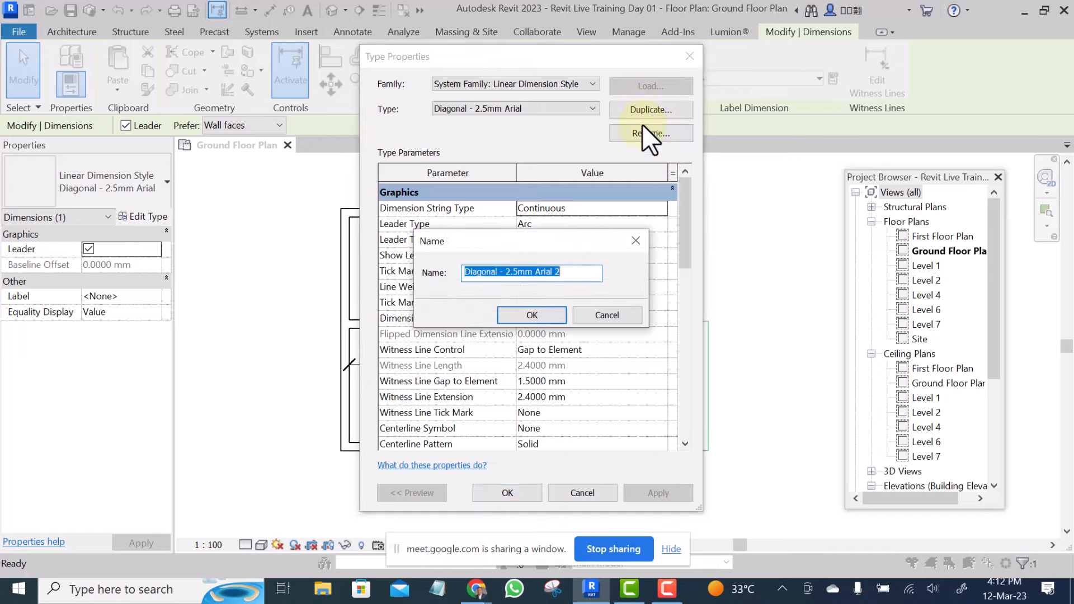
{"action": "left_click_drag", "start_coordinate": [578, 274], "coordinate": [444, 266]}
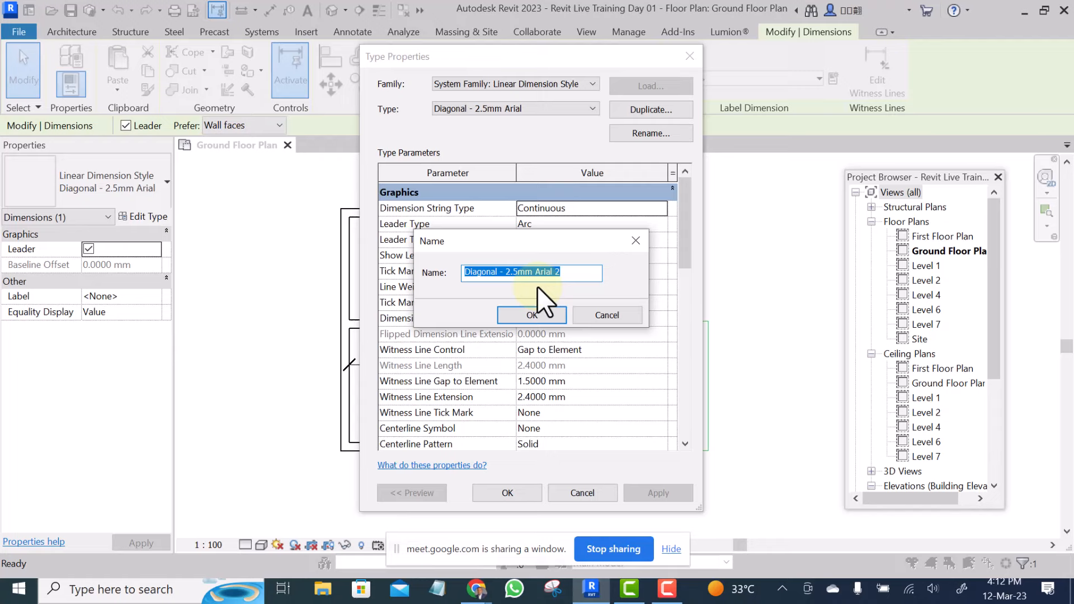
{"action": "type", "text": "Roo"}
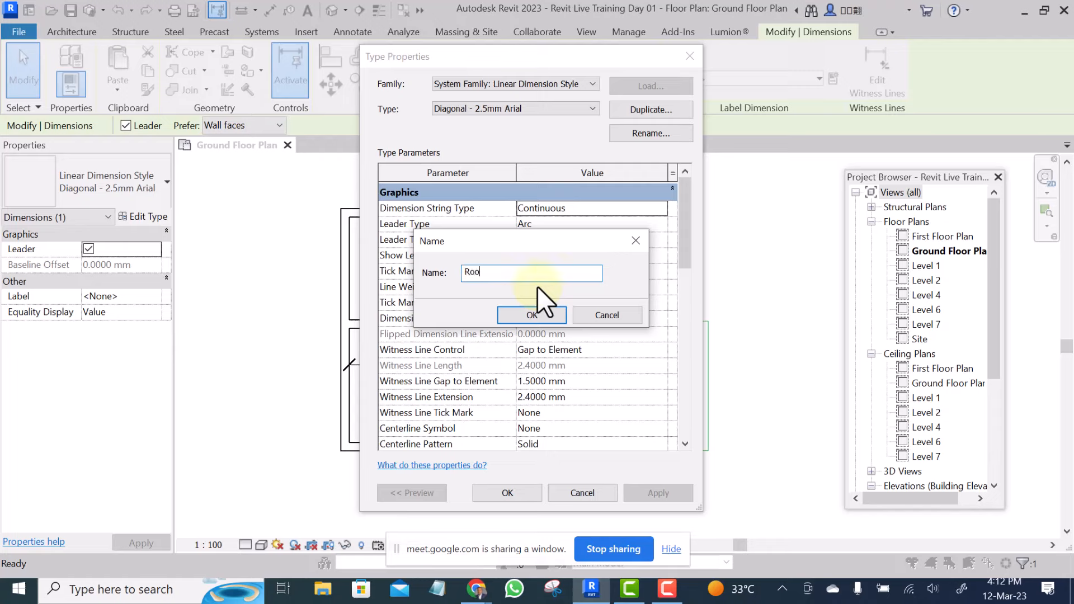
{"action": "type", "text": "m dim"}
{"action": "left_click", "coordinate": [527, 316]}
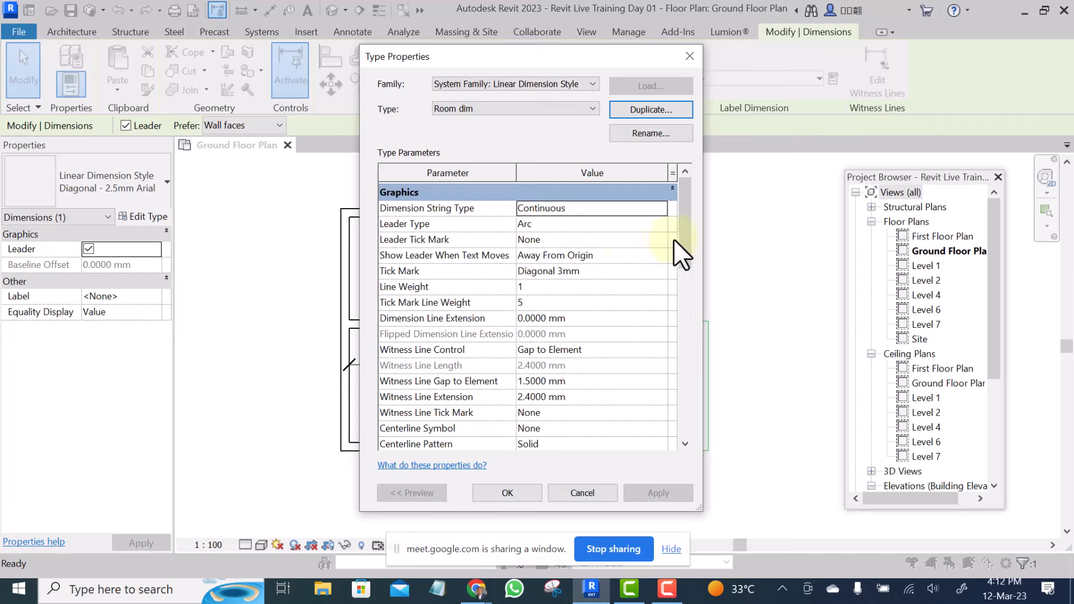
Set the Tick Mark of the Room dim type to Open Dot 1.5mm.
{"action": "left_click_drag", "start_coordinate": [687, 239], "coordinate": [685, 209]}
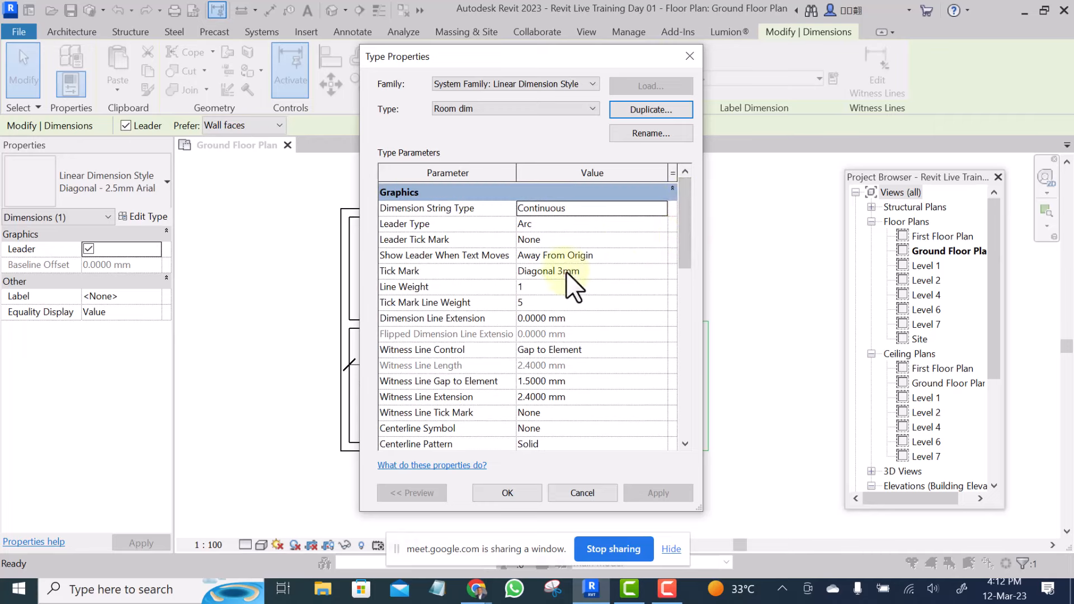
{"action": "scroll", "coordinate": [569, 287], "scroll_direction": "down", "scroll_amount": 2}
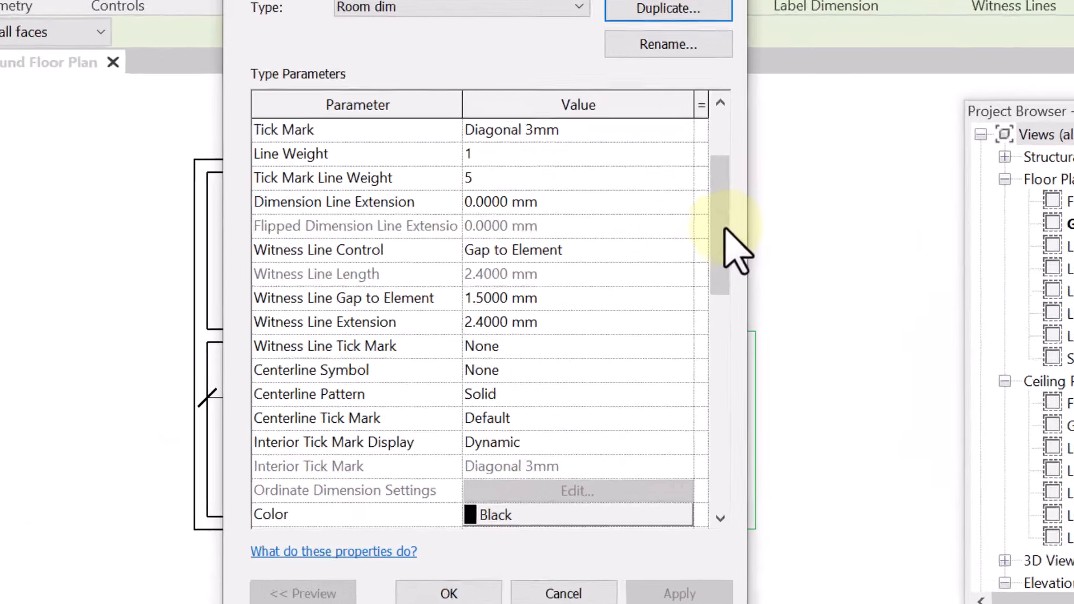
{"action": "left_click_drag", "start_coordinate": [726, 230], "coordinate": [718, 162]}
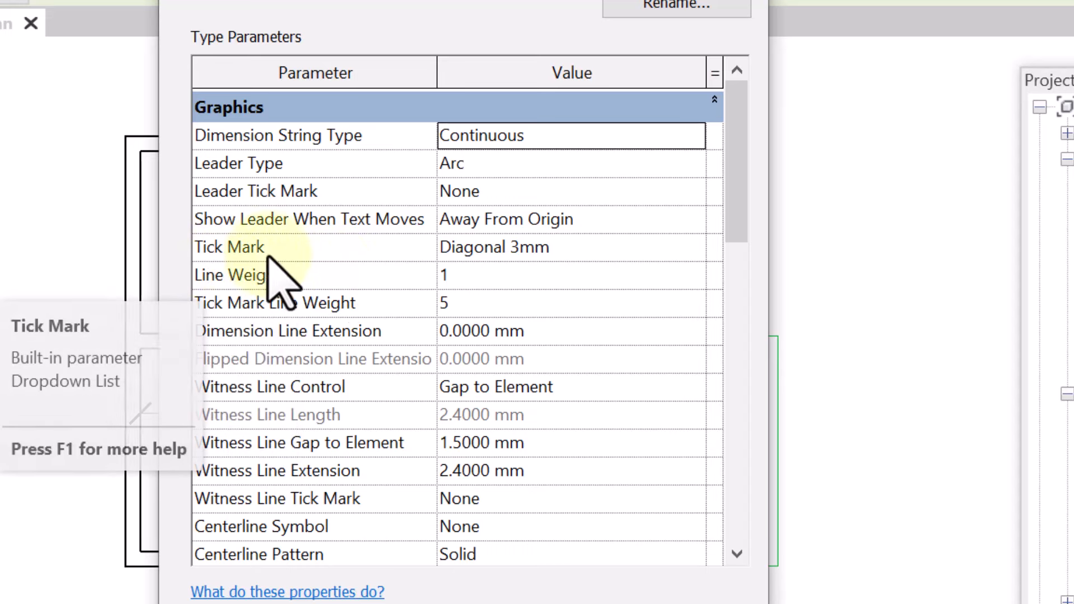
{"action": "left_click", "coordinate": [692, 248]}
{"action": "left_click", "coordinate": [693, 248]}
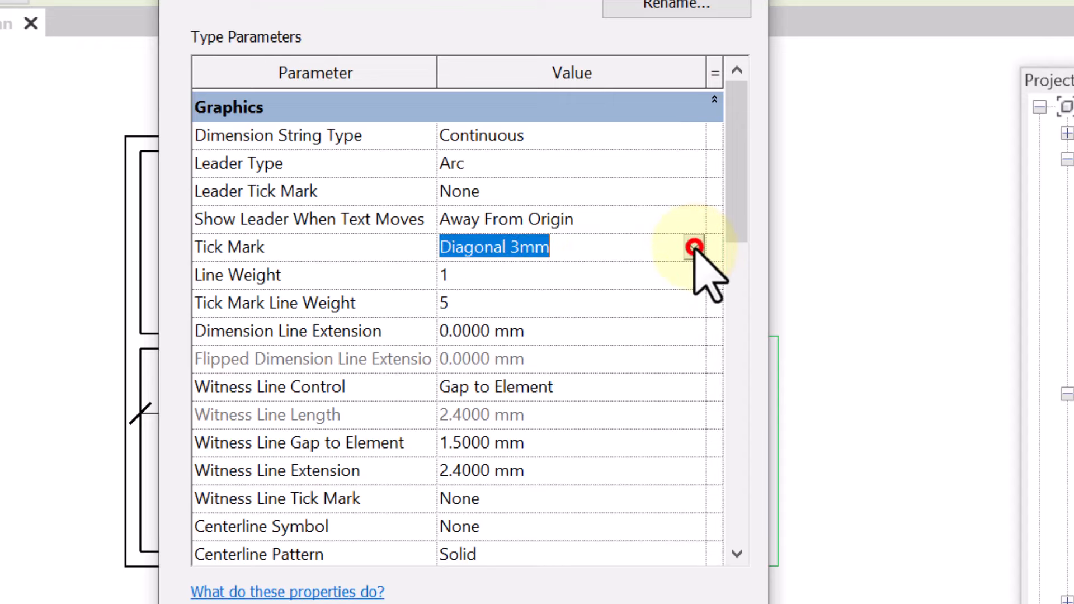
{"action": "left_click", "coordinate": [692, 248]}
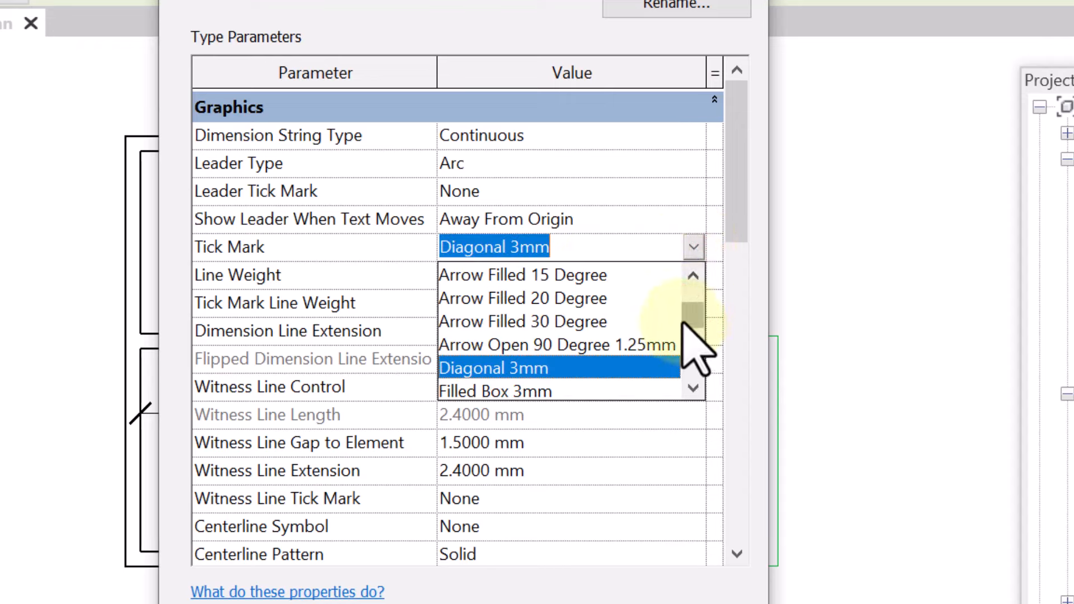
{"action": "left_click_drag", "start_coordinate": [691, 319], "coordinate": [696, 374]}
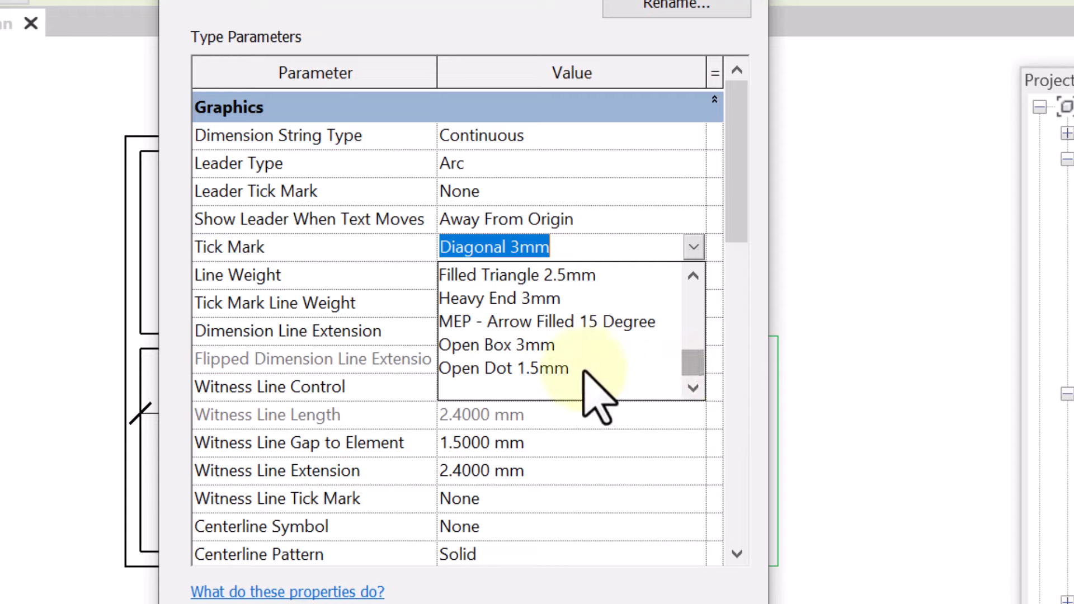
{"action": "left_click", "coordinate": [526, 366]}
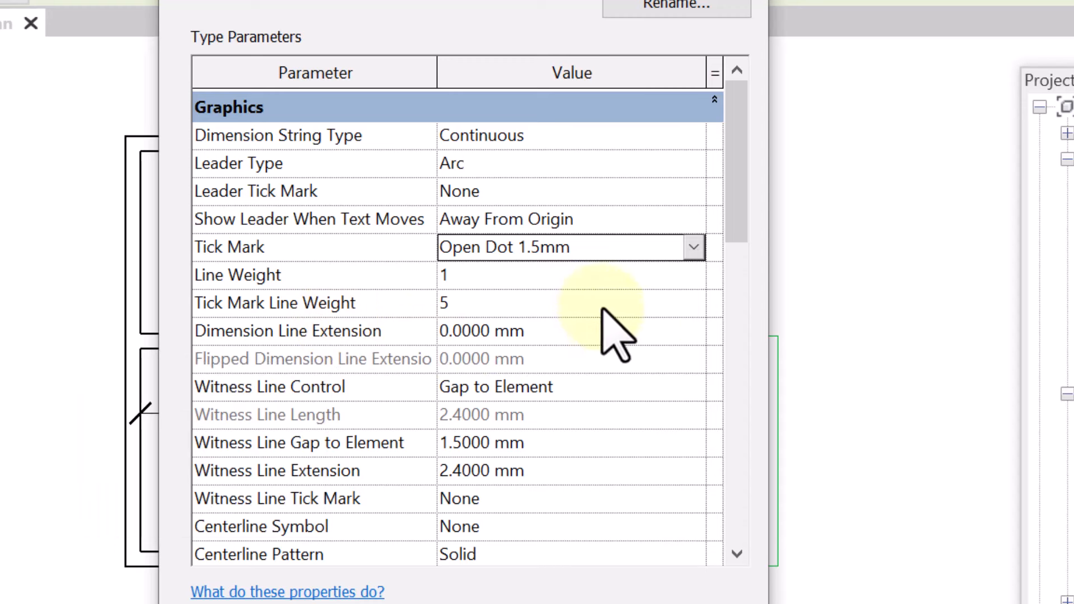
Set the Tick Mark Line Weight of the Room dim type to 6.
{"action": "left_click_drag", "start_coordinate": [672, 0], "coordinate": [0, 0]}
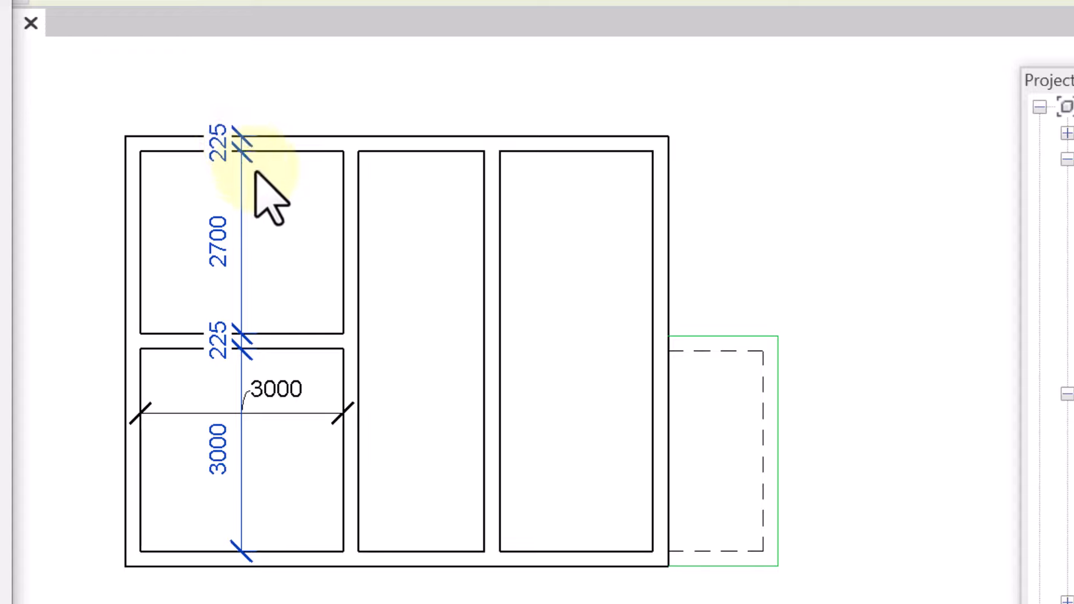
{"action": "left_click_drag", "start_coordinate": [0, 0], "coordinate": [506, 0]}
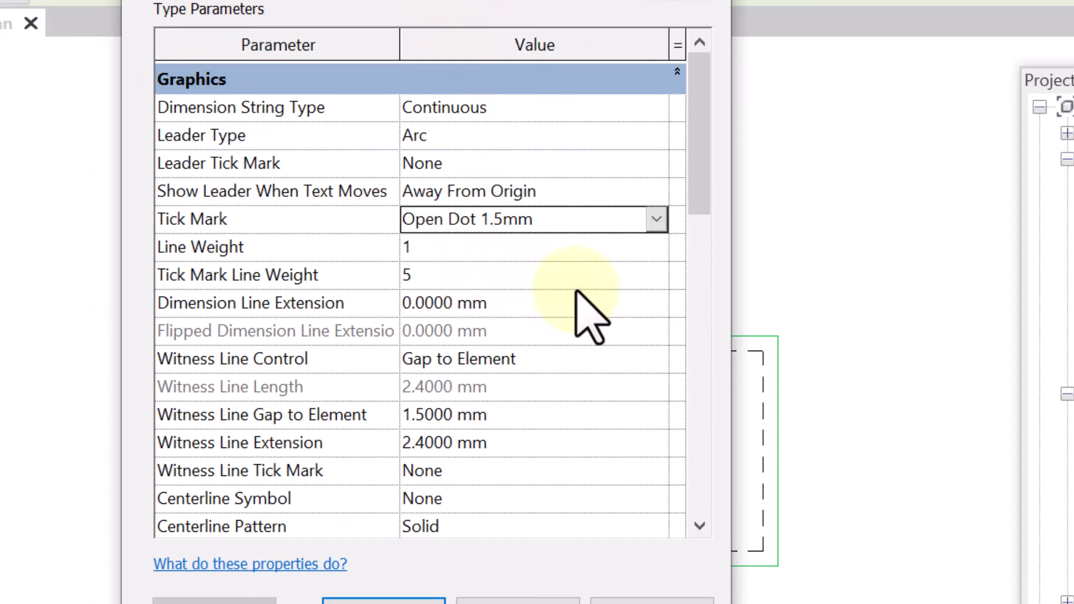
{"action": "left_click", "coordinate": [647, 277]}
{"action": "left_click", "coordinate": [655, 273]}
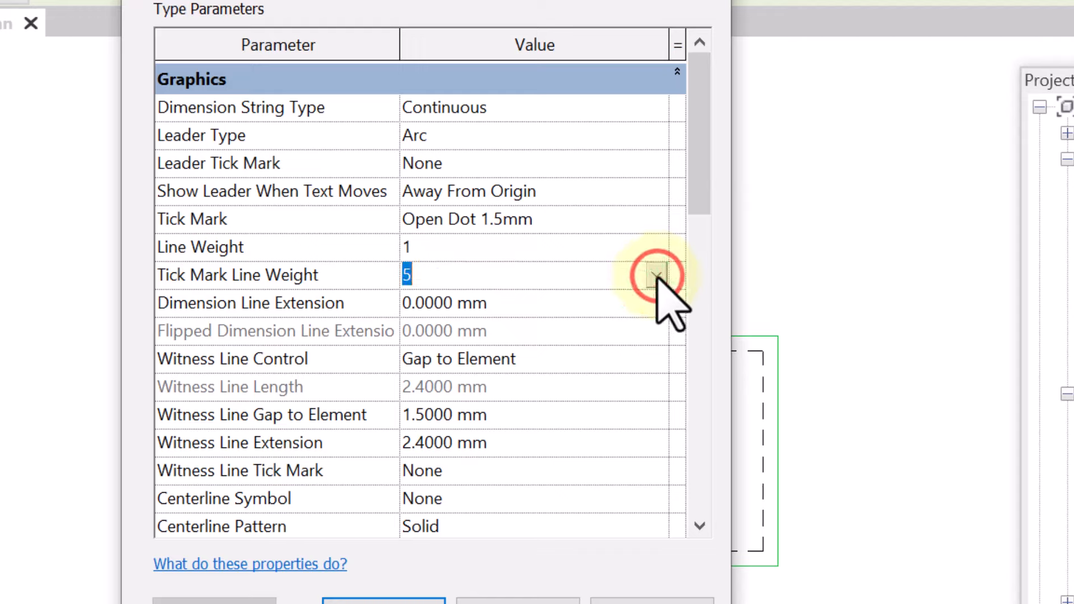
{"action": "left_click", "coordinate": [657, 274]}
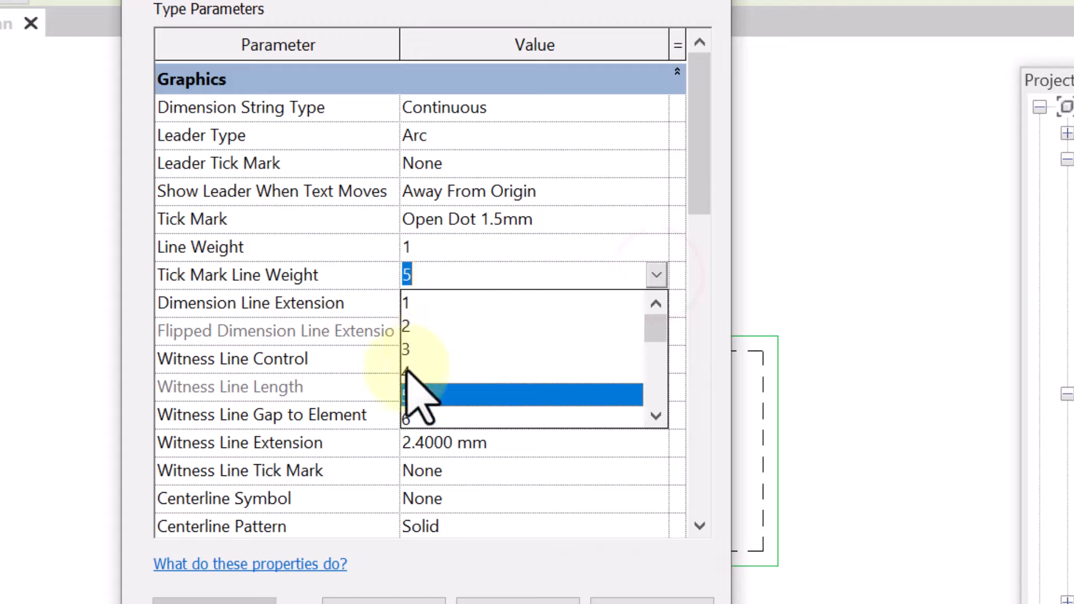
{"action": "left_click", "coordinate": [418, 404]}
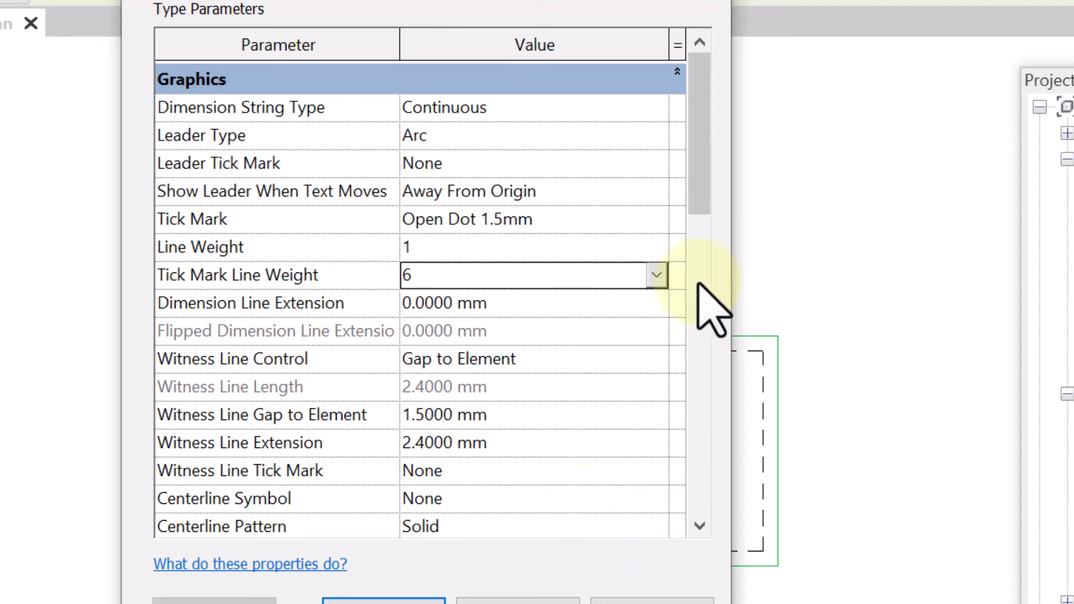
Review the Witness Line Control options of the Room dim type.
{"action": "left_click_drag", "start_coordinate": [701, 186], "coordinate": [708, 220]}
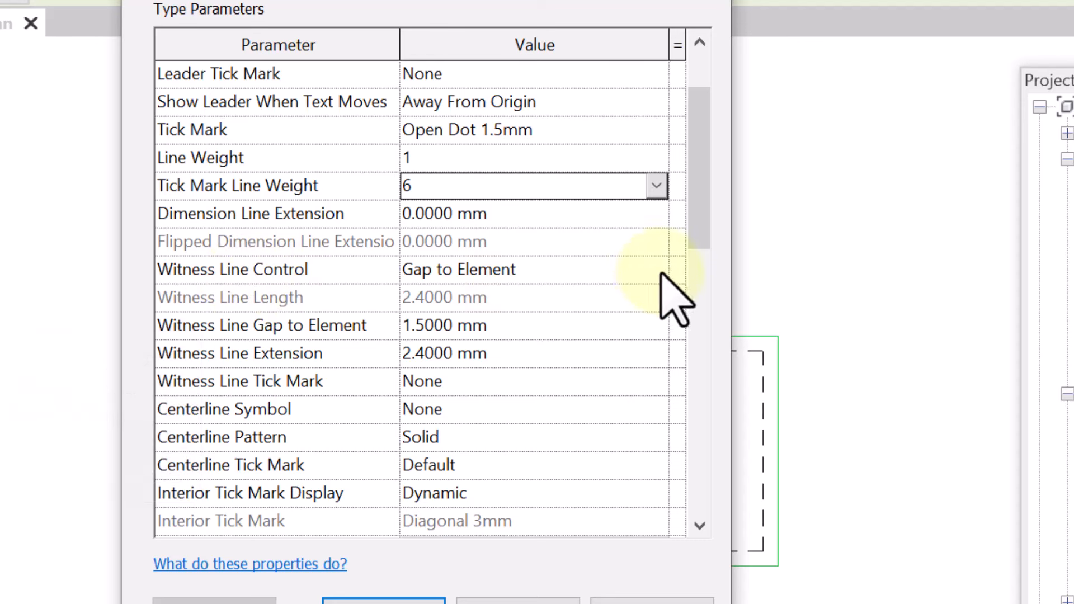
{"action": "left_click", "coordinate": [657, 268]}
{"action": "left_click", "coordinate": [657, 267]}
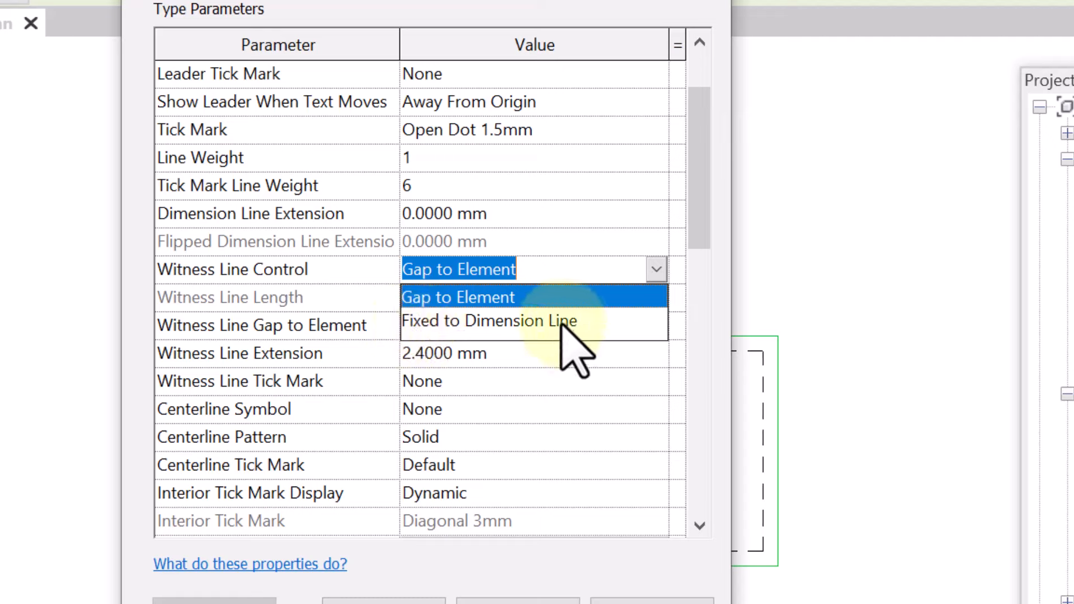
{"action": "left_click", "coordinate": [657, 268]}
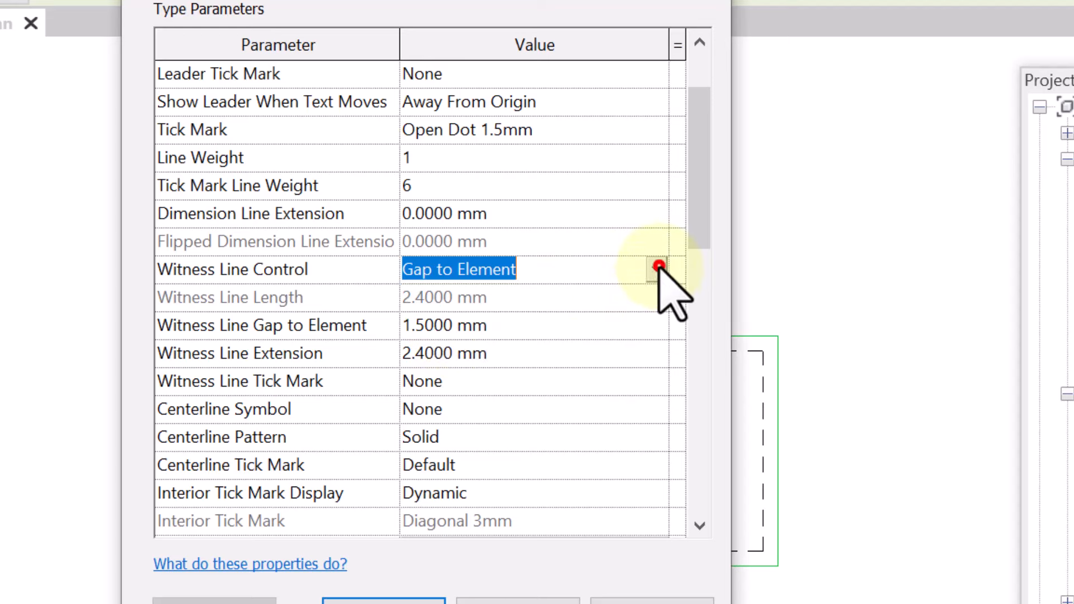
Set the Text Size of the Room dim type to 2 mm.
{"action": "left_click_drag", "start_coordinate": [703, 193], "coordinate": [703, 332]}
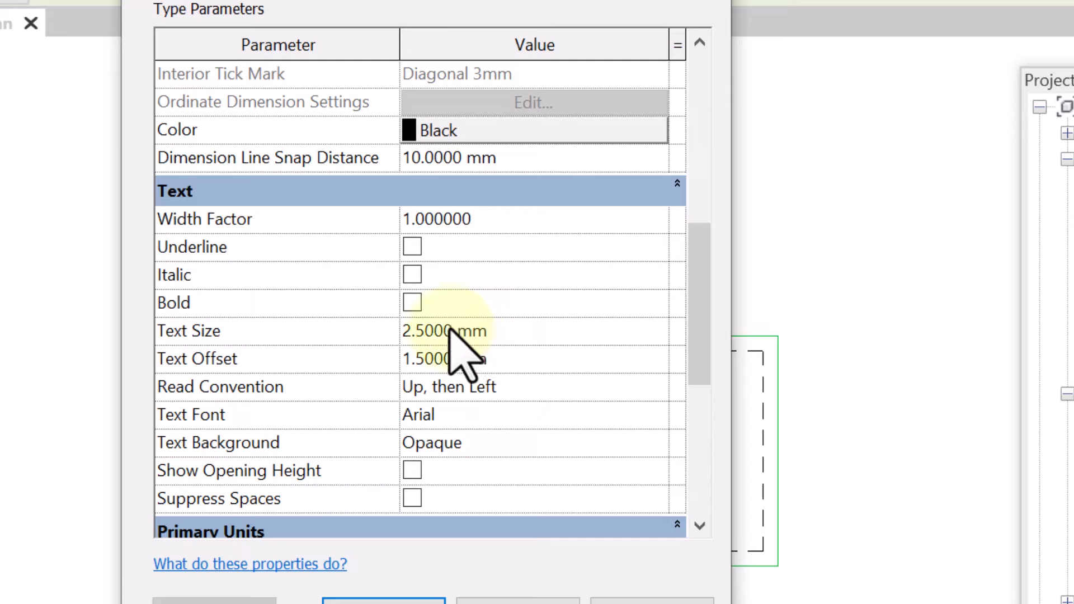
{"action": "left_click", "coordinate": [431, 328]}
{"action": "left_click", "coordinate": [423, 327]}
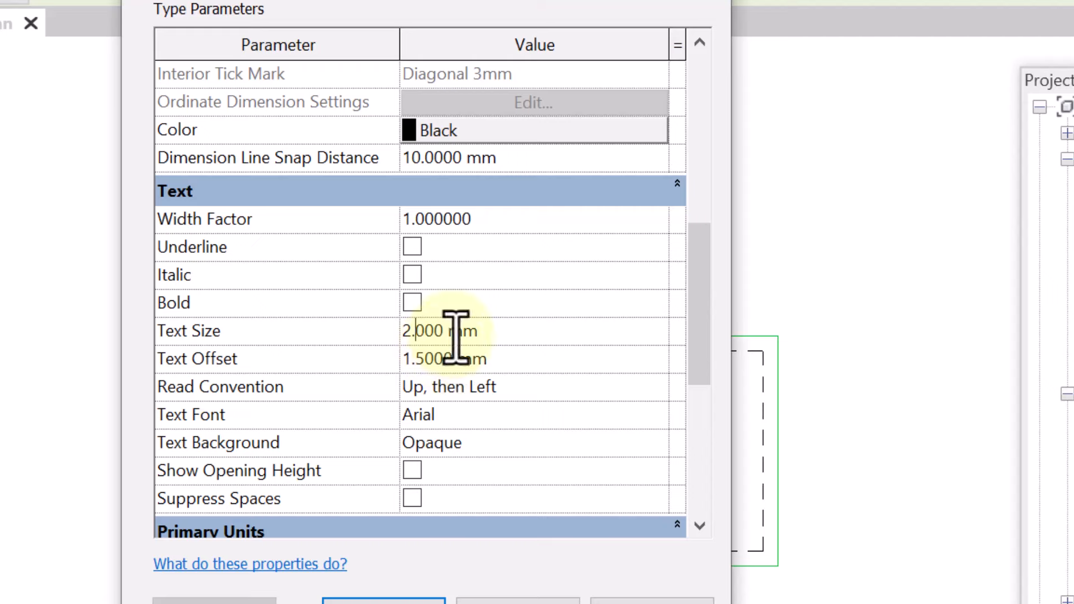
Set the Text Font of the Room dim type to Stylus BT.
{"action": "left_click", "coordinate": [698, 295]}
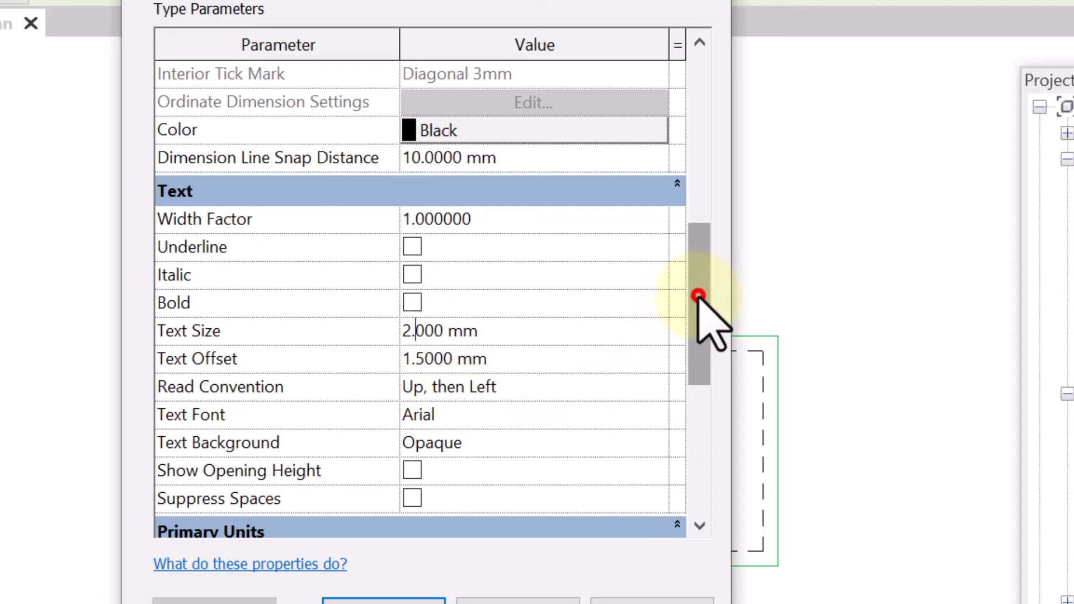
{"action": "scroll", "coordinate": [698, 295], "scroll_direction": "down", "scroll_amount": 1}
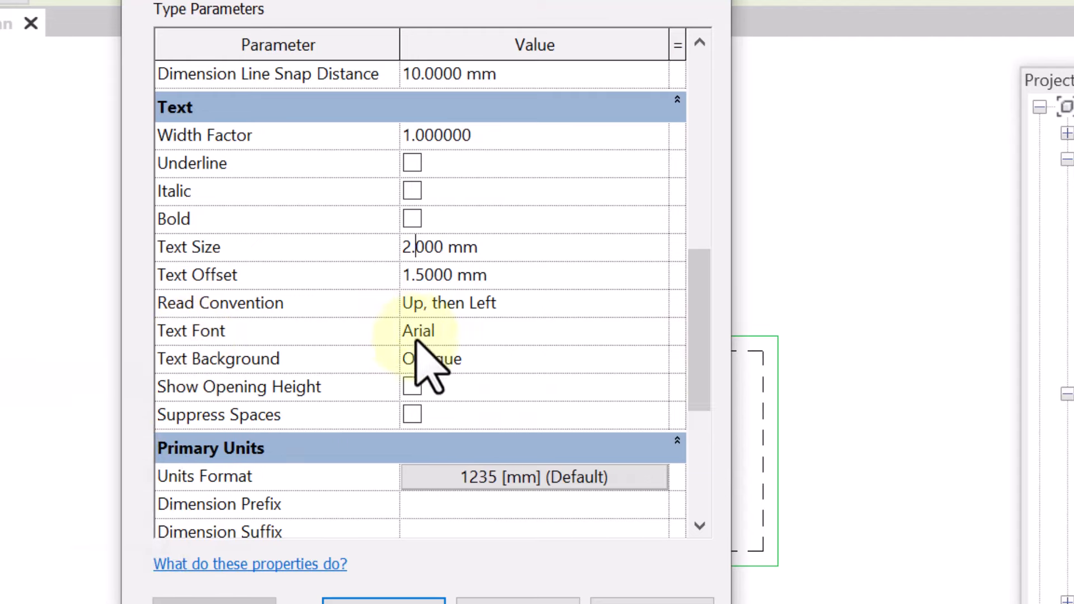
{"action": "left_click", "coordinate": [657, 332]}
{"action": "left_click", "coordinate": [656, 331]}
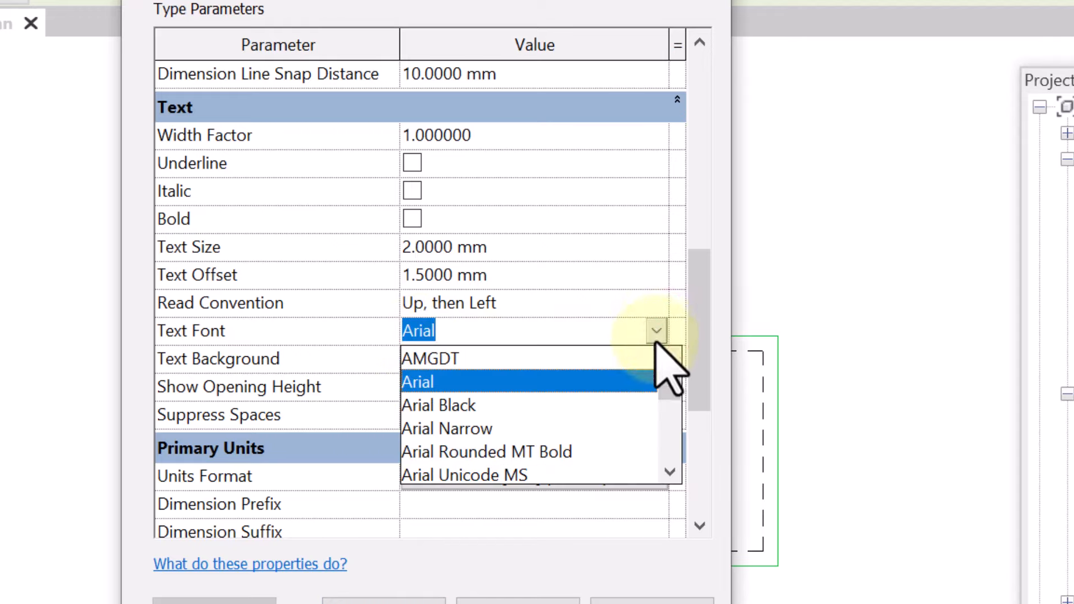
{"action": "left_click_drag", "start_coordinate": [671, 382], "coordinate": [675, 443]}
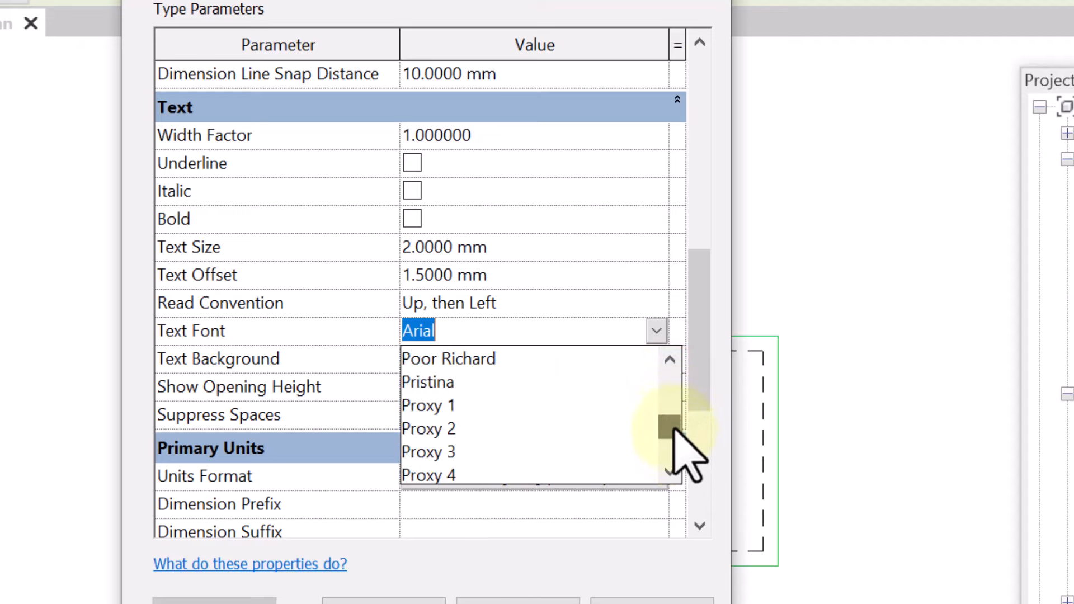
{"action": "type", "text": "S"}
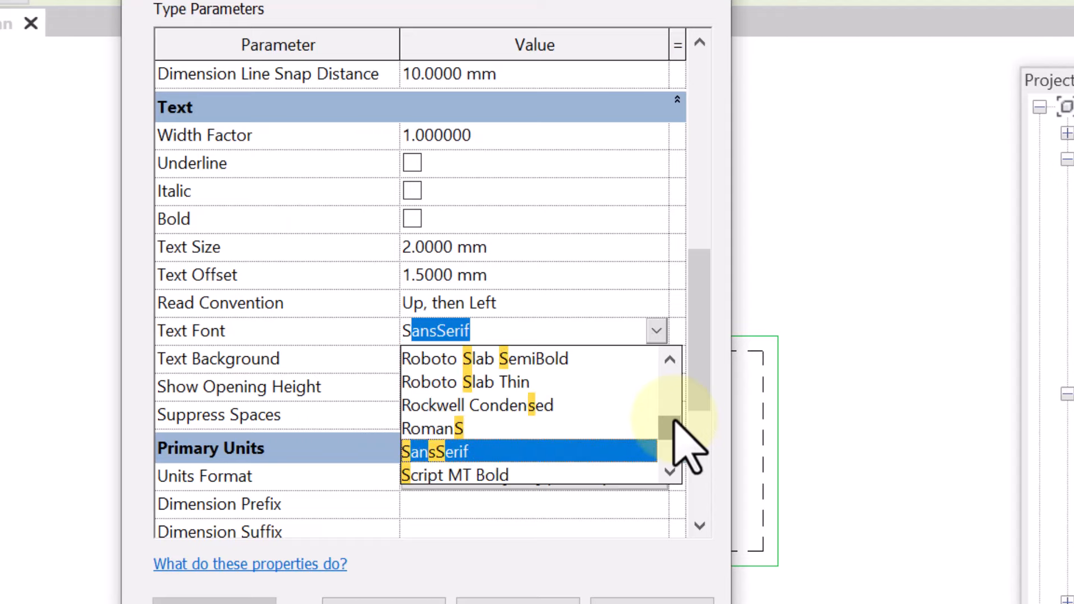
{"action": "type", "text": "tencil"}
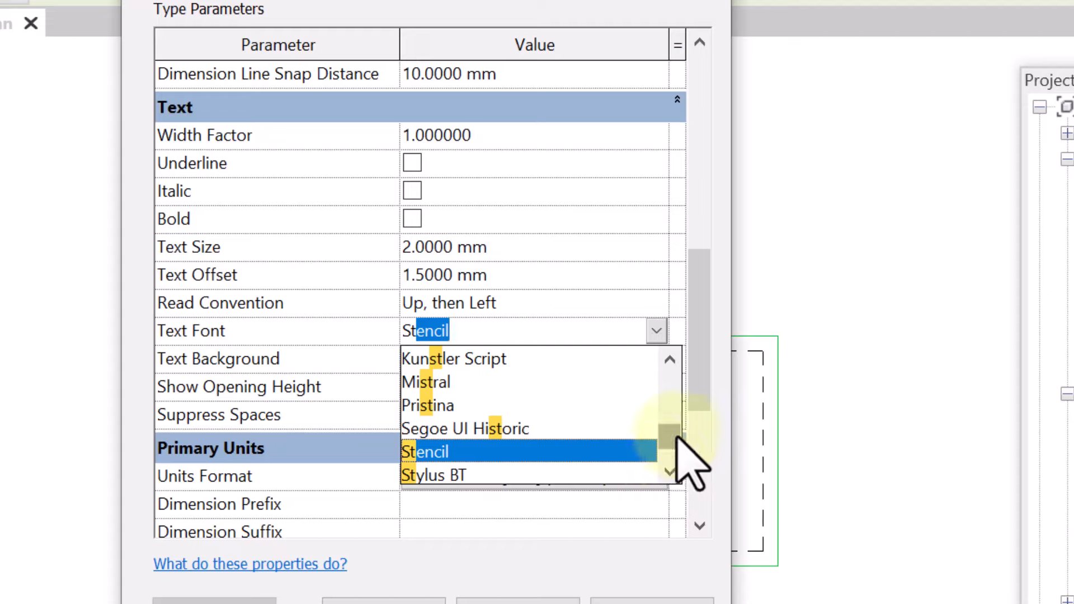
{"action": "left_click", "coordinate": [670, 471]}
{"action": "left_click", "coordinate": [670, 471]}
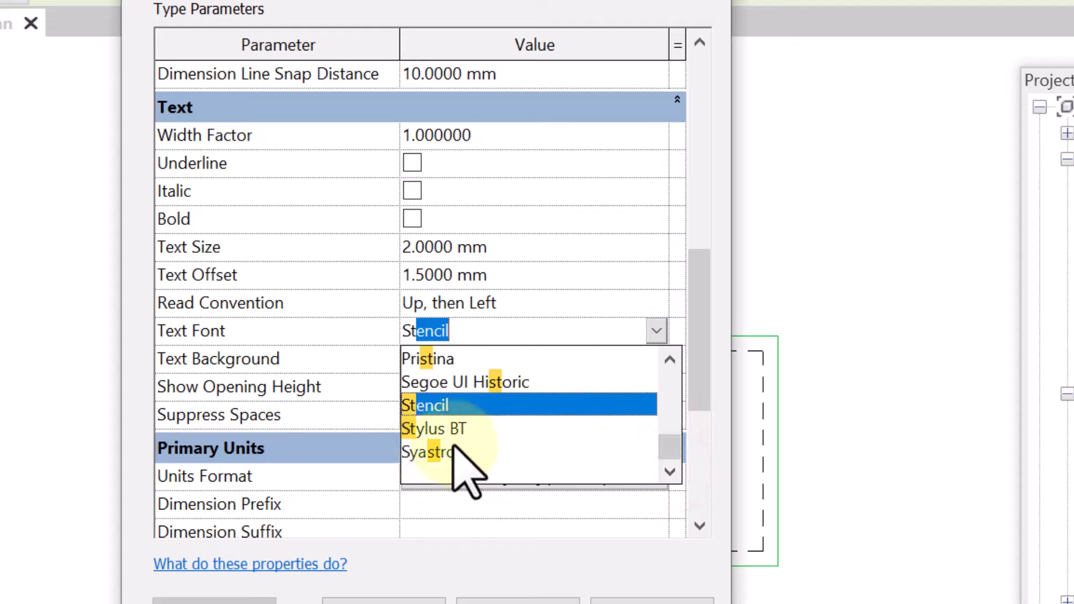
{"action": "left_click", "coordinate": [441, 430]}
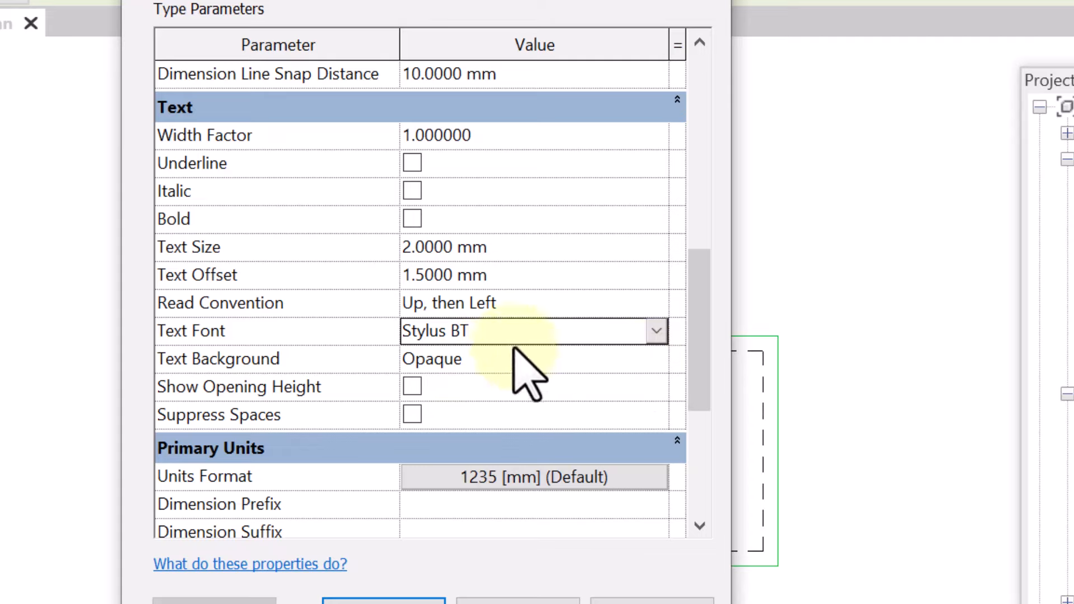
Set the Text Background of the Room dim type to Transparent and accept the type's settings.
{"action": "left_click", "coordinate": [658, 359]}
{"action": "left_click", "coordinate": [656, 359]}
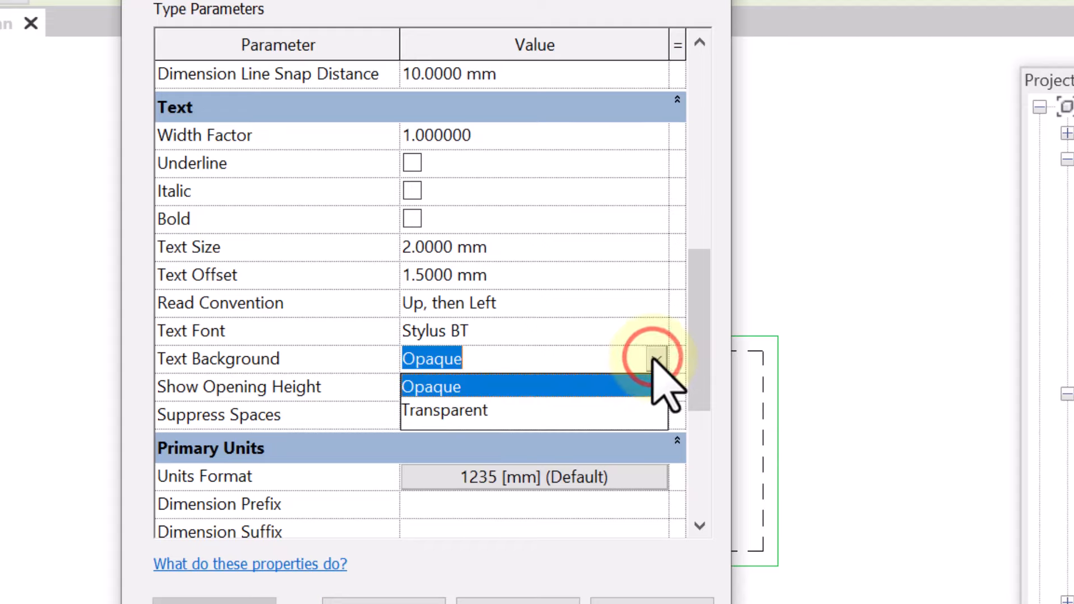
{"action": "left_click", "coordinate": [458, 410]}
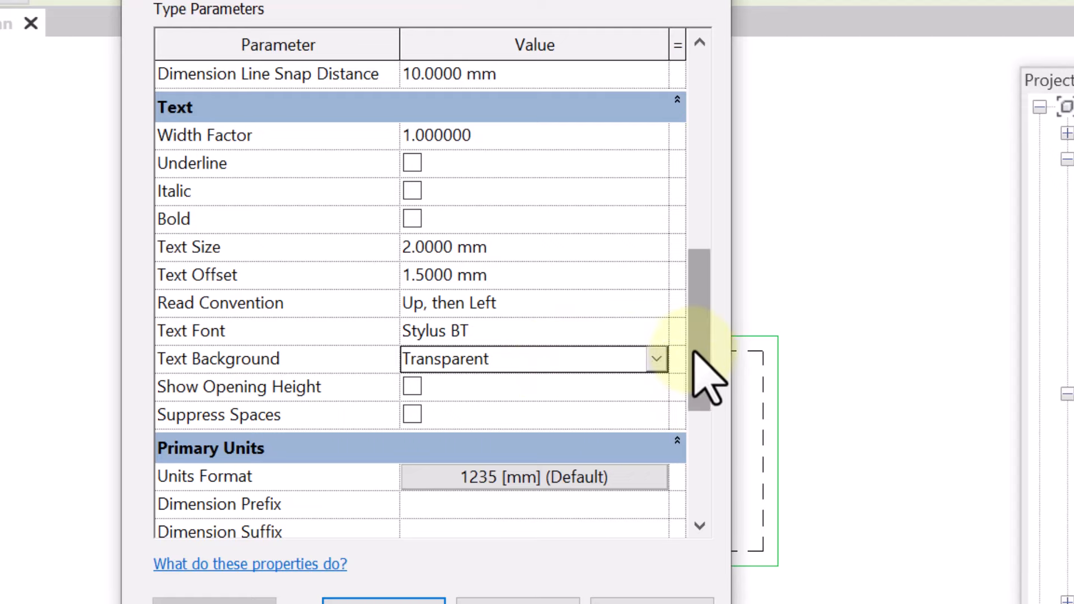
{"action": "mouse_move", "coordinate": [694, 353]}
{"action": "left_mouse_down"}
{"action": "mouse_move", "coordinate": [700, 463]}
{"action": "mouse_move", "coordinate": [716, 108]}
{"action": "mouse_move", "coordinate": [665, 467]}
{"action": "mouse_move", "coordinate": [576, 588]}
{"action": "left_mouse_up"}
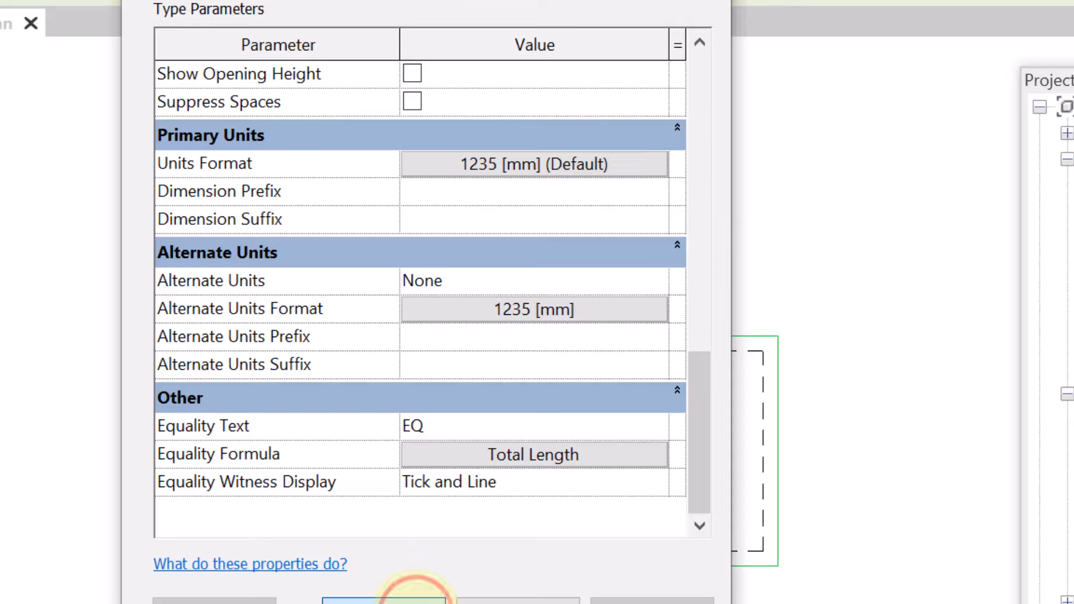
{"action": "left_click", "coordinate": [415, 597]}
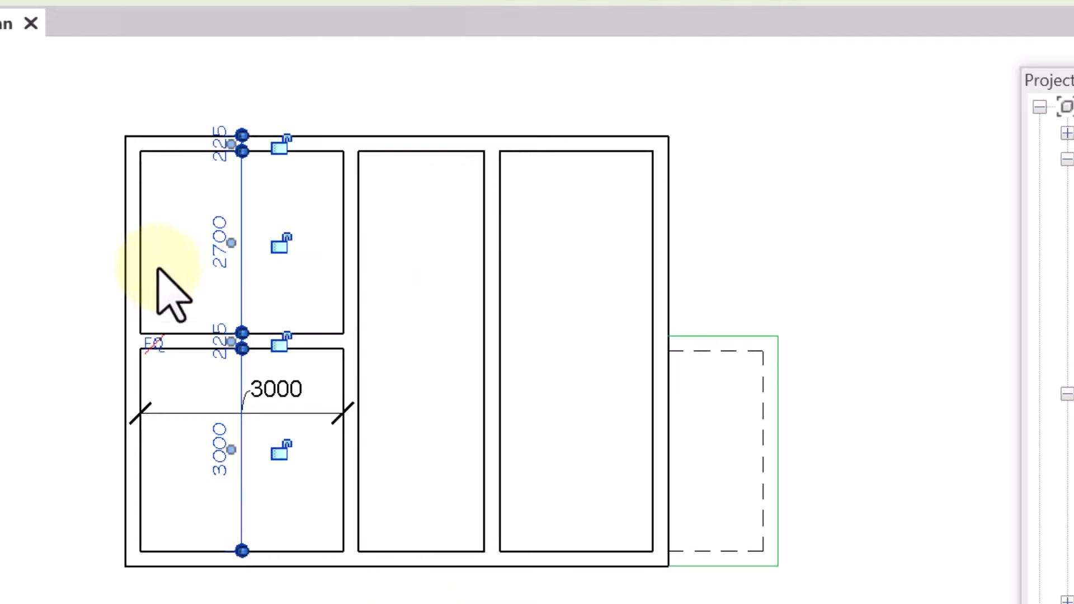
Deselect the vertical dimension string and inspect its text and tick marks in the upper room.
{"action": "left_click", "coordinate": [53, 169]}
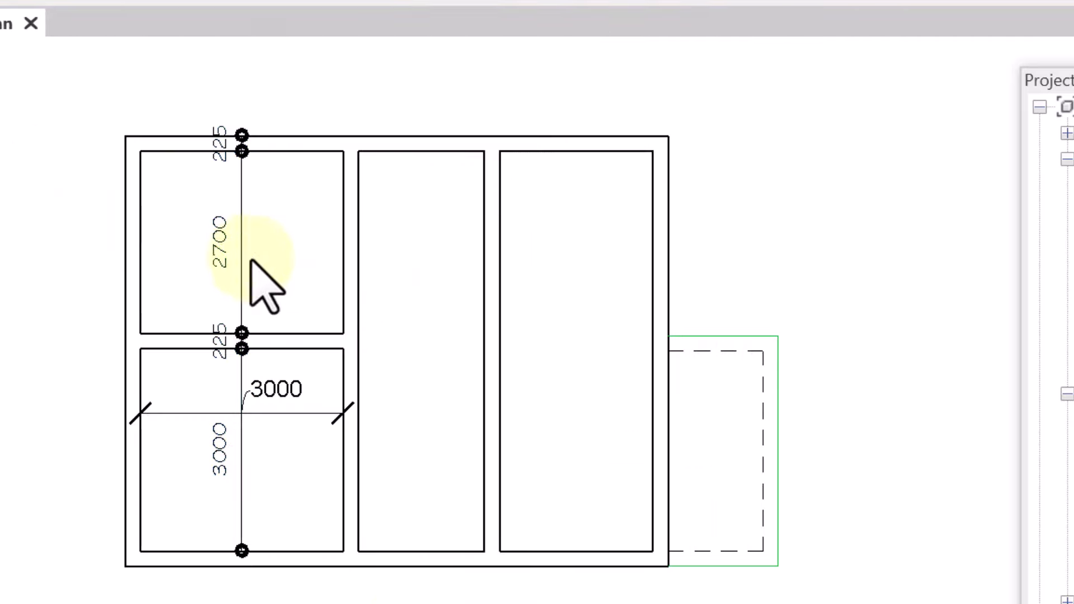
{"action": "scroll", "coordinate": [268, 283], "scroll_direction": "up", "scroll_amount": 2}
{"action": "scroll", "coordinate": [259, 284], "scroll_direction": "up", "scroll_amount": 2}
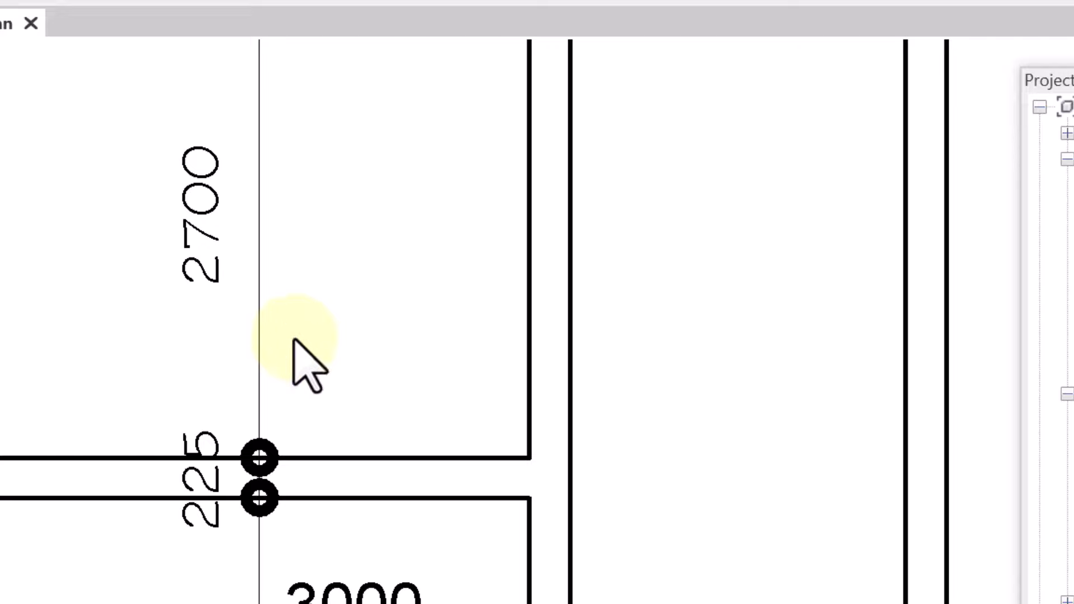
{"action": "scroll", "coordinate": [294, 343], "scroll_direction": "down", "scroll_amount": 5}
{"action": "scroll", "coordinate": [286, 336], "scroll_direction": "up", "scroll_amount": 1}
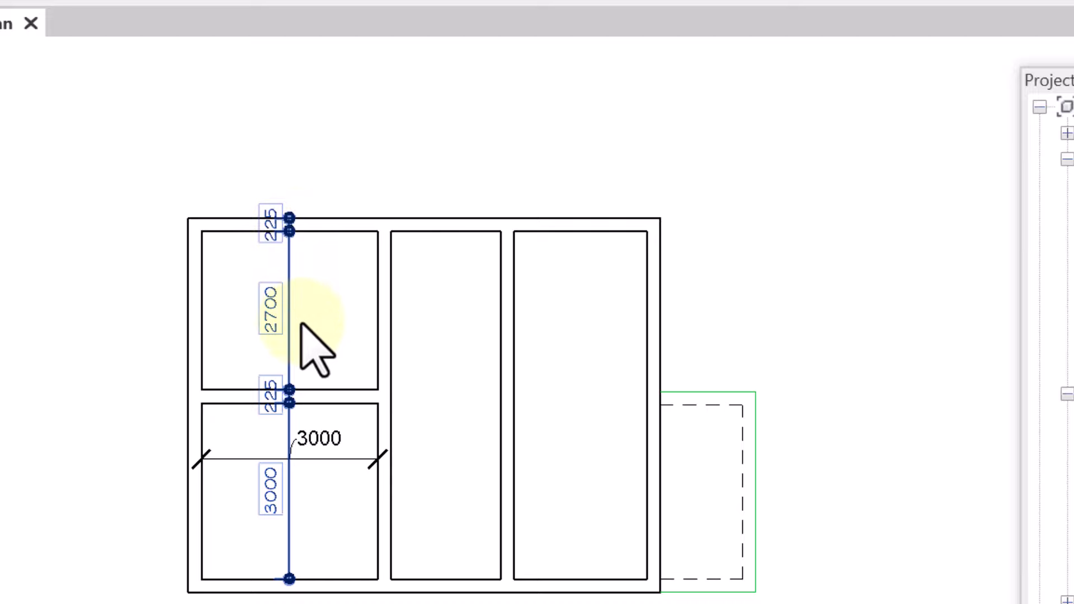
{"action": "scroll", "coordinate": [301, 324], "scroll_direction": "up", "scroll_amount": 2}
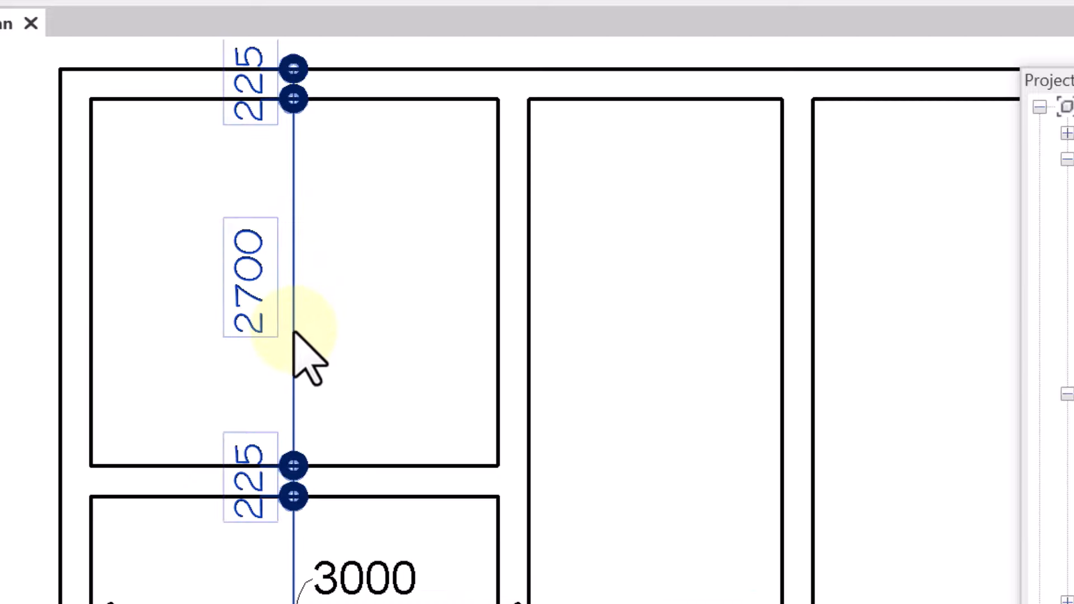
Set the Color of the vertical string's Room dim type to dark blue RGB 000-000-142 and apply it.
{"action": "left_click", "coordinate": [291, 273]}
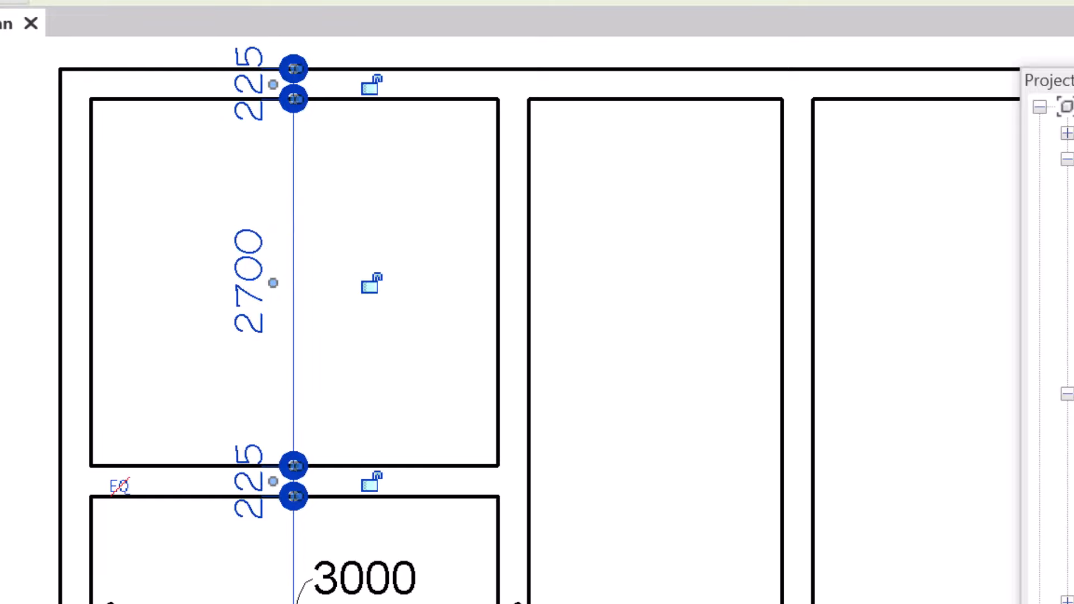
{"action": "left_click", "coordinate": [0, 168]}
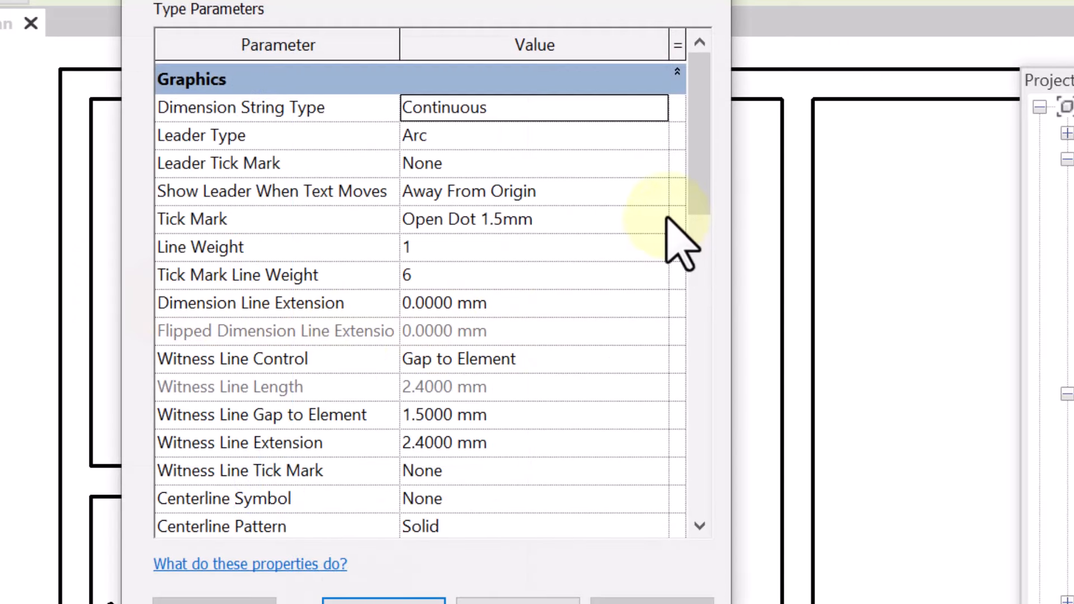
{"action": "left_click", "coordinate": [694, 144]}
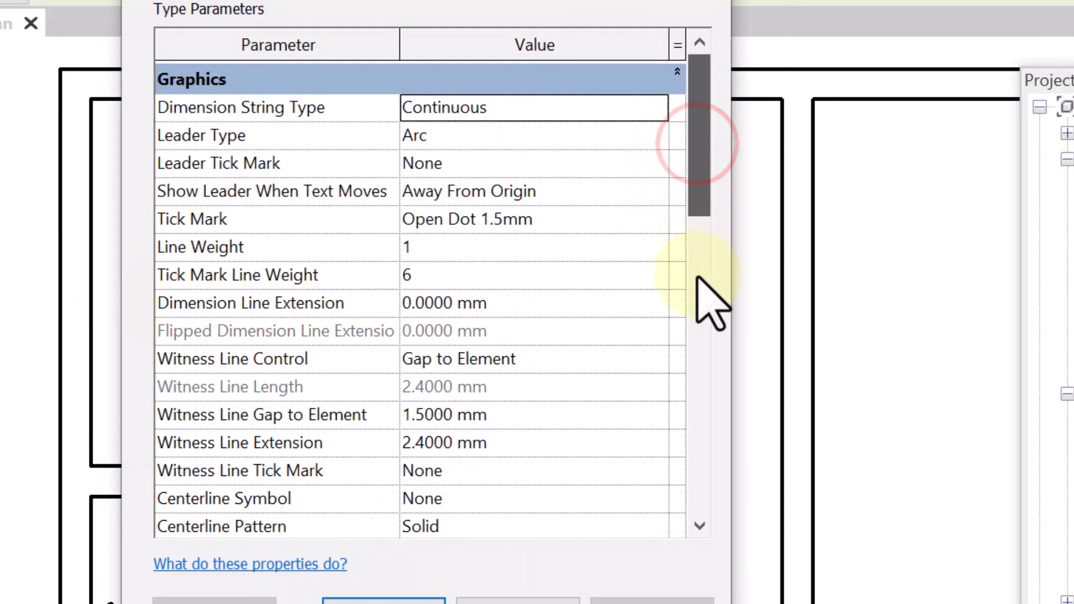
{"action": "mouse_move", "coordinate": [698, 276]}
{"action": "left_mouse_down"}
{"action": "mouse_move", "coordinate": [696, 360]}
{"action": "mouse_move", "coordinate": [699, 215]}
{"action": "mouse_move", "coordinate": [694, 293]}
{"action": "left_mouse_up"}
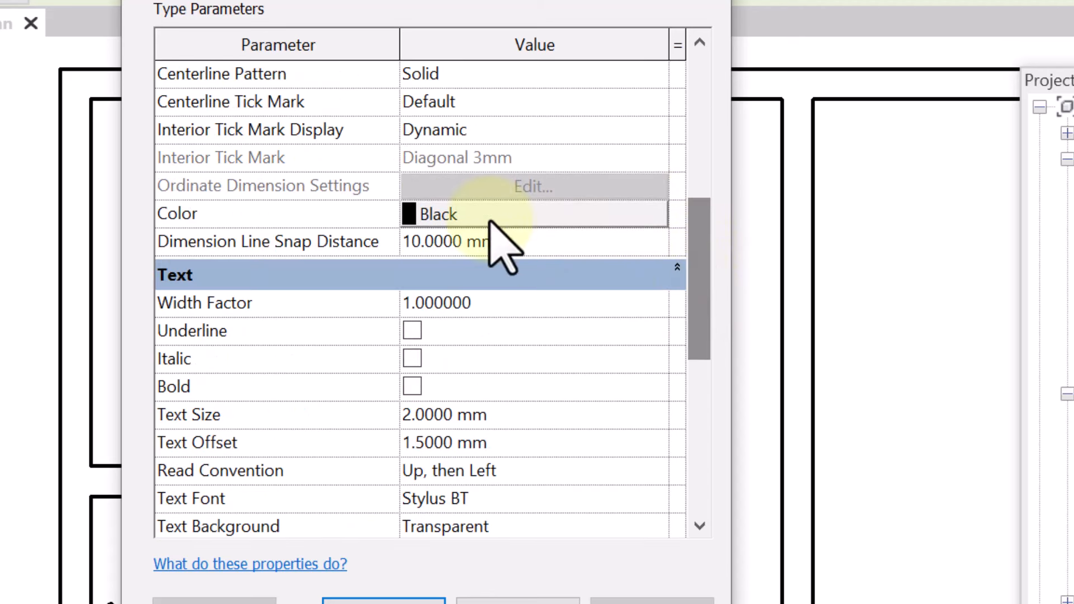
{"action": "left_click", "coordinate": [405, 211]}
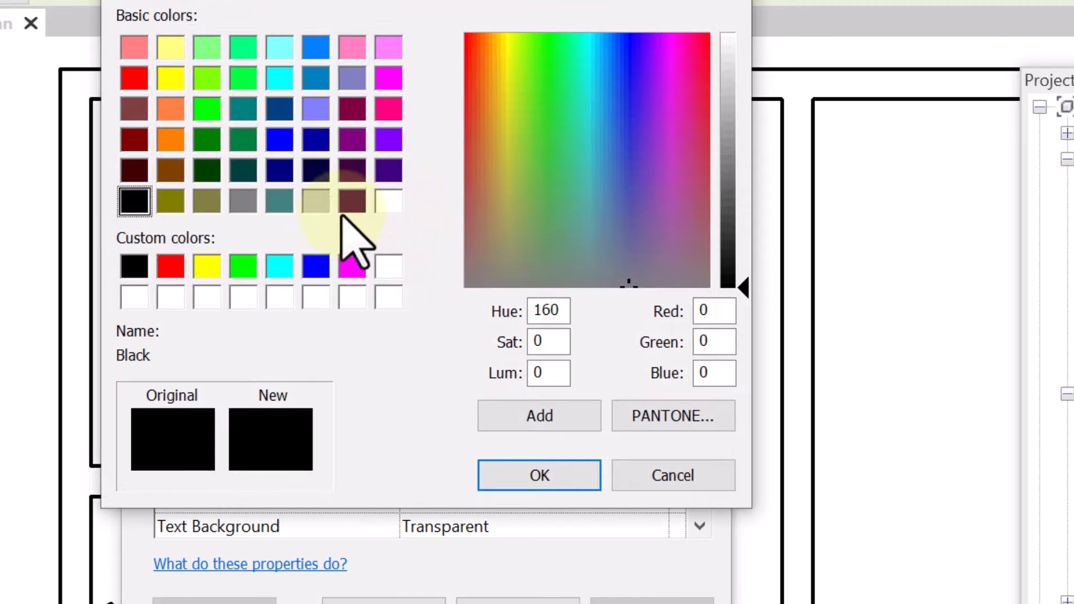
{"action": "left_click", "coordinate": [315, 267]}
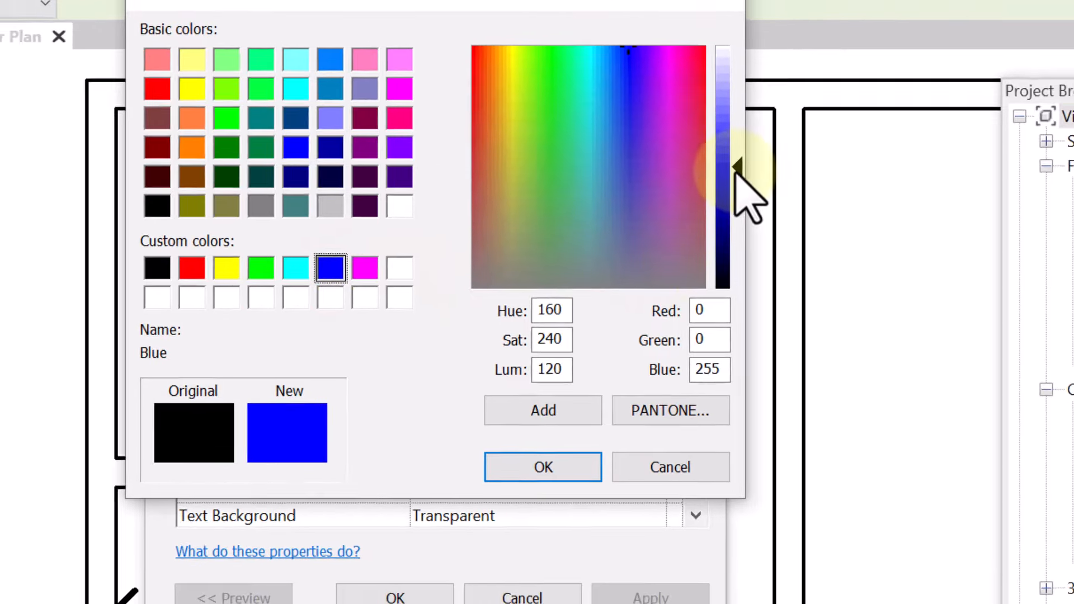
{"action": "left_click_drag", "start_coordinate": [748, 168], "coordinate": [735, 229]}
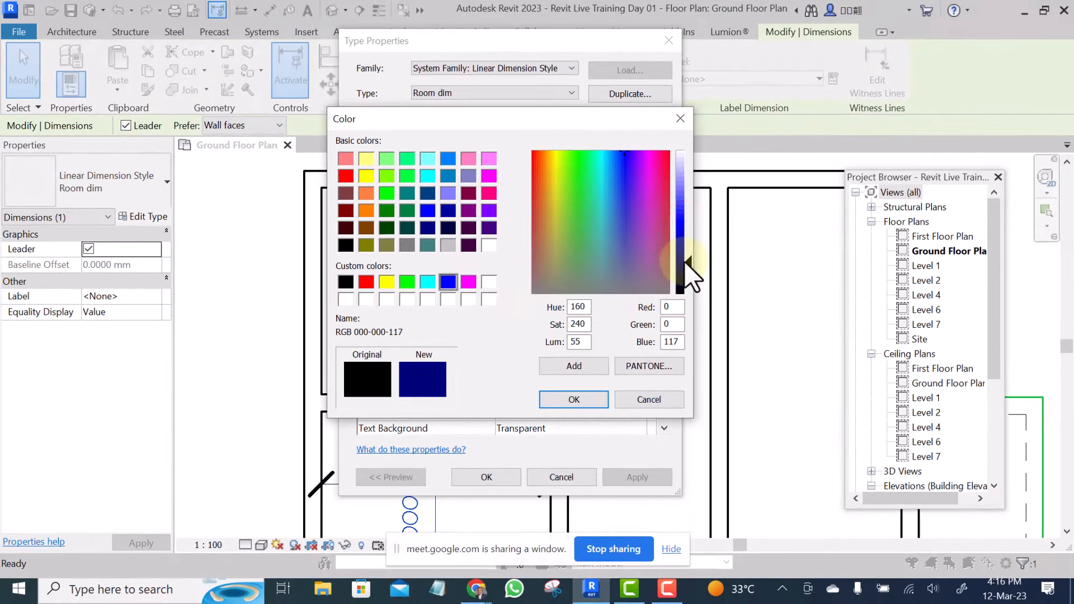
{"action": "left_click_drag", "start_coordinate": [687, 263], "coordinate": [686, 253]}
{"action": "left_click", "coordinate": [579, 398]}
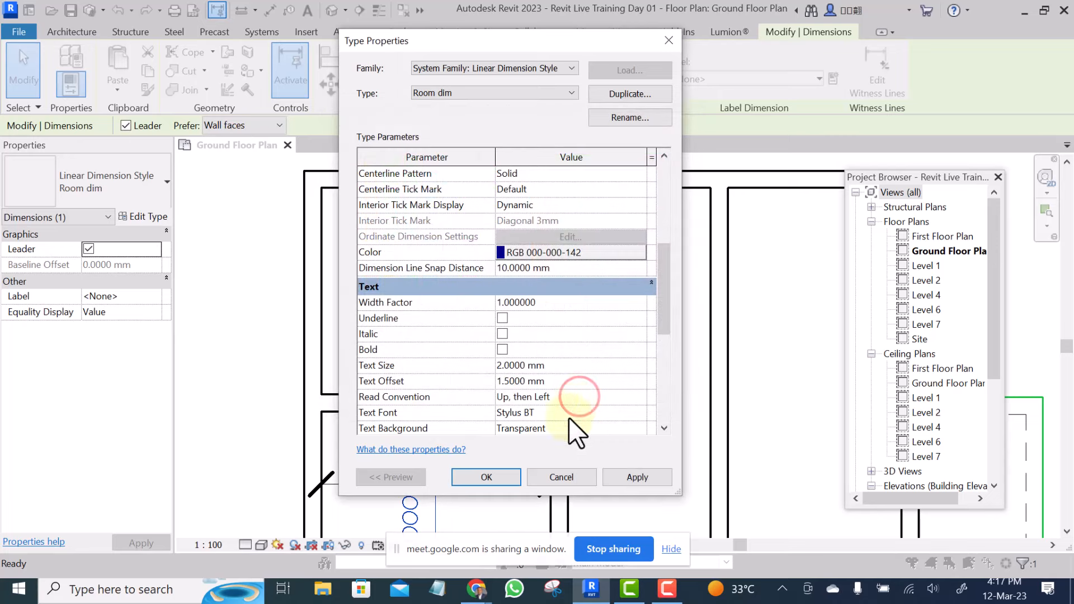
{"action": "left_click", "coordinate": [629, 478]}
{"action": "left_click", "coordinate": [494, 473]}
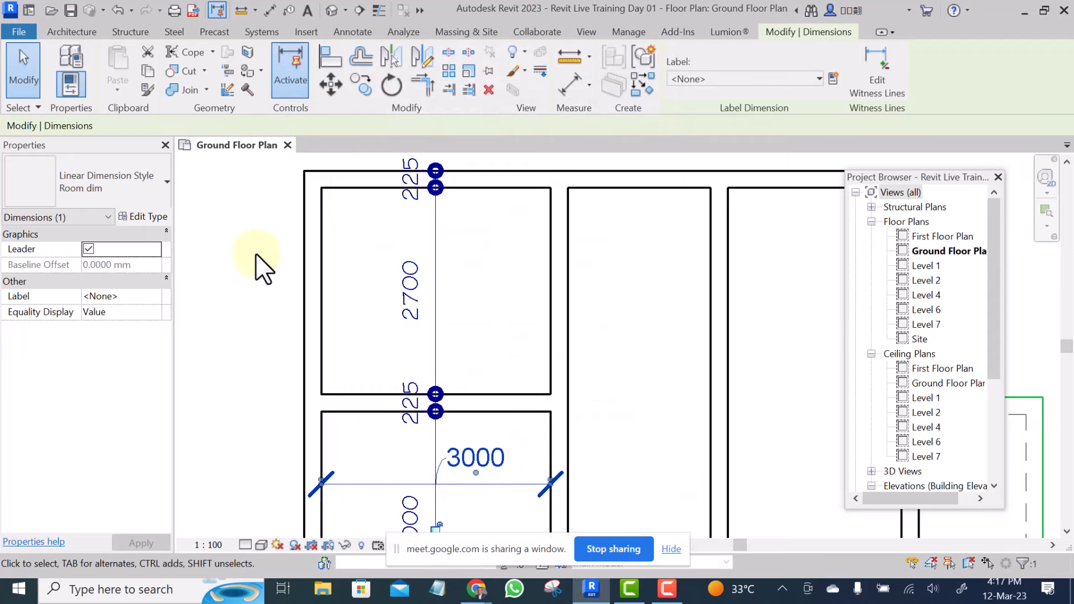
{"action": "left_click", "coordinate": [255, 253]}
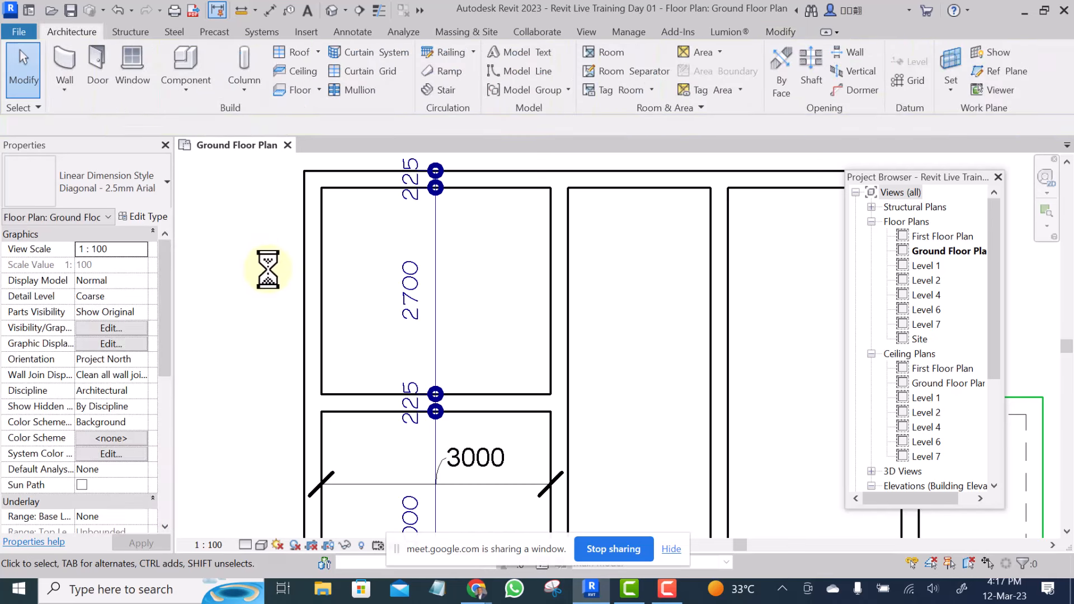
Set the Tick Mark of the vertical dimension string's Room dim type to Diagonal 3mm and apply it.
{"action": "scroll", "coordinate": [263, 269], "scroll_direction": "down", "scroll_amount": 3}
{"action": "left_click", "coordinate": [364, 302]}
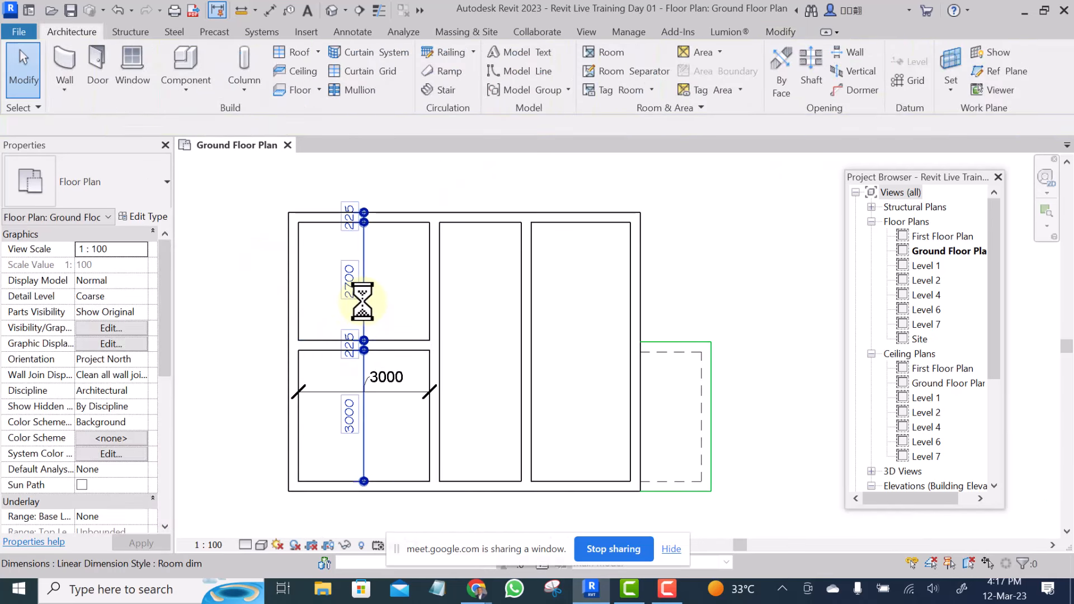
{"action": "scroll", "coordinate": [368, 355], "scroll_direction": "up", "scroll_amount": 3}
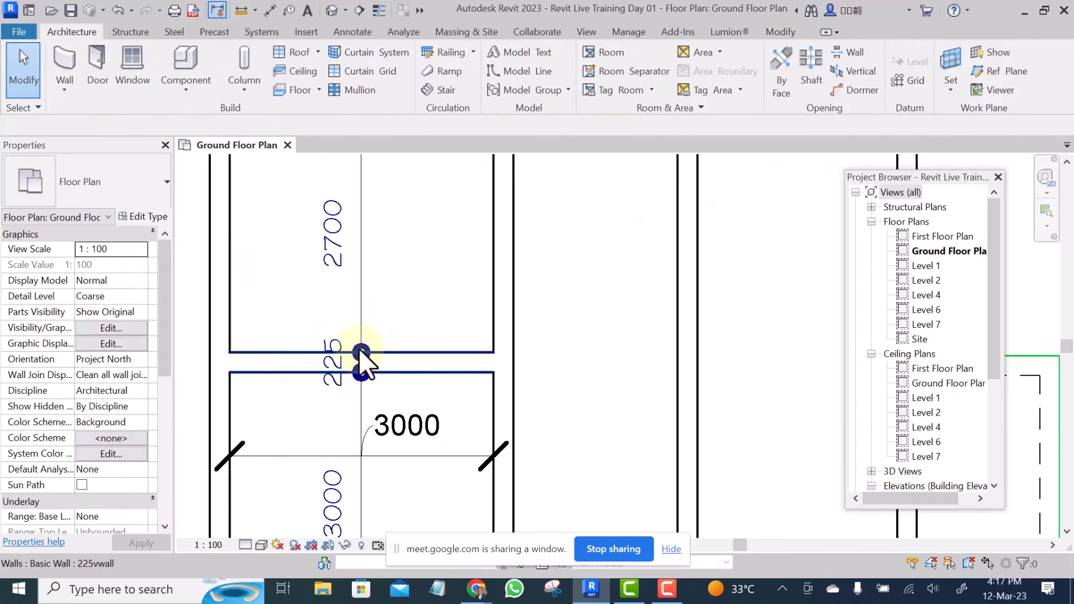
{"action": "scroll", "coordinate": [360, 351], "scroll_direction": "up", "scroll_amount": 2}
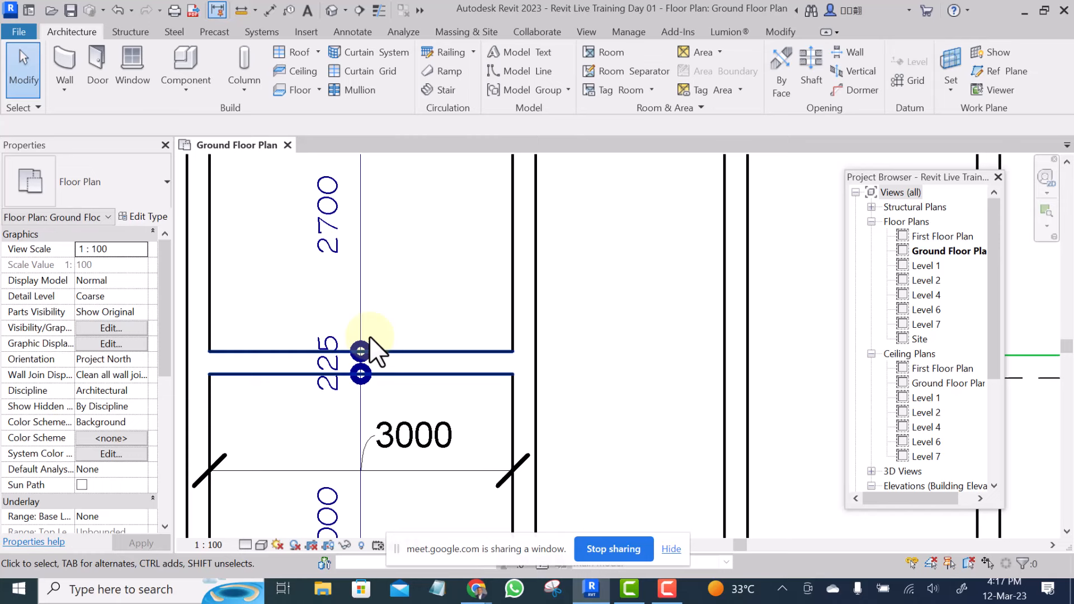
{"action": "left_click", "coordinate": [360, 274]}
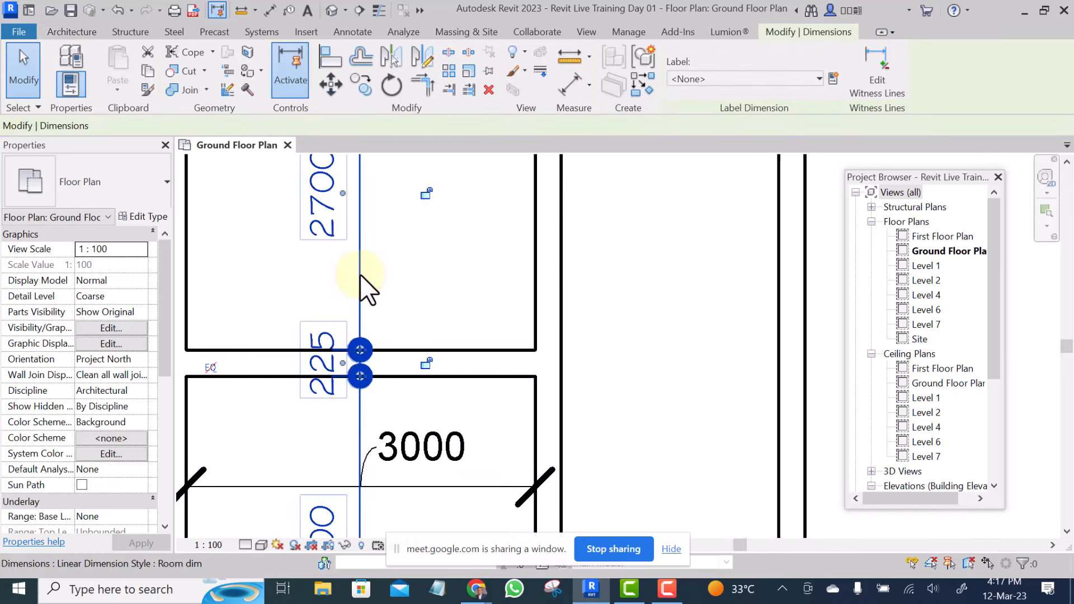
{"action": "left_click", "coordinate": [136, 216]}
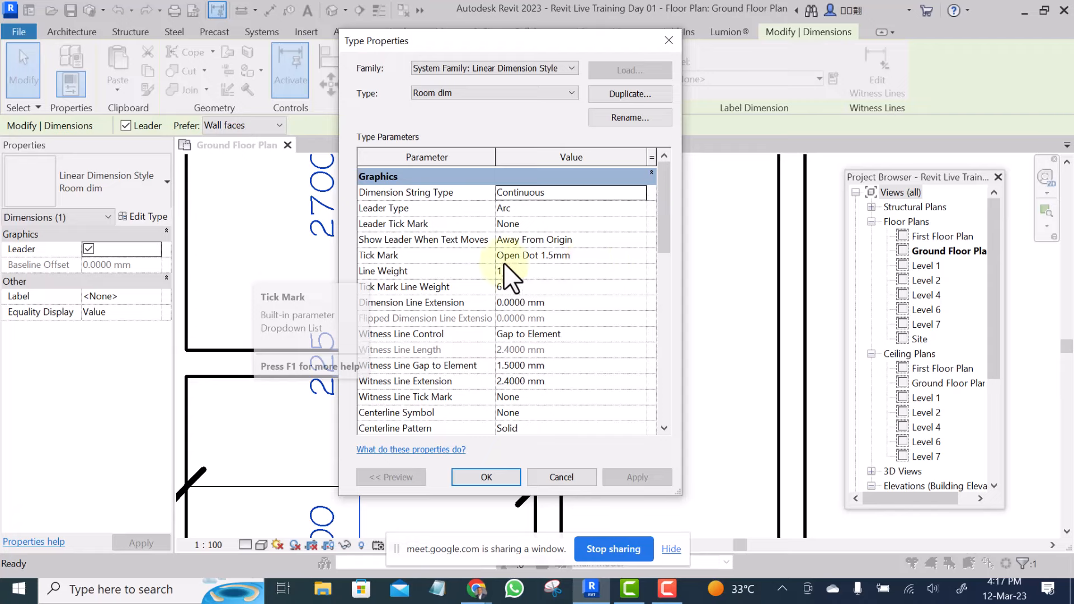
{"action": "left_click", "coordinate": [639, 257]}
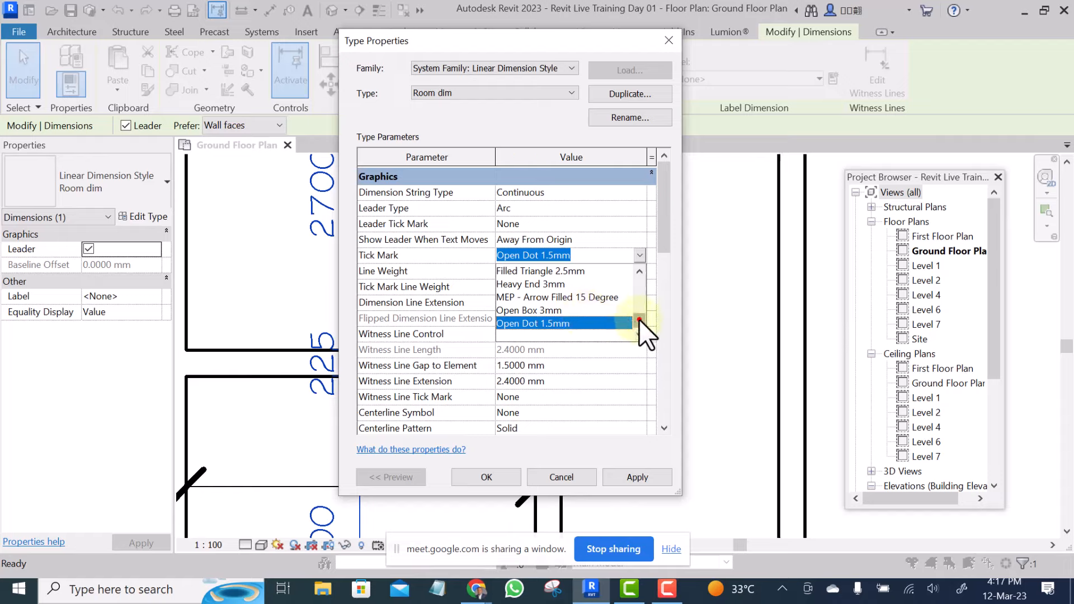
{"action": "left_click_drag", "start_coordinate": [639, 320], "coordinate": [641, 297]}
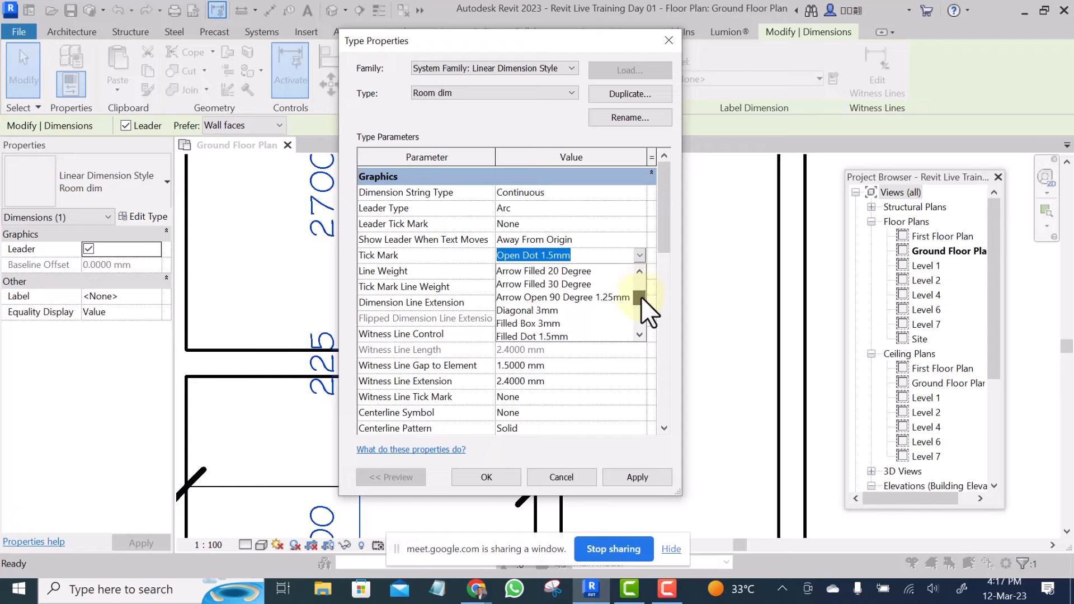
{"action": "left_click", "coordinate": [531, 310]}
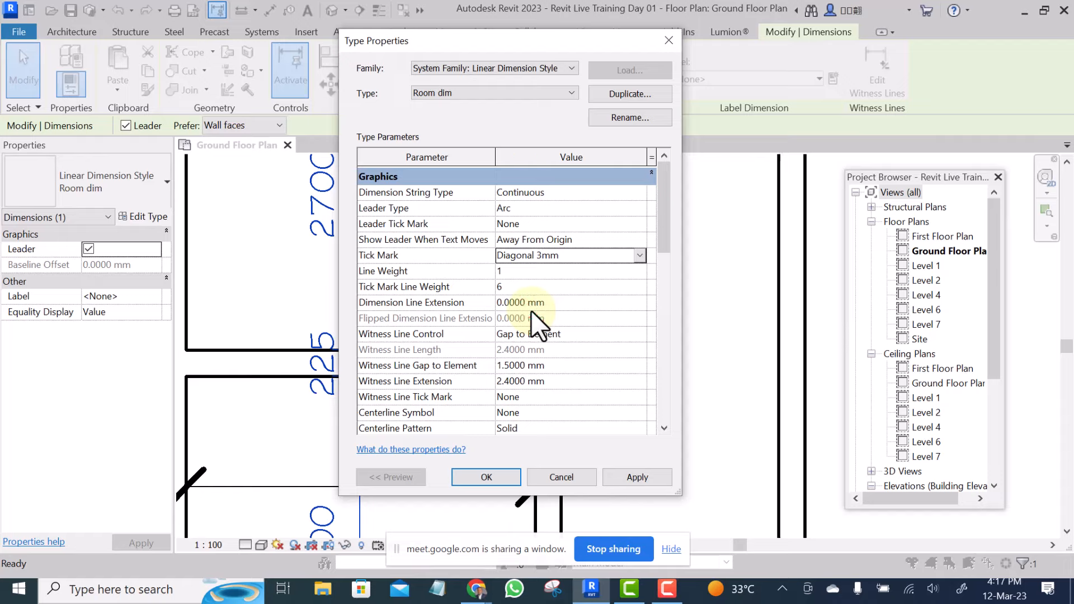
{"action": "left_click", "coordinate": [634, 478]}
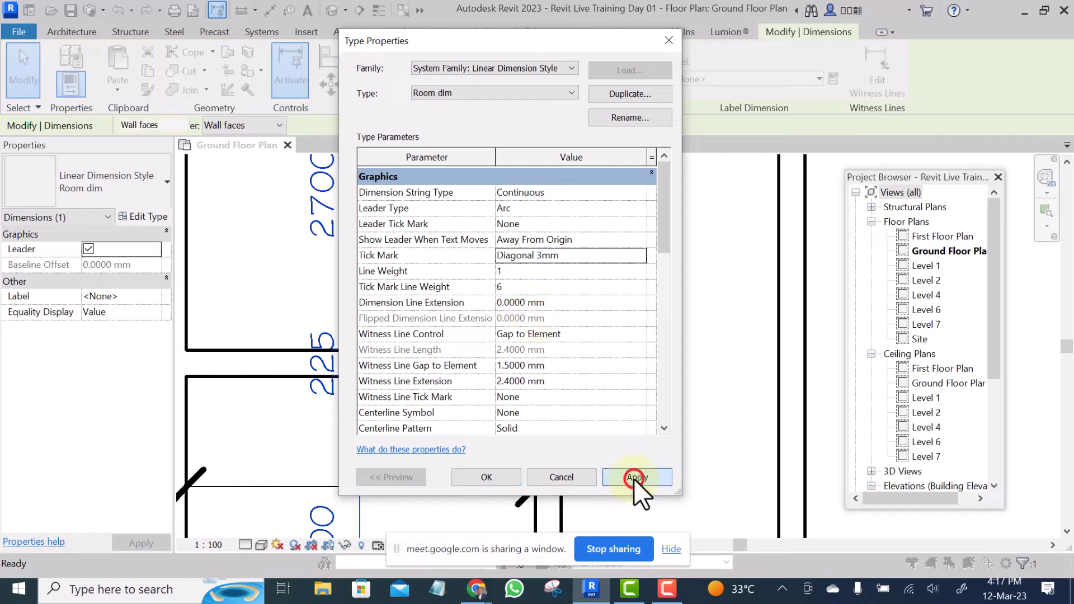
{"action": "left_click", "coordinate": [480, 475]}
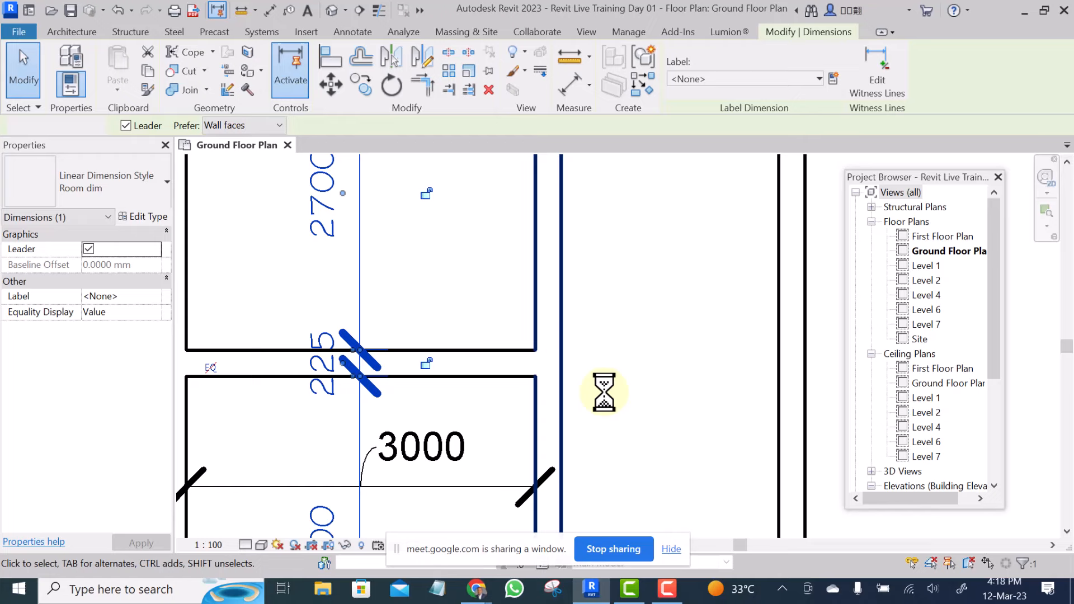
{"action": "left_click", "coordinate": [604, 391]}
Change the horizontal dimension across the lower room to the Room dim type.
{"action": "scroll", "coordinate": [605, 392], "scroll_direction": "down", "scroll_amount": 1}
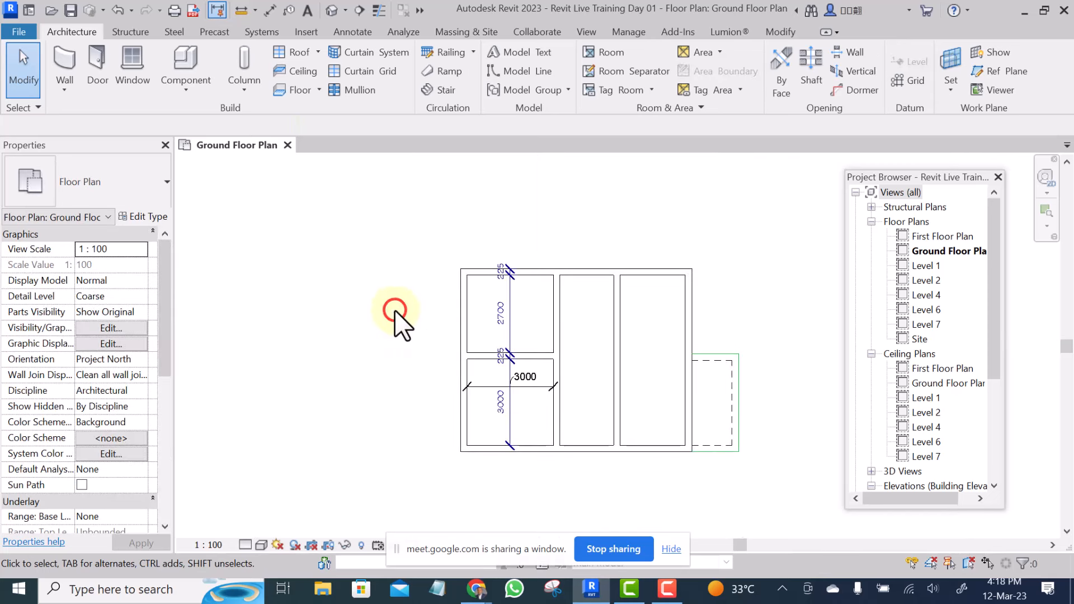
{"action": "scroll", "coordinate": [529, 392], "scroll_direction": "up", "scroll_amount": 2}
{"action": "scroll", "coordinate": [529, 393], "scroll_direction": "up", "scroll_amount": 1}
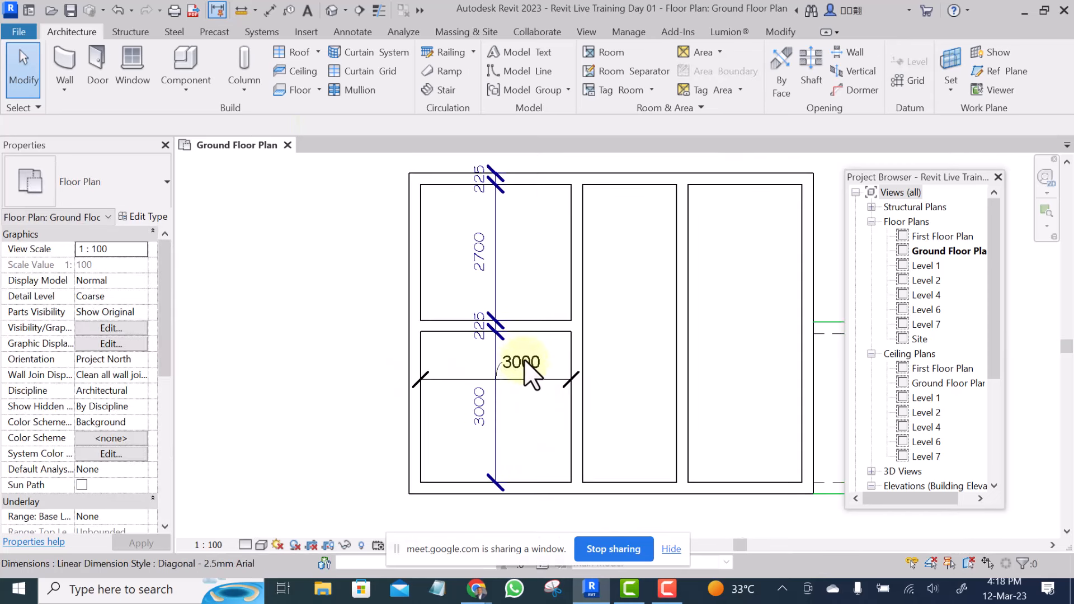
{"action": "scroll", "coordinate": [538, 369], "scroll_direction": "up", "scroll_amount": 2}
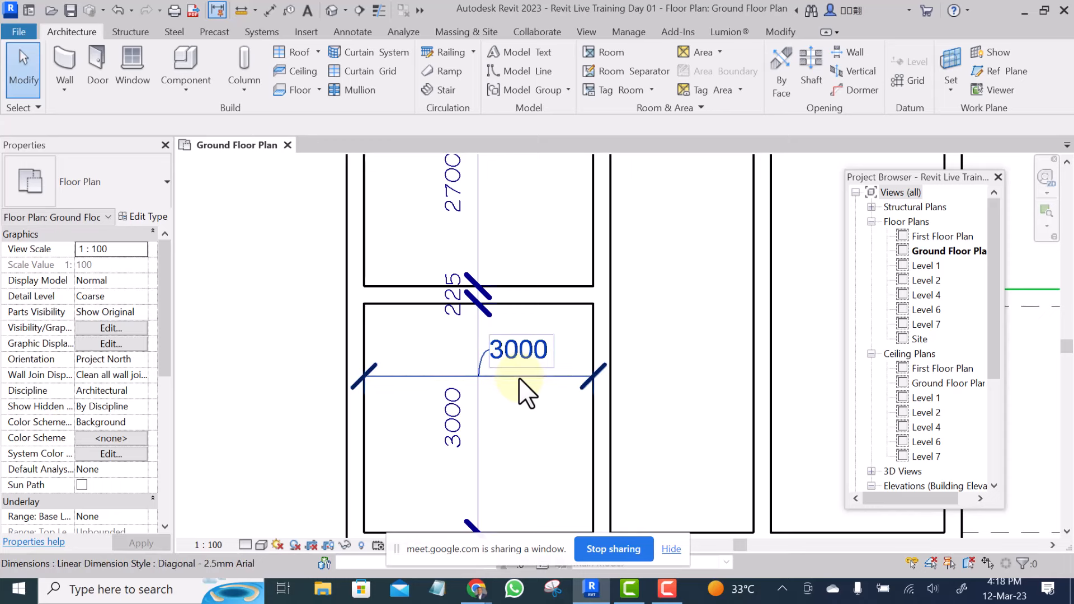
{"action": "left_click", "coordinate": [523, 375]}
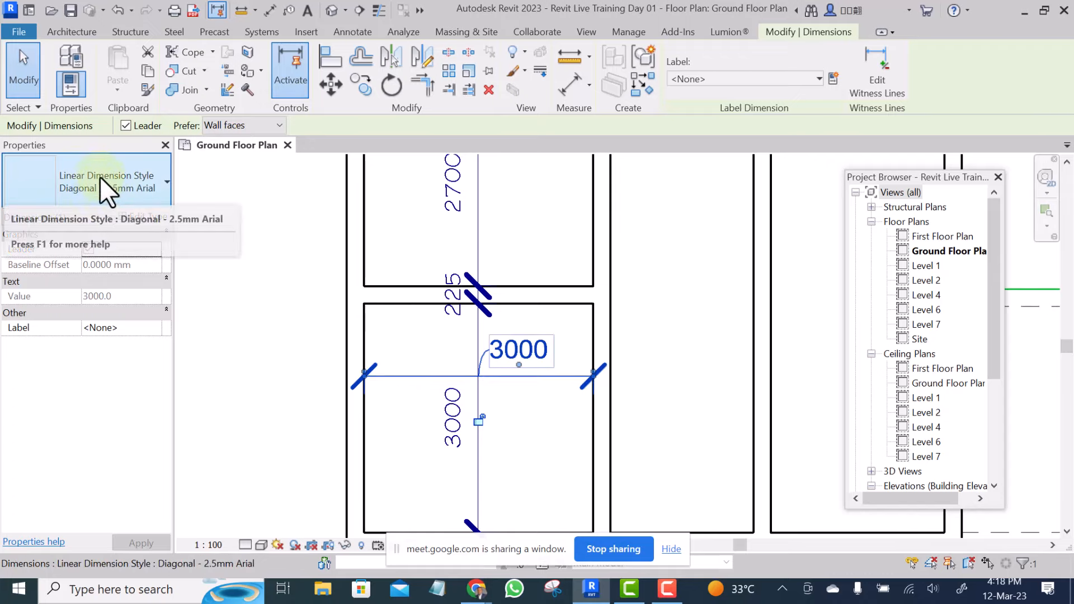
{"action": "left_click", "coordinate": [257, 320]}
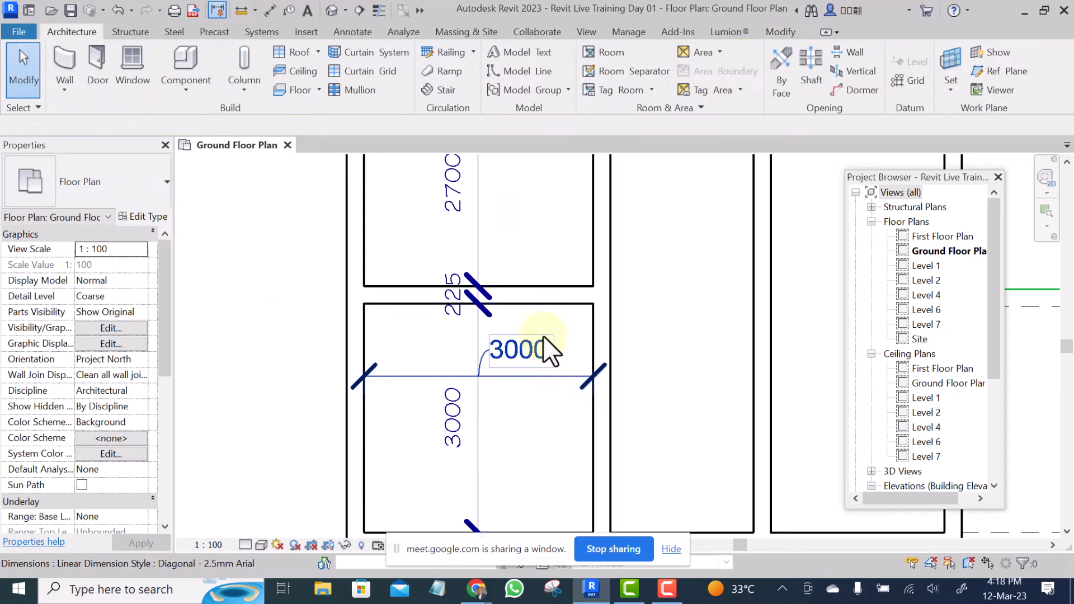
{"action": "left_click", "coordinate": [550, 374]}
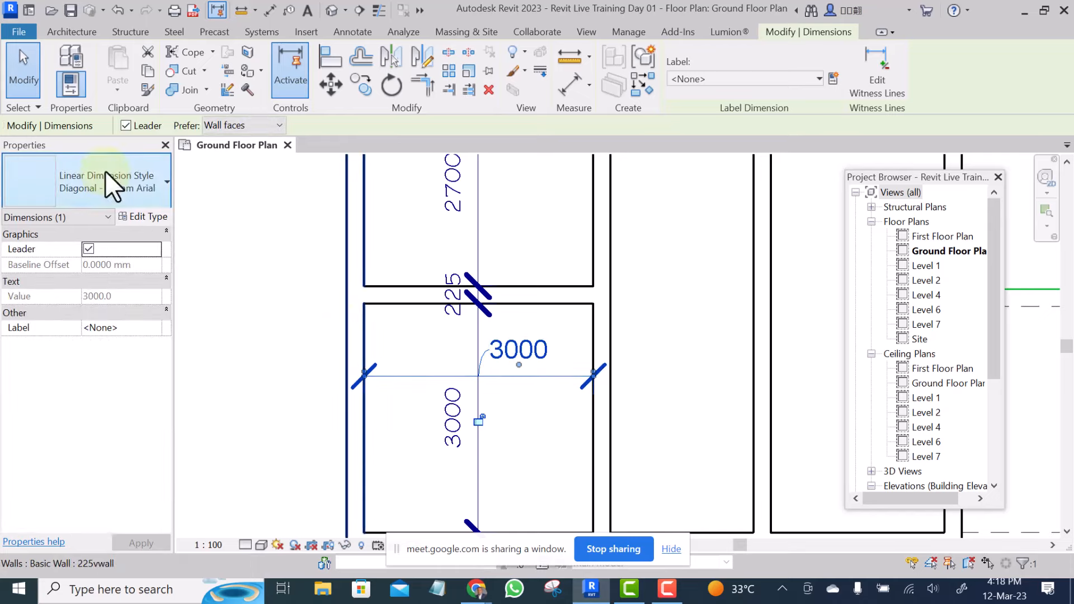
{"action": "left_click", "coordinate": [106, 179]}
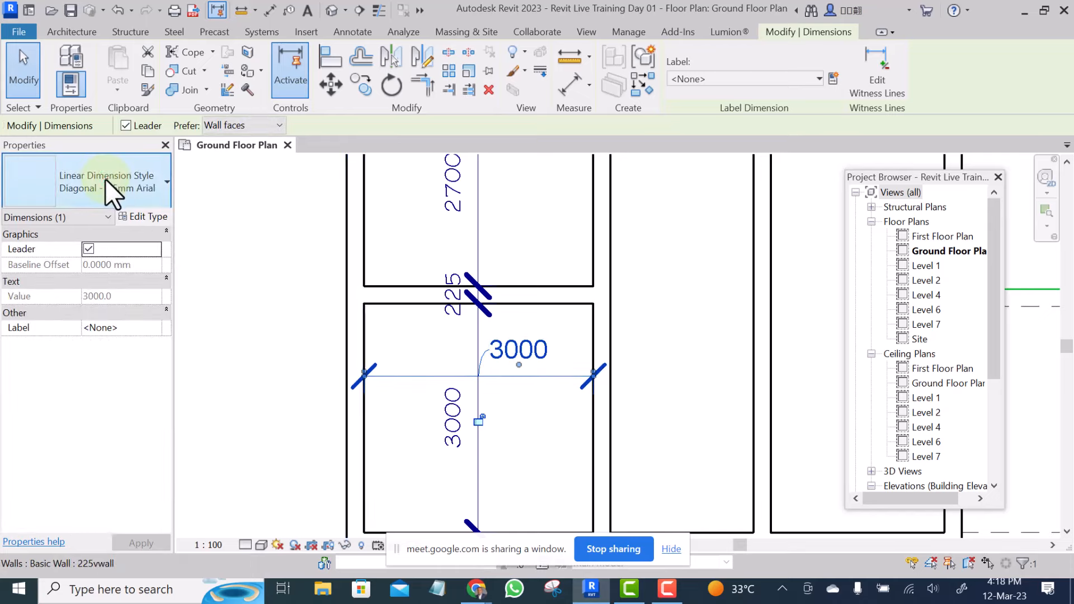
{"action": "left_click", "coordinate": [157, 194]}
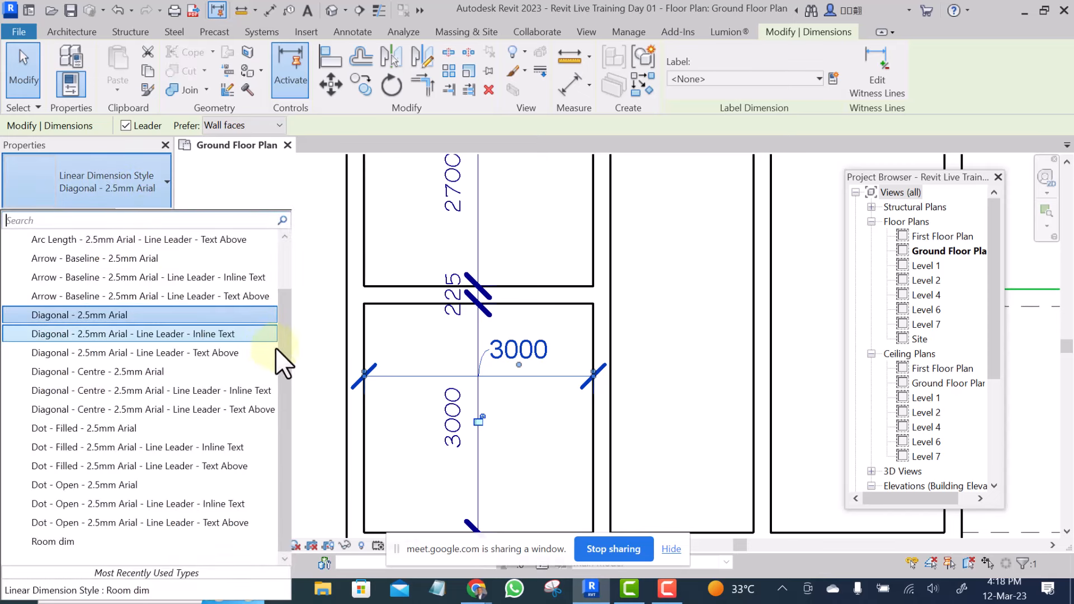
{"action": "left_click_drag", "start_coordinate": [284, 344], "coordinate": [275, 388]}
{"action": "left_click", "coordinate": [49, 539]}
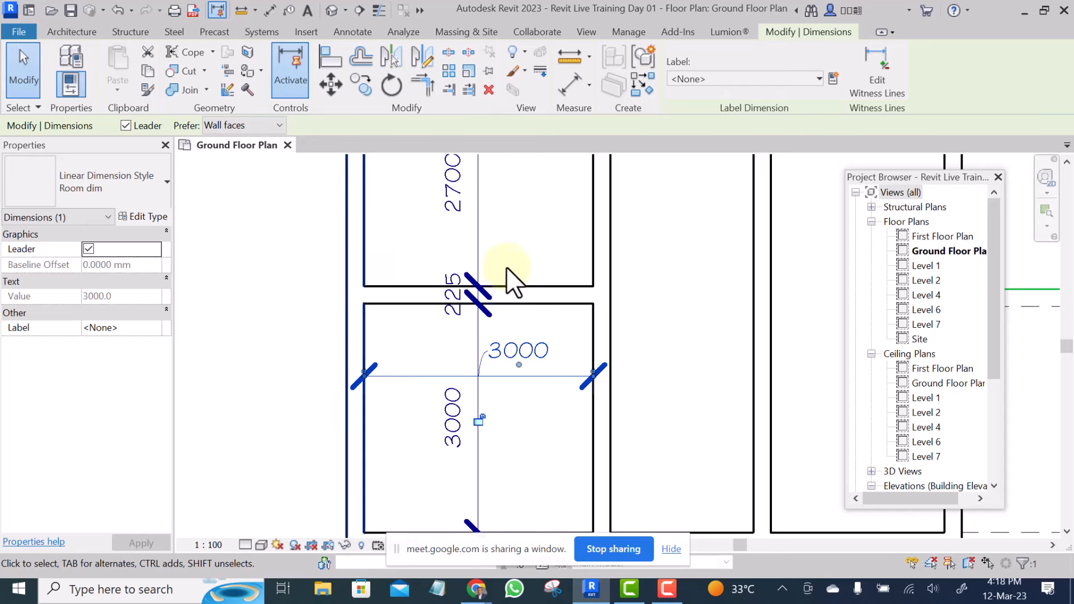
{"action": "left_click", "coordinate": [652, 269]}
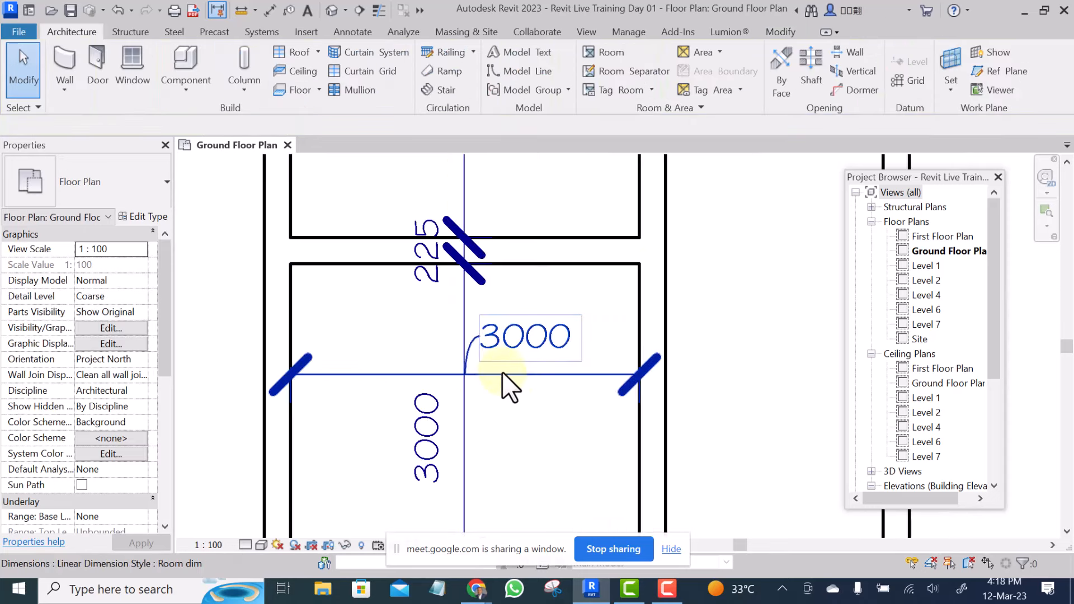
Set the Color of the horizontal dimension's Room dim type to magenta RGB 236-000-236 and apply it.
{"action": "scroll", "coordinate": [492, 371], "scroll_direction": "up", "scroll_amount": 2}
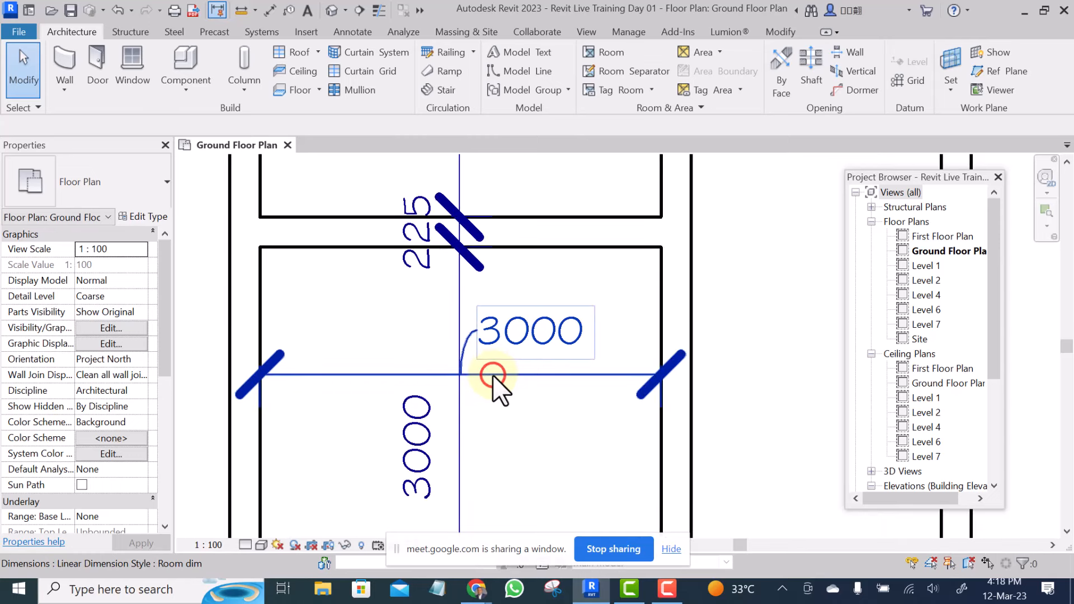
{"action": "left_click", "coordinate": [492, 375]}
{"action": "left_click", "coordinate": [130, 215]}
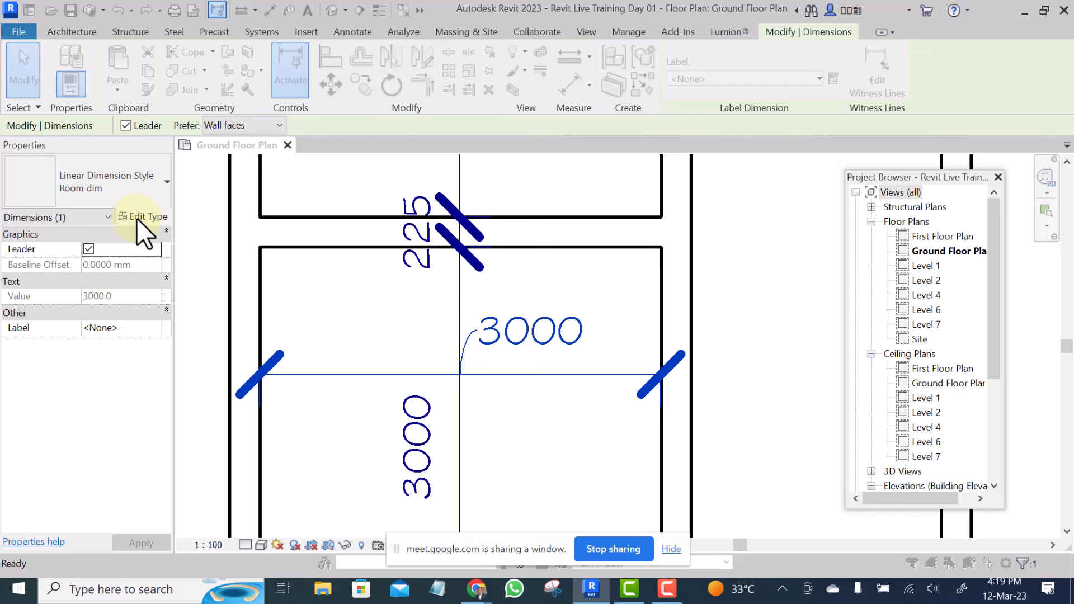
{"action": "left_click_drag", "start_coordinate": [662, 216], "coordinate": [658, 301]}
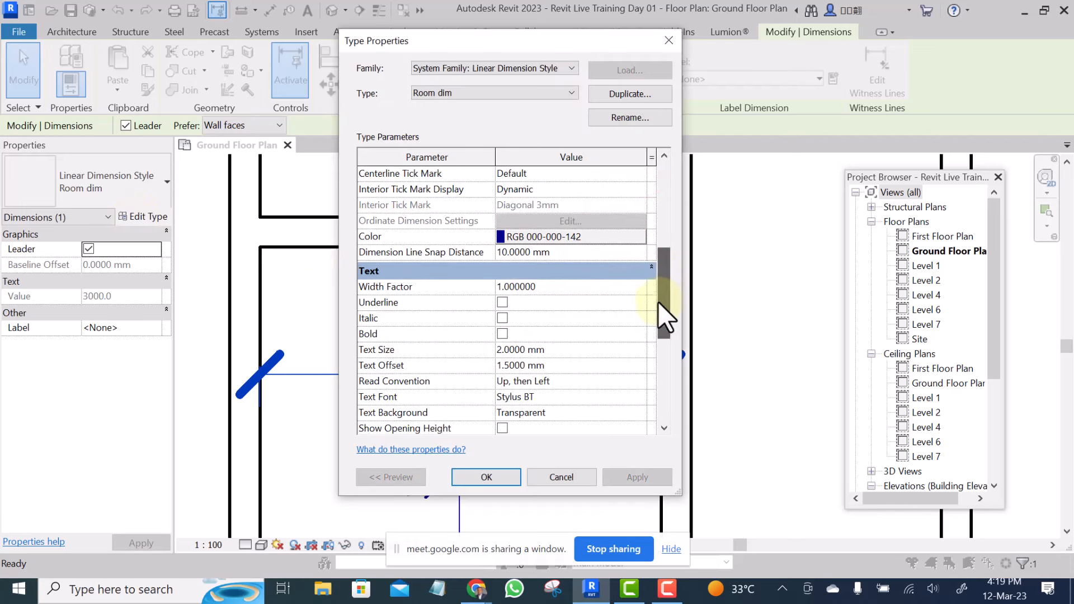
{"action": "left_click", "coordinate": [501, 234]}
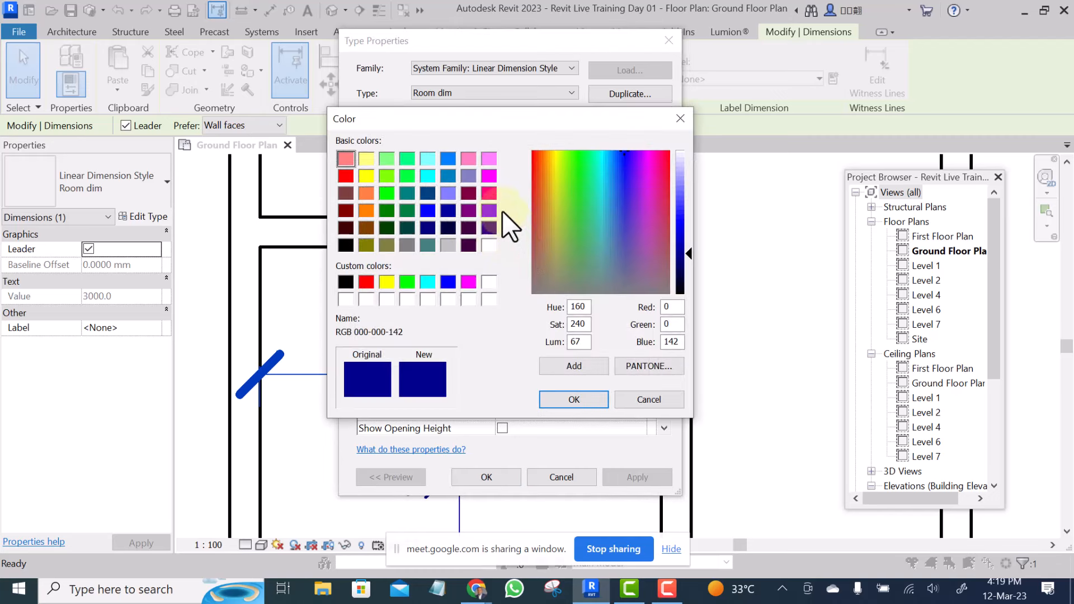
{"action": "left_click", "coordinate": [488, 158]}
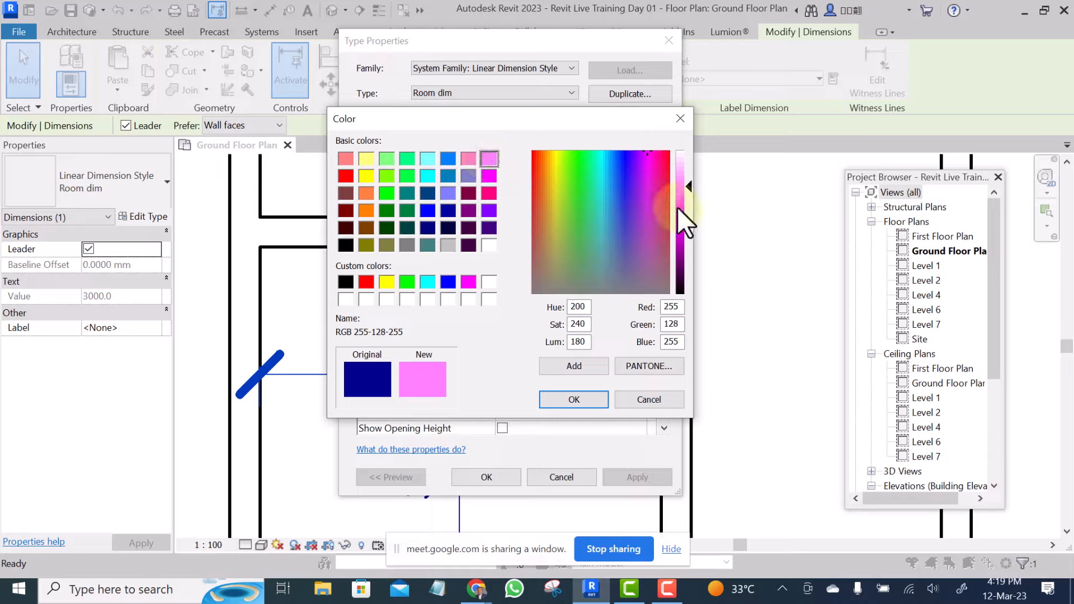
{"action": "left_click_drag", "start_coordinate": [686, 187], "coordinate": [684, 227]}
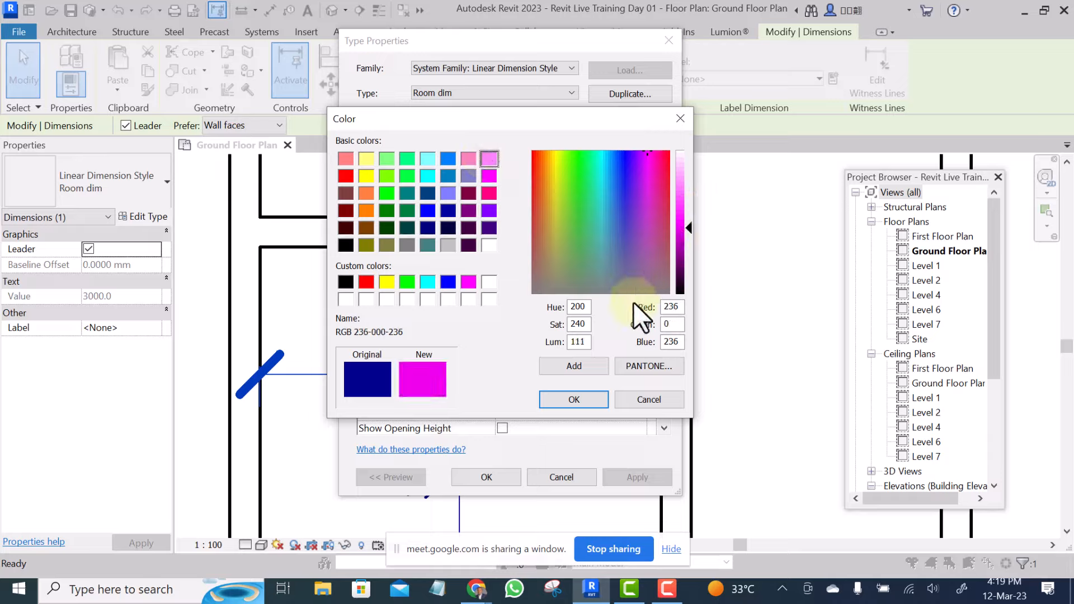
{"action": "left_click", "coordinate": [581, 403]}
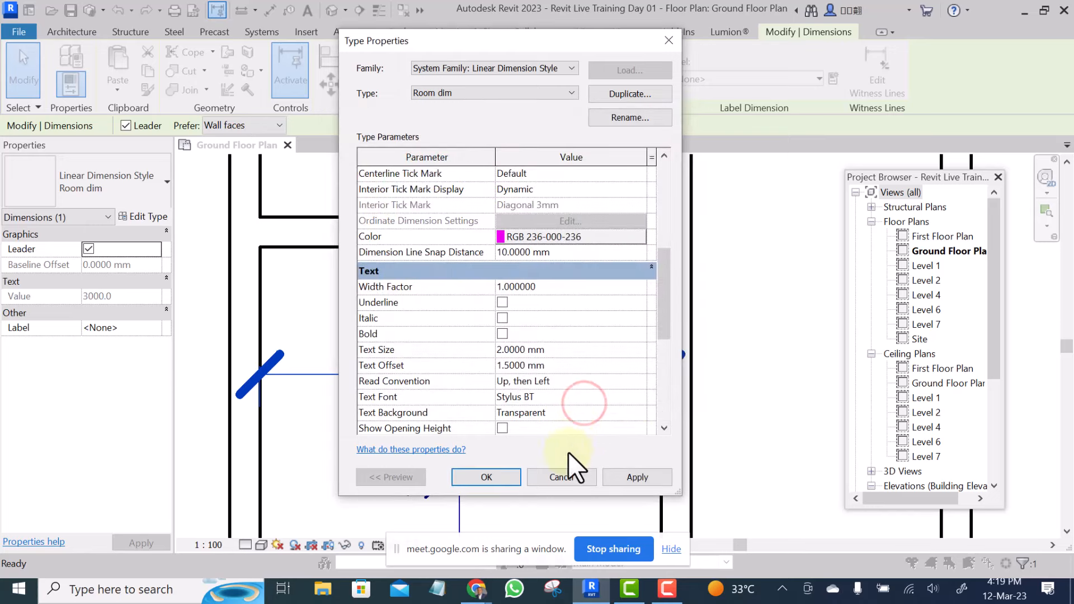
{"action": "left_click", "coordinate": [618, 475]}
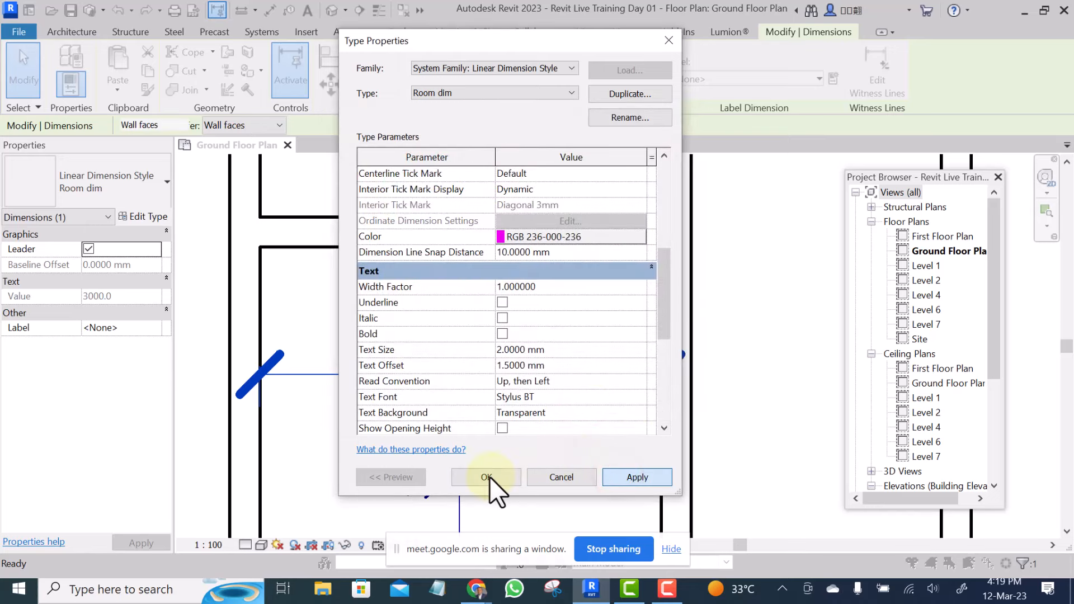
{"action": "left_click", "coordinate": [486, 477]}
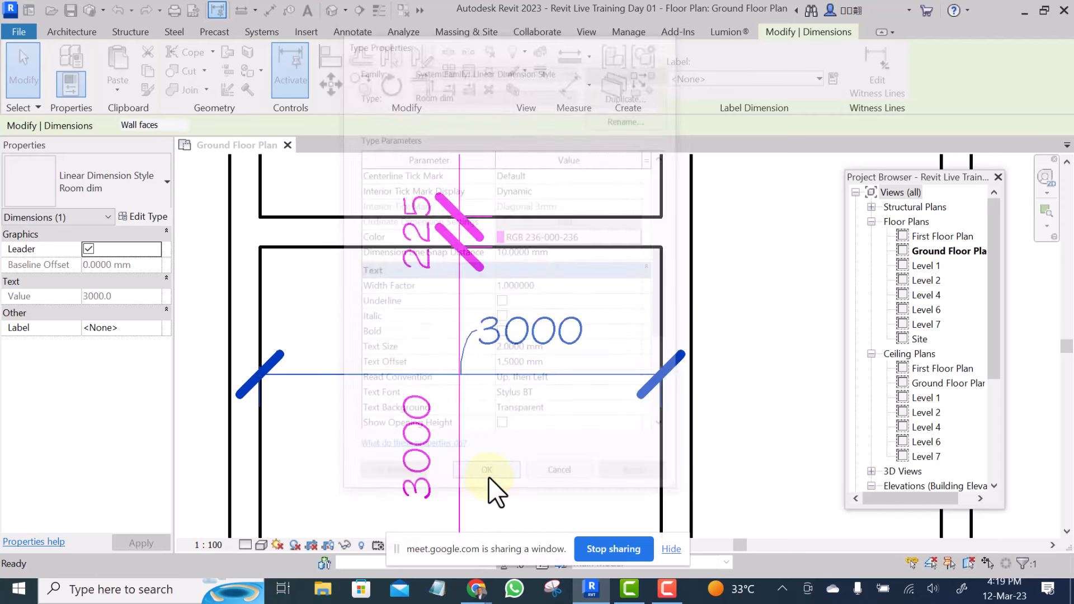
{"action": "left_click", "coordinate": [729, 340]}
Examine the tick marks on the vertical dimension string and the Tick Mark options offered by its Room dim type.
{"action": "scroll", "coordinate": [506, 334], "scroll_direction": "down", "scroll_amount": 2}
{"action": "scroll", "coordinate": [506, 334], "scroll_direction": "down", "scroll_amount": 1}
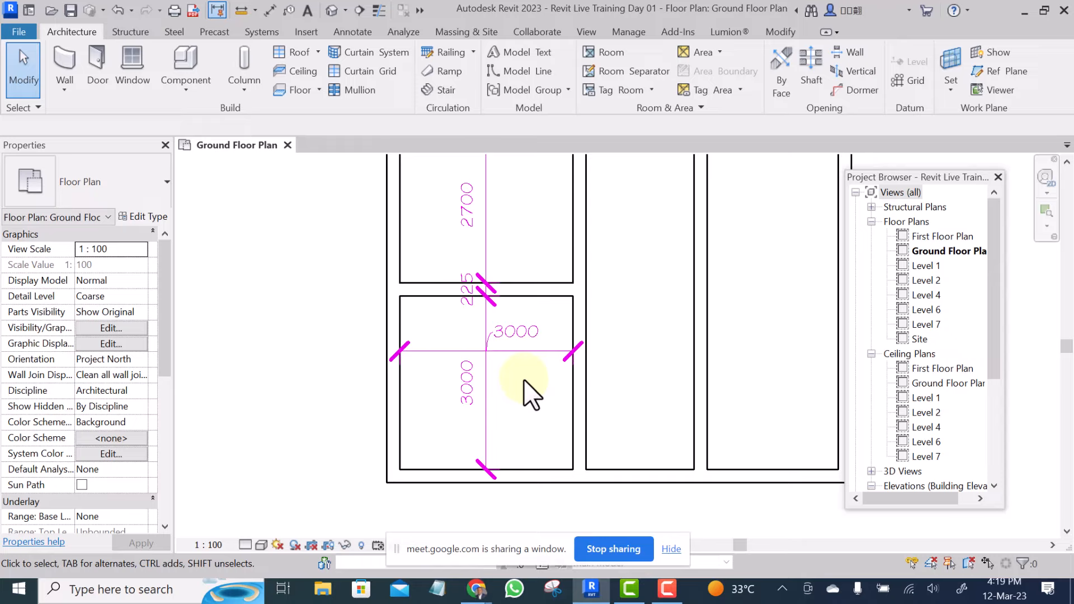
{"action": "scroll", "coordinate": [490, 288], "scroll_direction": "up", "scroll_amount": 1}
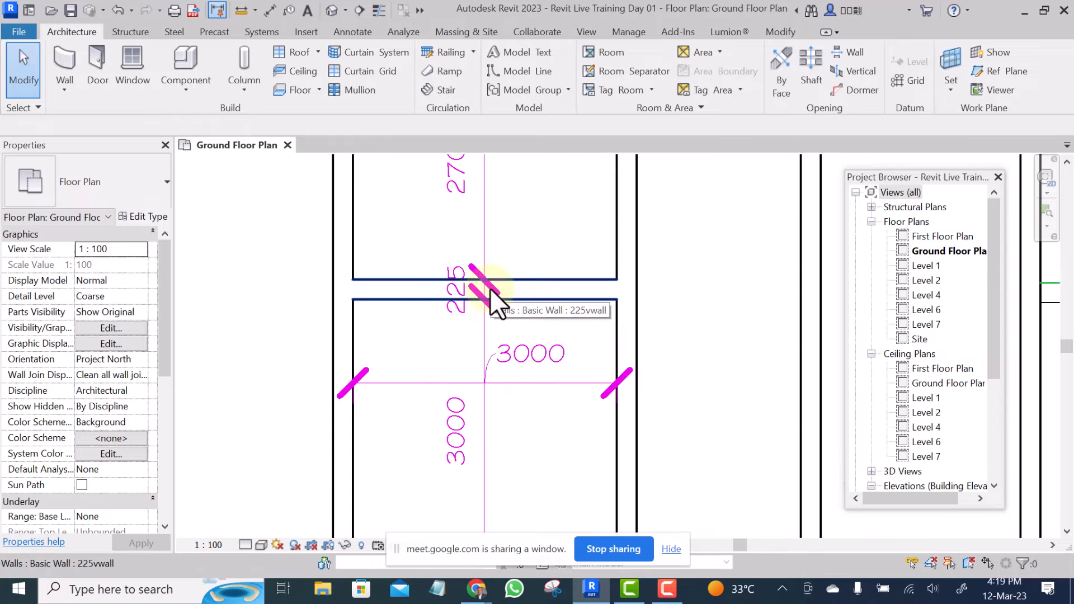
{"action": "scroll", "coordinate": [490, 291], "scroll_direction": "up", "scroll_amount": 3}
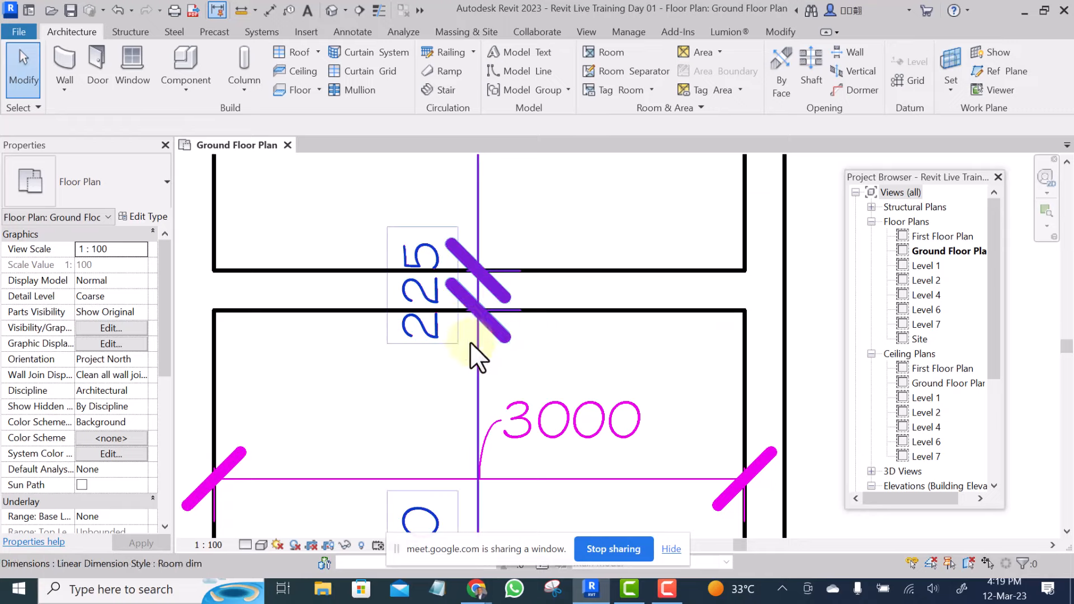
{"action": "scroll", "coordinate": [462, 325], "scroll_direction": "down", "scroll_amount": 2}
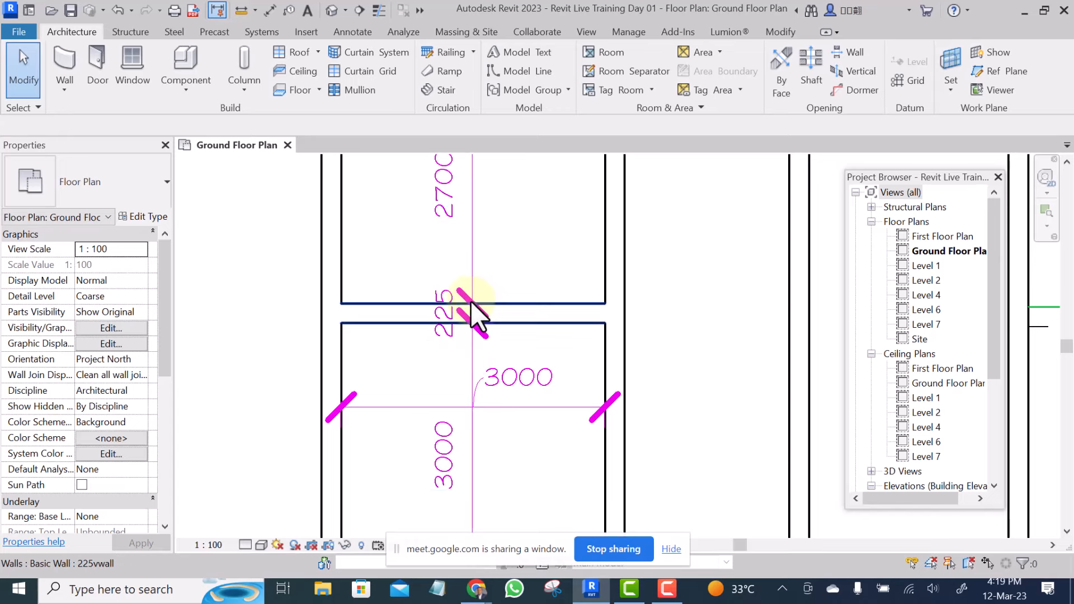
{"action": "scroll", "coordinate": [472, 304], "scroll_direction": "up", "scroll_amount": 2}
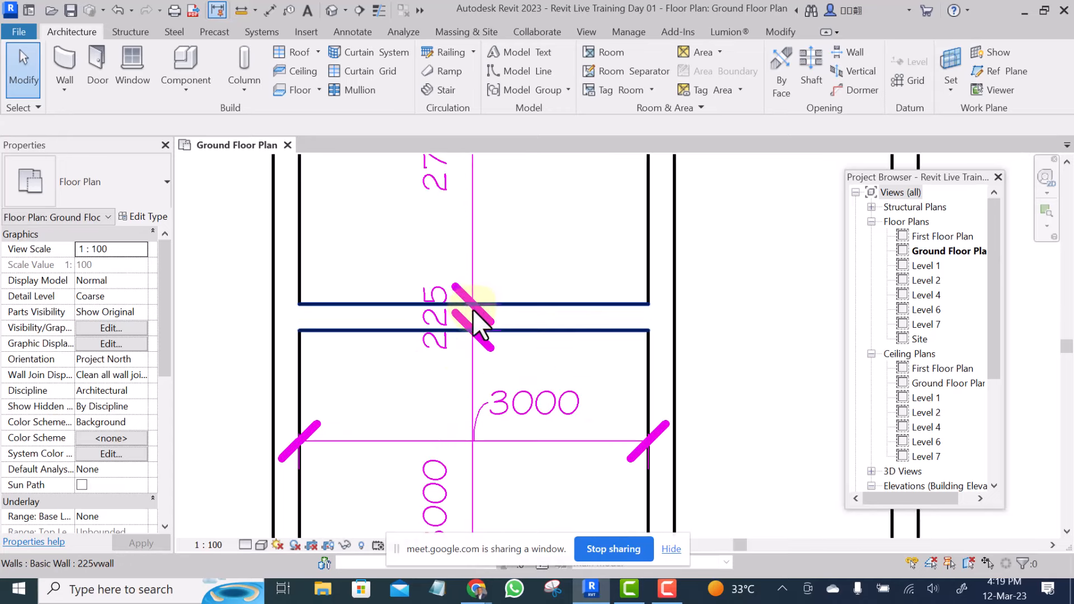
{"action": "left_click", "coordinate": [473, 247]}
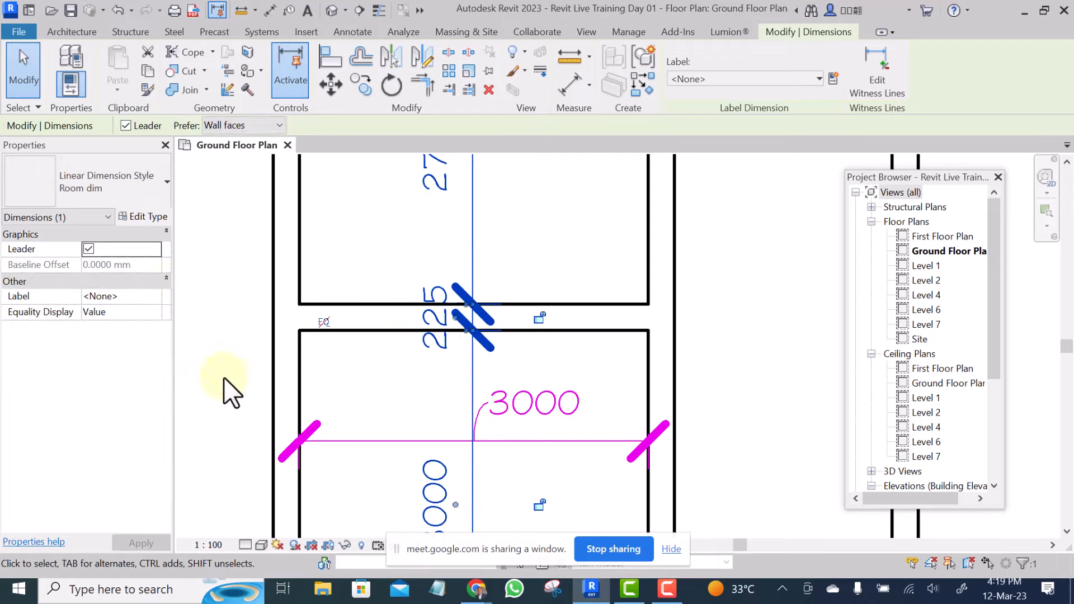
{"action": "left_click", "coordinate": [148, 213]}
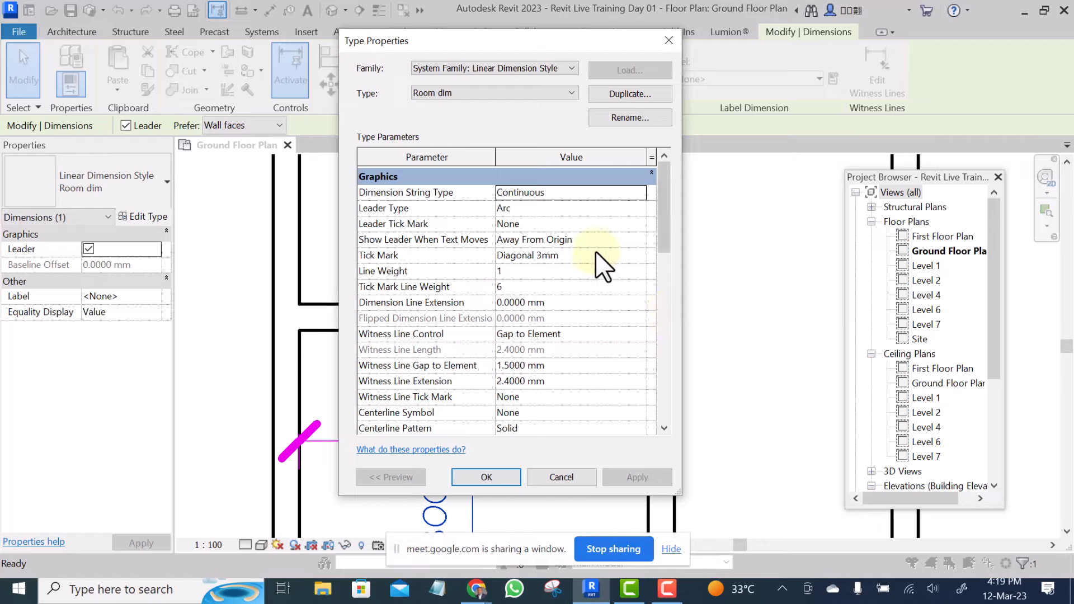
{"action": "left_click", "coordinate": [638, 251]}
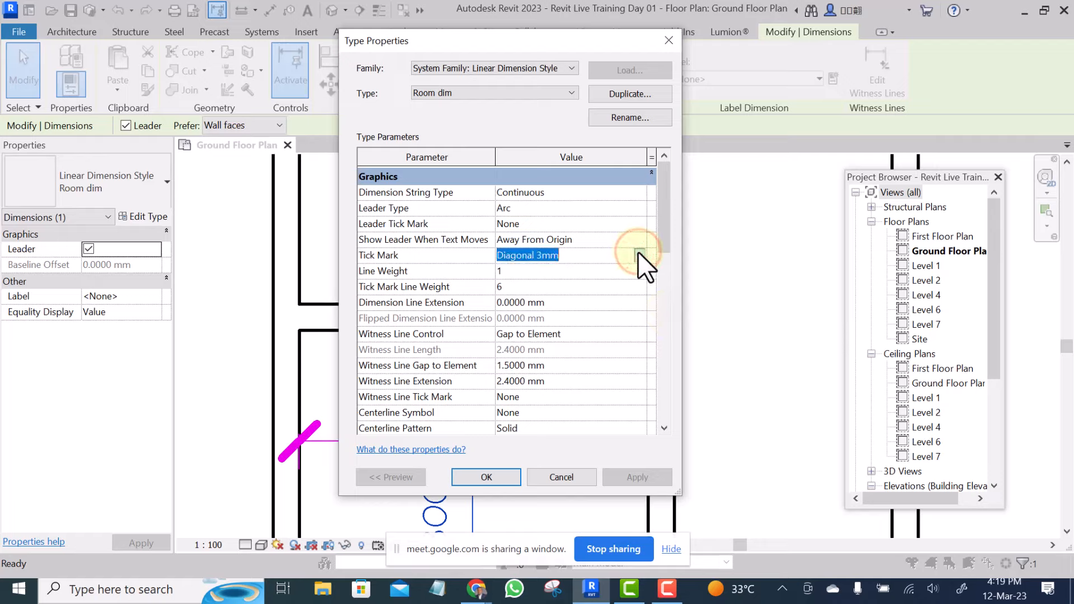
{"action": "left_click", "coordinate": [639, 255]}
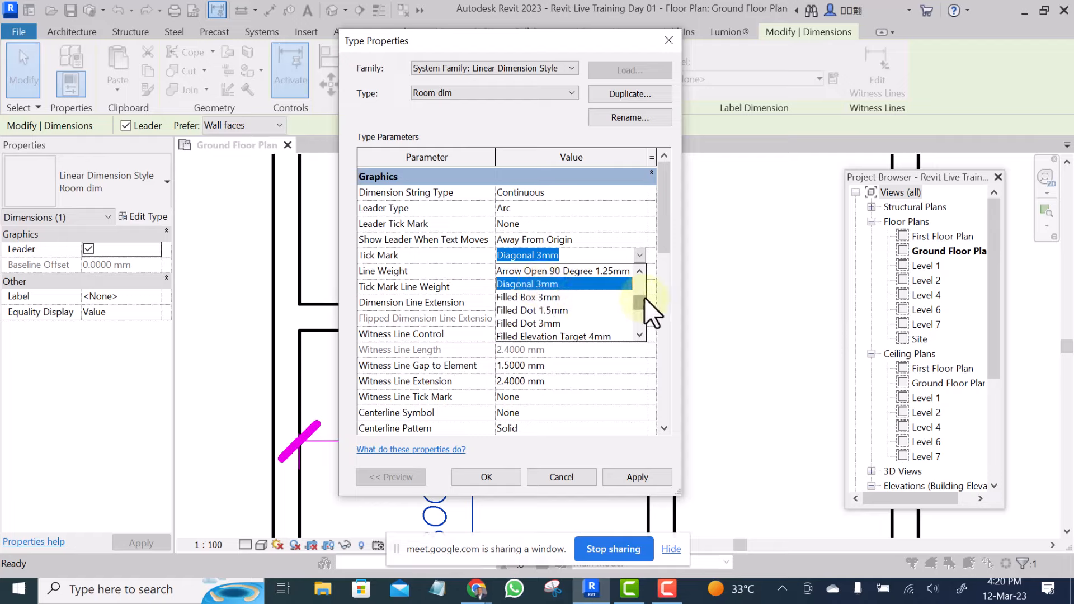
{"action": "mouse_move", "coordinate": [638, 300]}
{"action": "left_mouse_down"}
{"action": "mouse_move", "coordinate": [637, 283]}
{"action": "mouse_move", "coordinate": [639, 321]}
{"action": "mouse_move", "coordinate": [643, 279]}
{"action": "mouse_move", "coordinate": [640, 296]}
{"action": "left_mouse_up"}
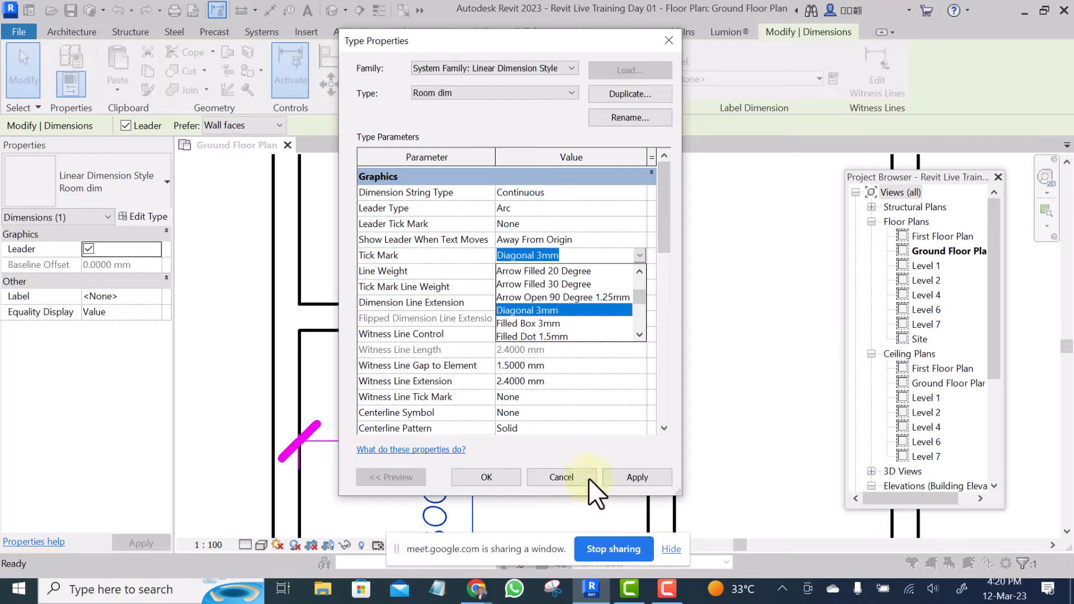
{"action": "left_click", "coordinate": [495, 479]}
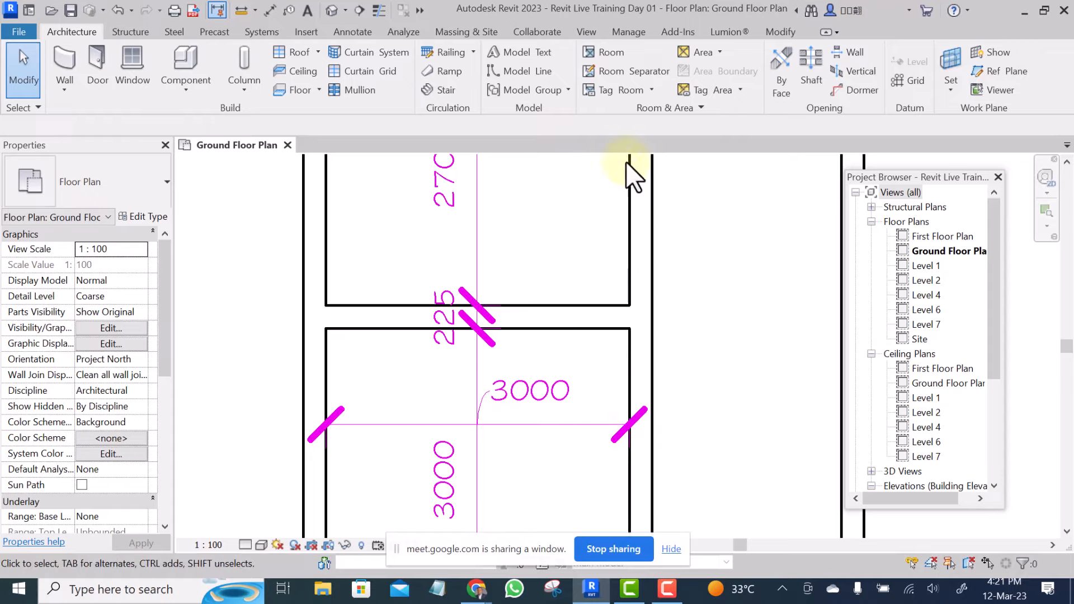
Open the annotation arrowhead type properties and select the Diagonal 3mm type.
{"action": "left_click", "coordinate": [625, 29]}
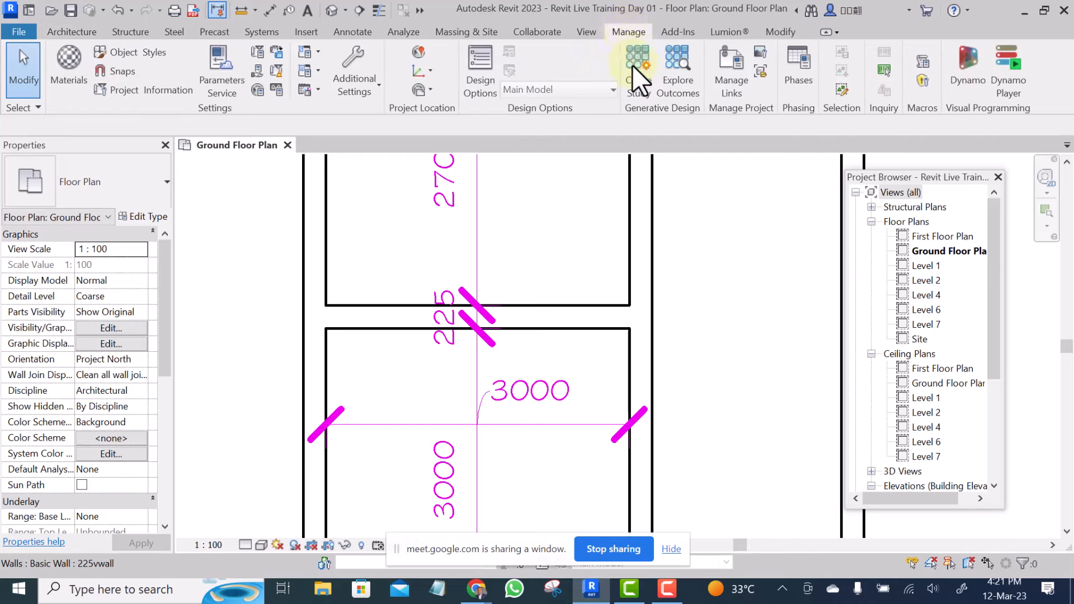
{"action": "left_click", "coordinate": [635, 67]}
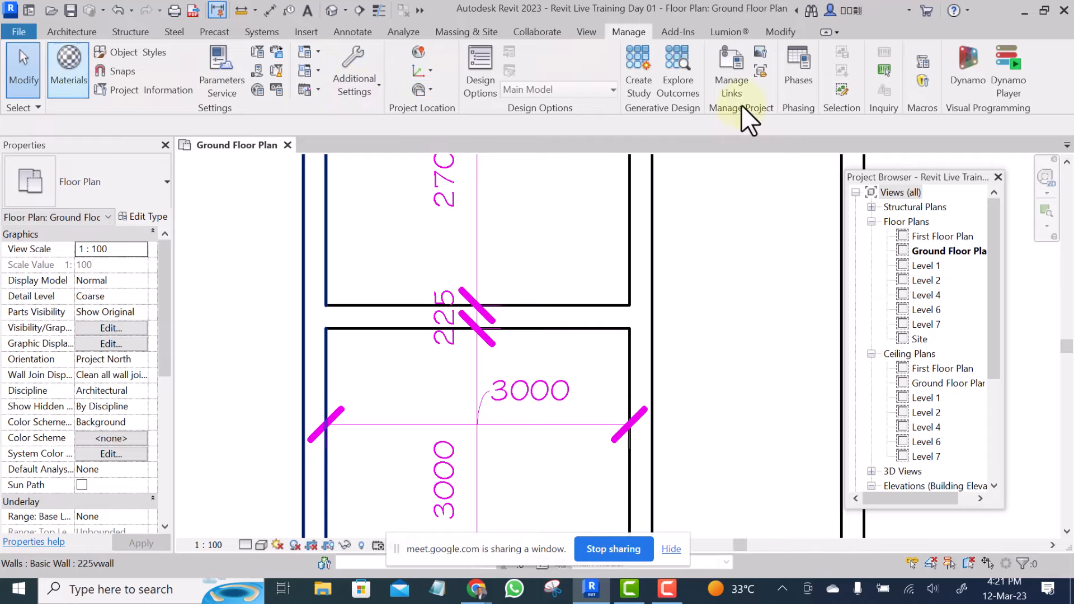
{"action": "left_click", "coordinate": [357, 78]}
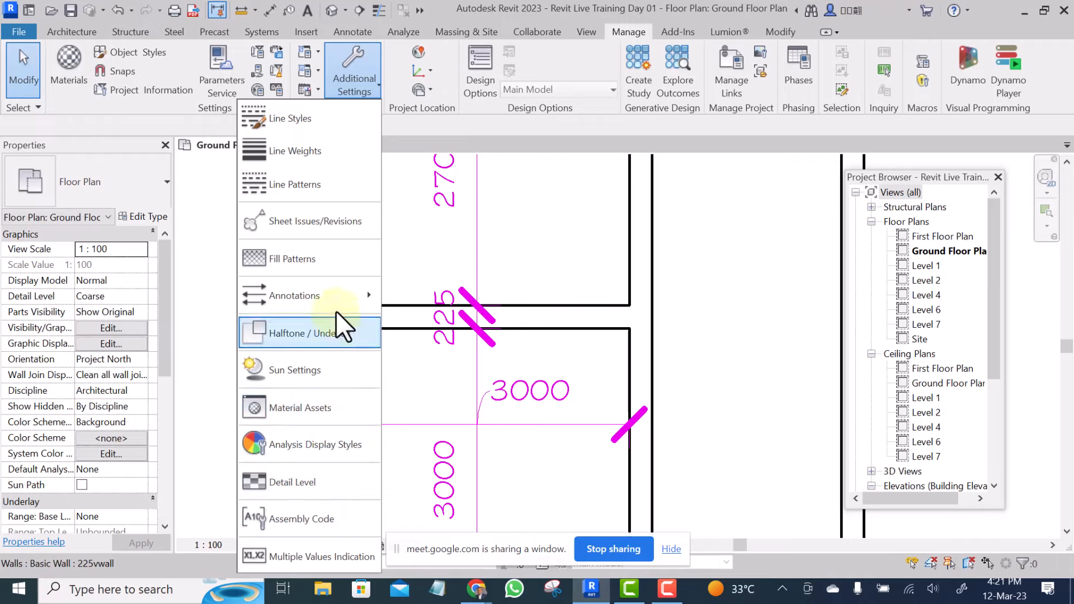
{"action": "mouse_move", "coordinate": [347, 296]}
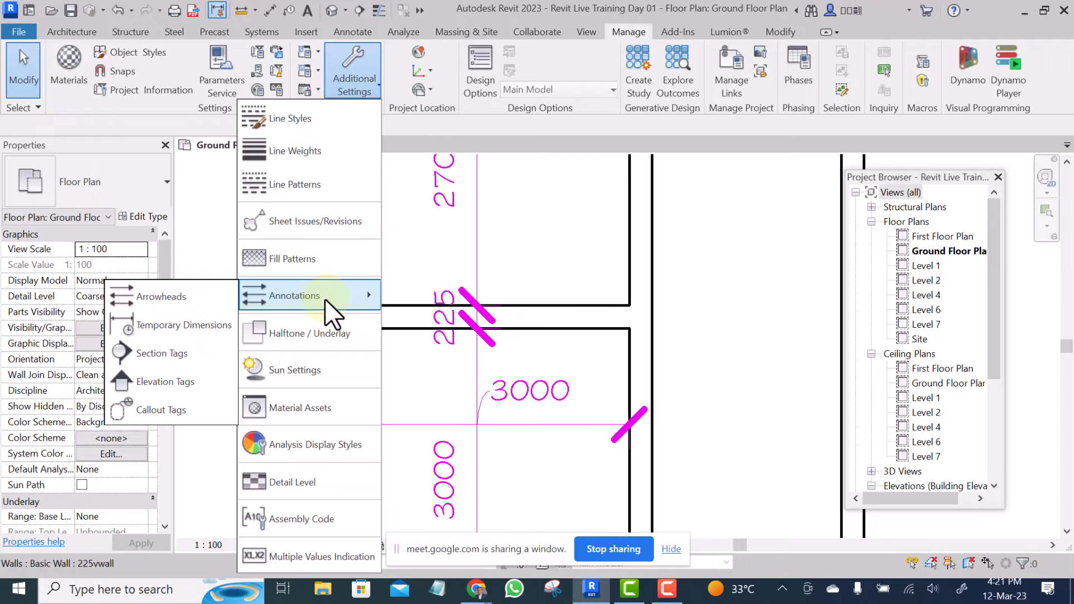
{"action": "left_click", "coordinate": [140, 294]}
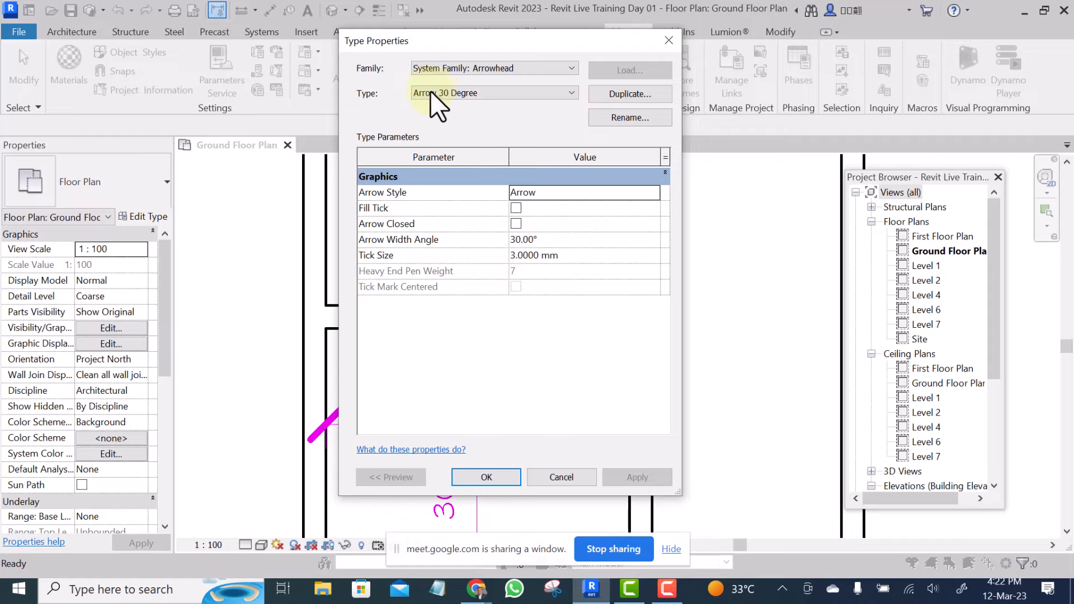
{"action": "left_click", "coordinate": [558, 90]}
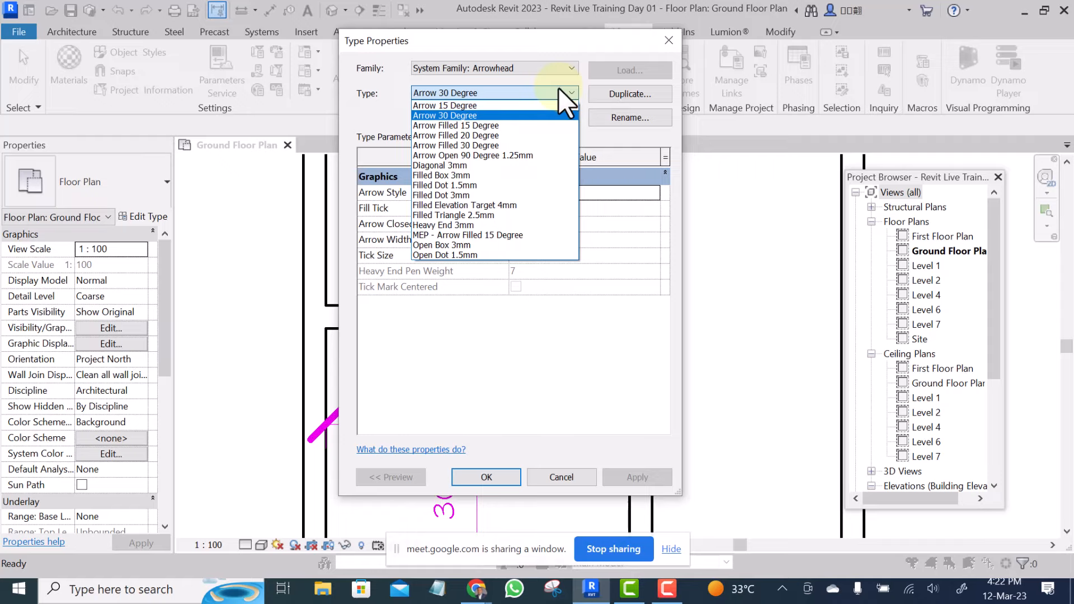
{"action": "left_click", "coordinate": [452, 165]}
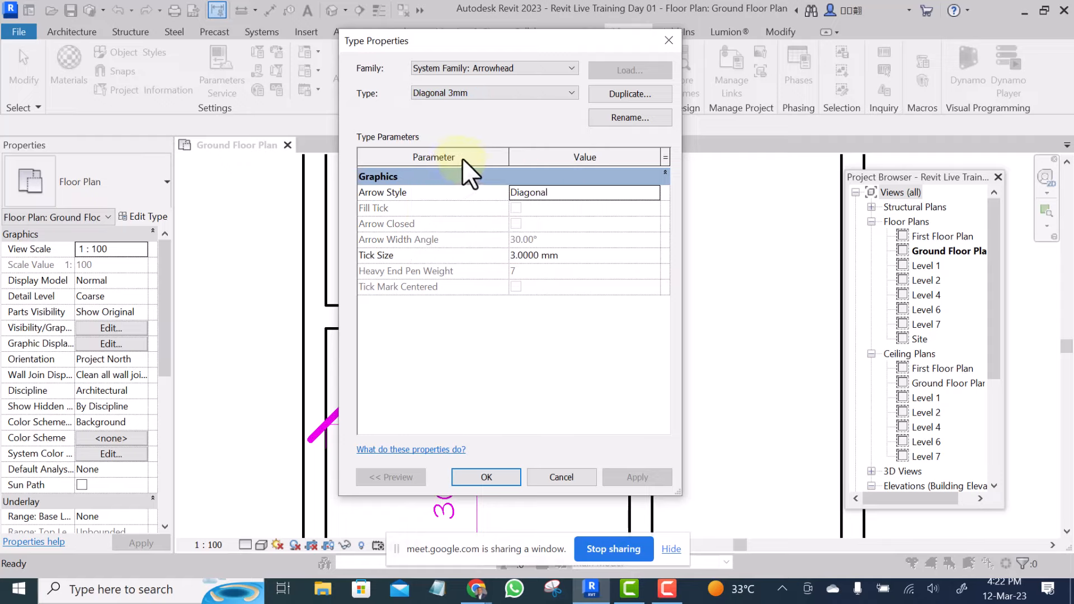
Duplicate the Diagonal 3mm arrowhead type under the name Diagonal 1mm.
{"action": "left_click", "coordinate": [623, 93]}
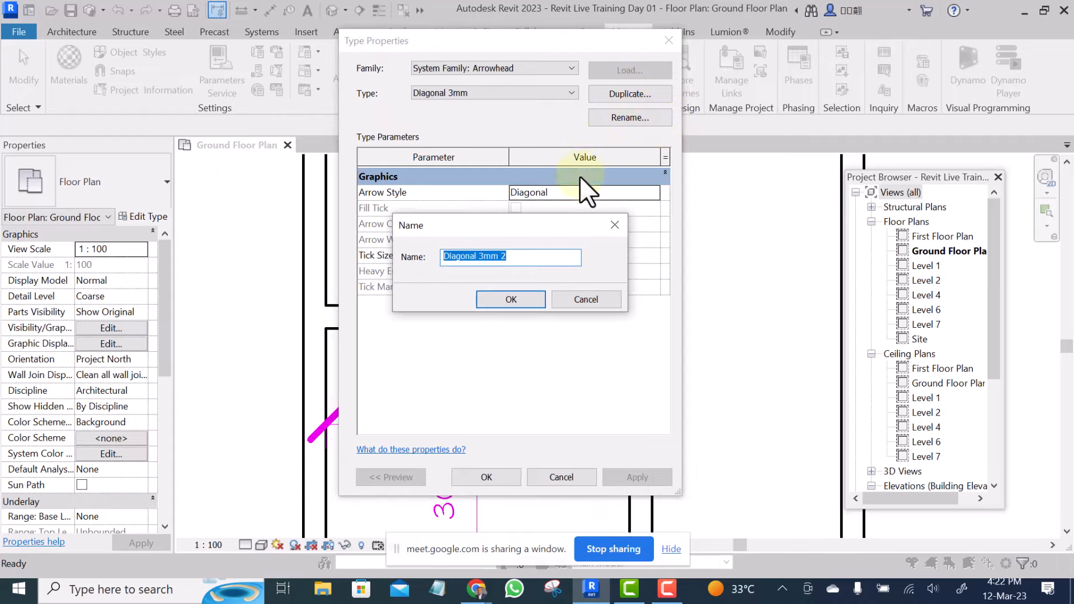
{"action": "left_click", "coordinate": [518, 258]}
{"action": "left_click_drag", "start_coordinate": [518, 259], "coordinate": [483, 258]}
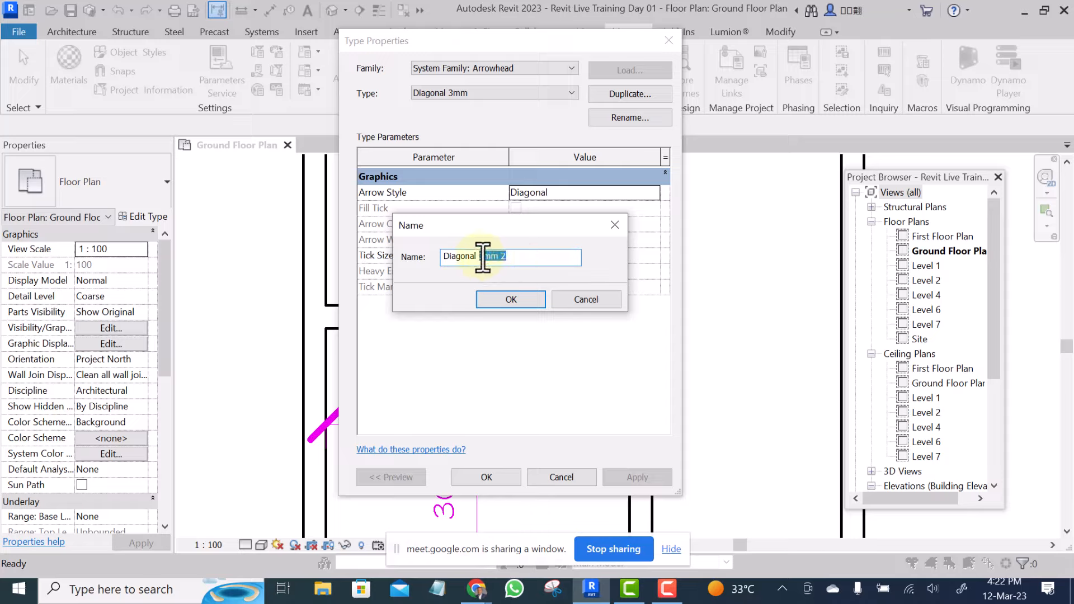
{"action": "key", "text": "BackSpace"}
{"action": "type", "text": "3mm"}
{"action": "left_click", "coordinate": [503, 298]}
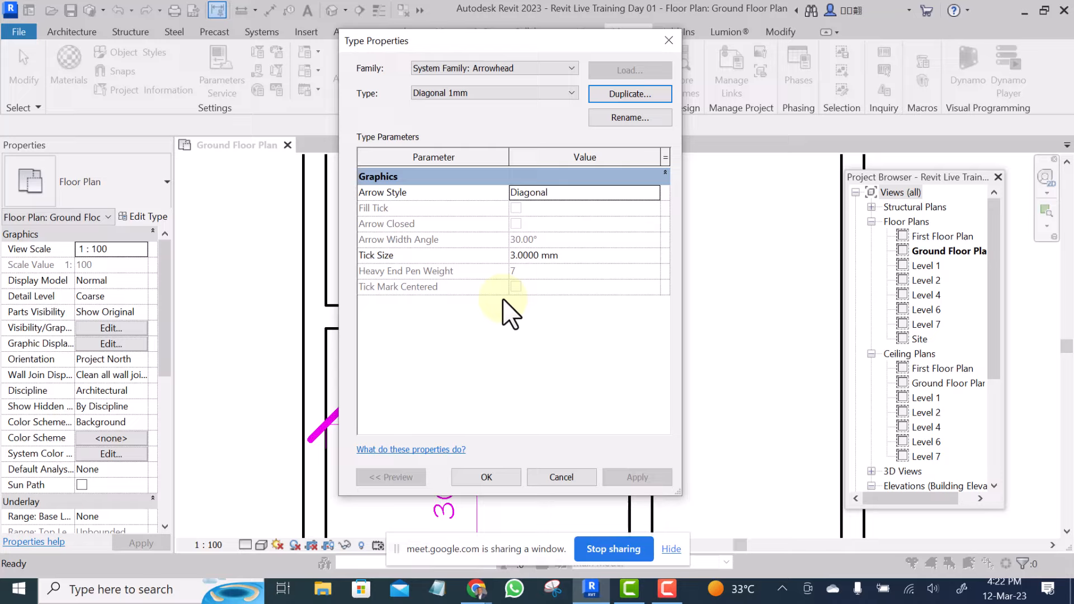
Set the Tick Size of the Diagonal 1mm arrowhead to 1 mm and apply it.
{"action": "left_click", "coordinate": [515, 257]}
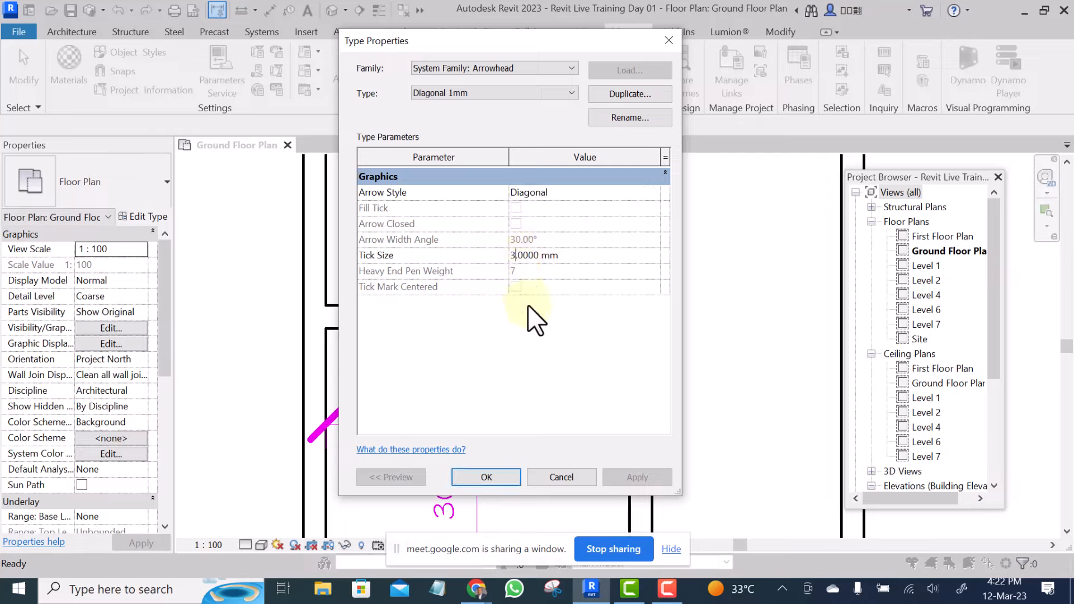
{"action": "key", "text": "BackSpace"}
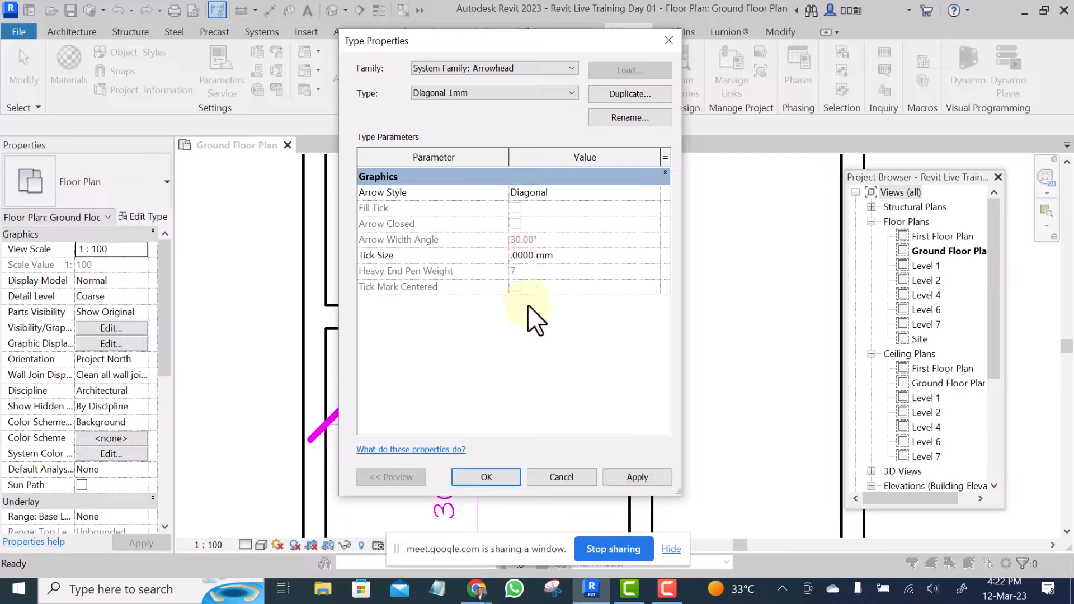
{"action": "type", "text": "1"}
{"action": "left_click", "coordinate": [637, 477]}
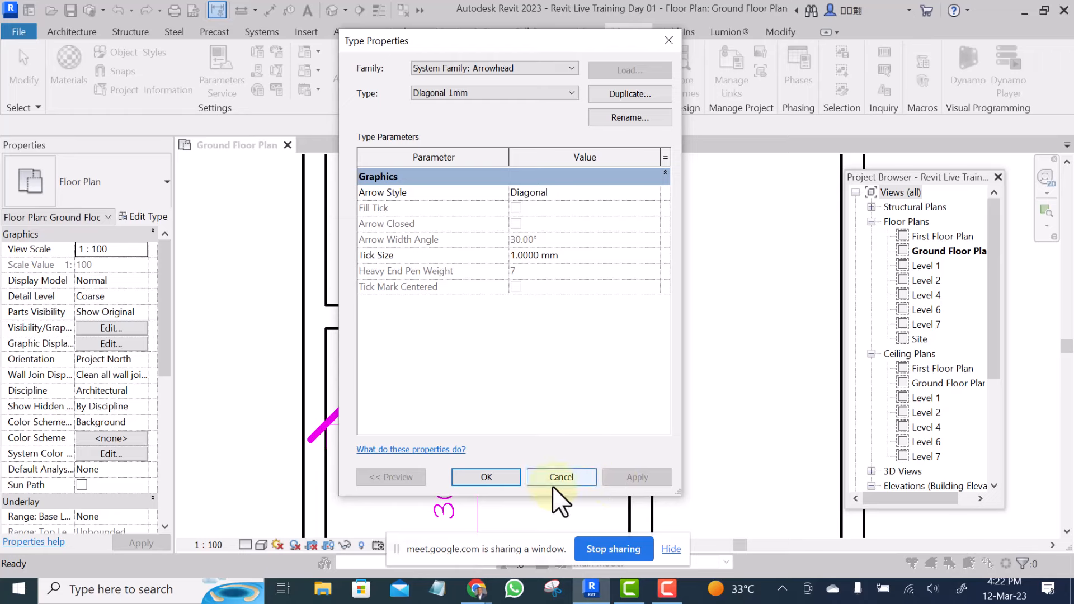
{"action": "left_click", "coordinate": [492, 476]}
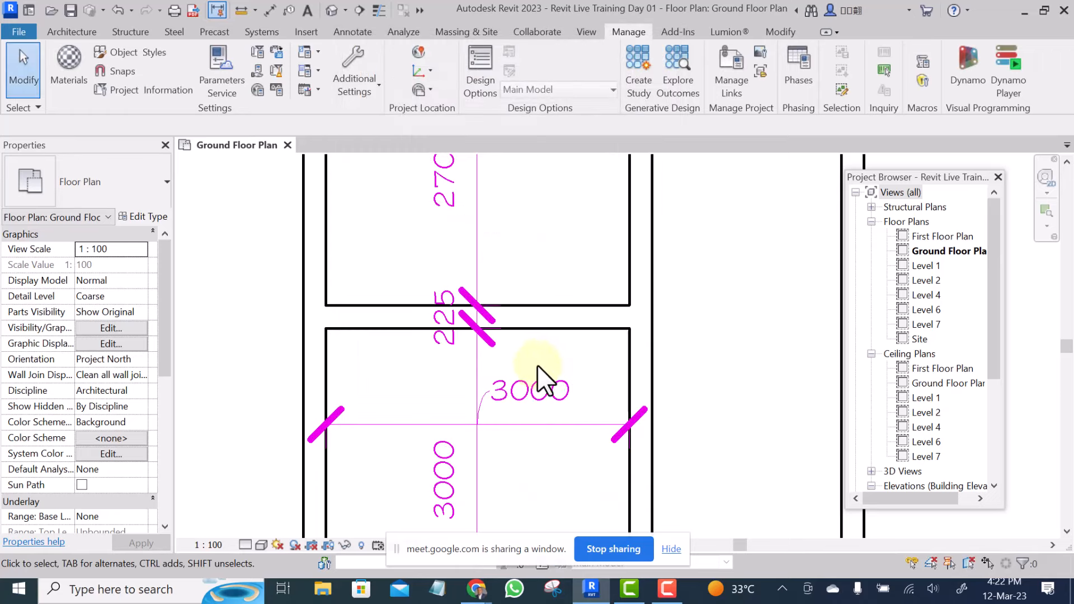
Examine the size of the tick marks on the Room dim dimensions in the two stacked rooms.
{"action": "scroll", "coordinate": [537, 366], "scroll_direction": "down", "scroll_amount": 2}
{"action": "scroll", "coordinate": [535, 368], "scroll_direction": "down", "scroll_amount": 4}
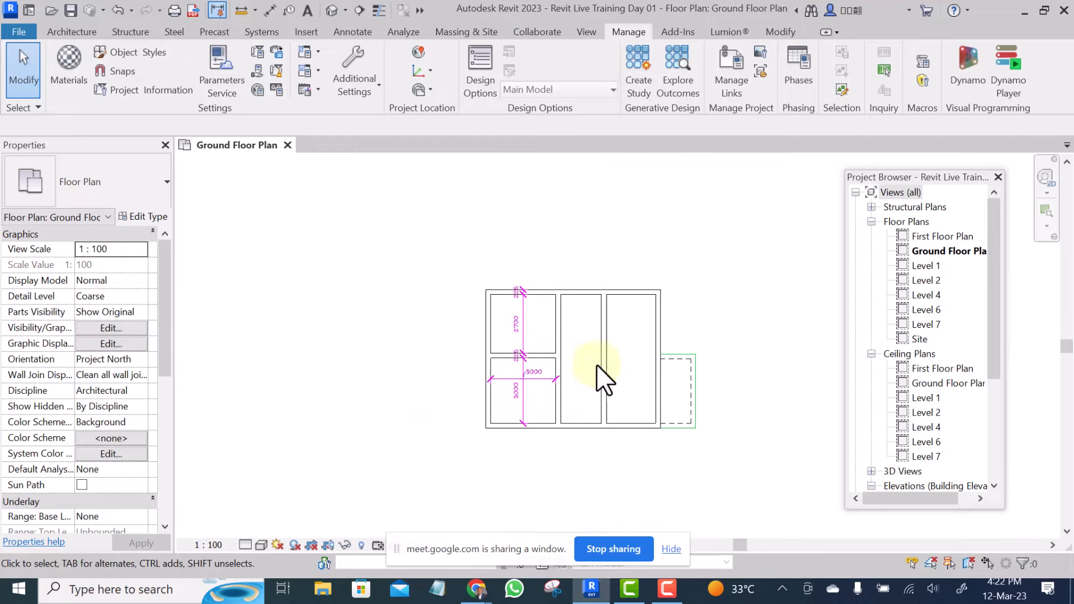
{"action": "left_click", "coordinate": [704, 309]}
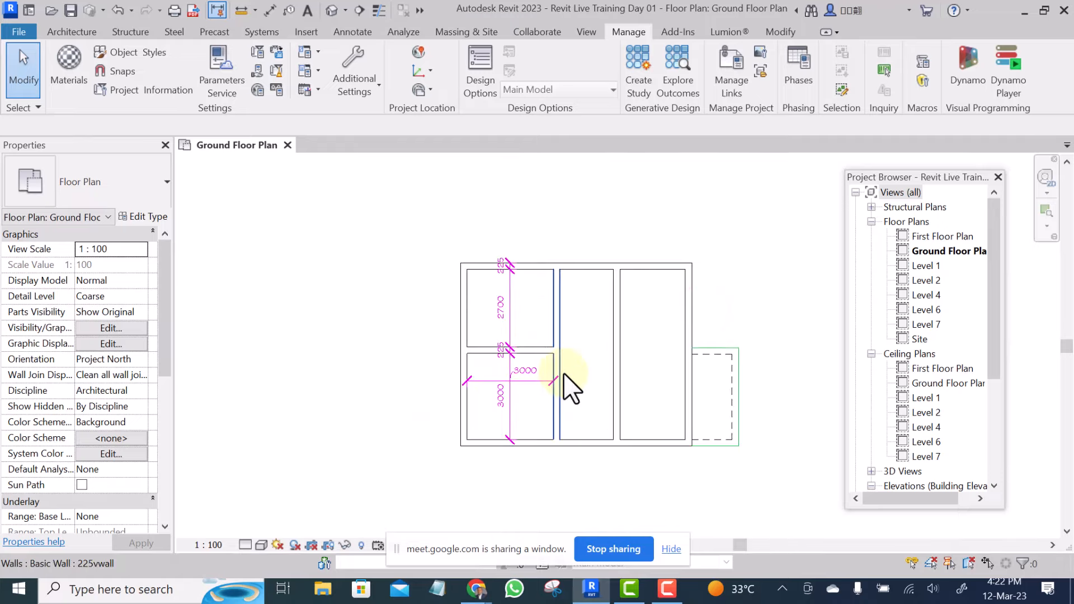
{"action": "scroll", "coordinate": [563, 374], "scroll_direction": "up", "scroll_amount": 5}
{"action": "scroll", "coordinate": [534, 394], "scroll_direction": "down", "scroll_amount": 5}
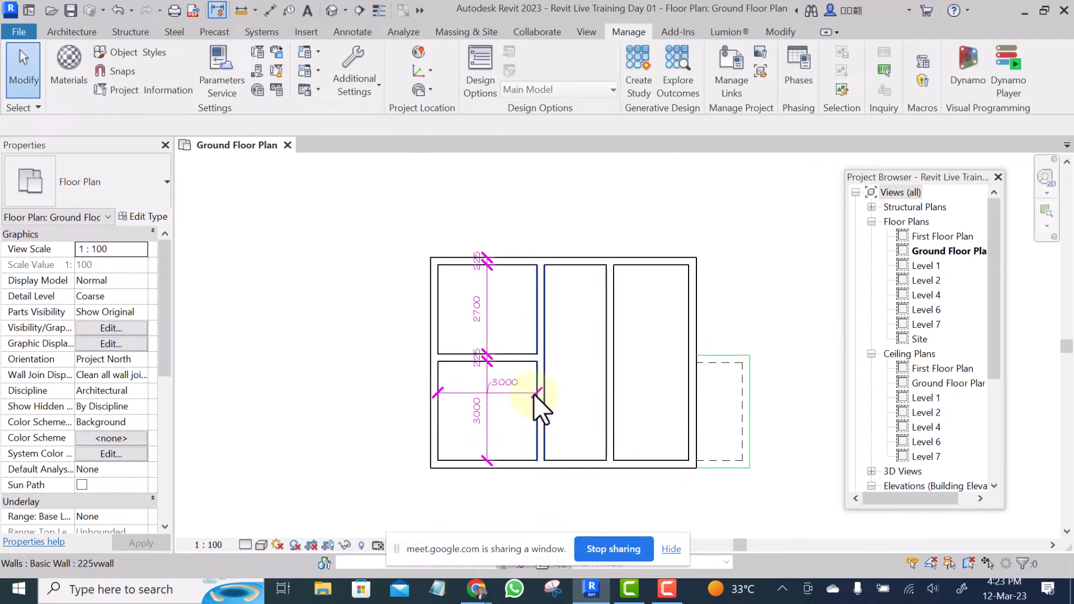
{"action": "scroll", "coordinate": [499, 339], "scroll_direction": "up", "scroll_amount": 4}
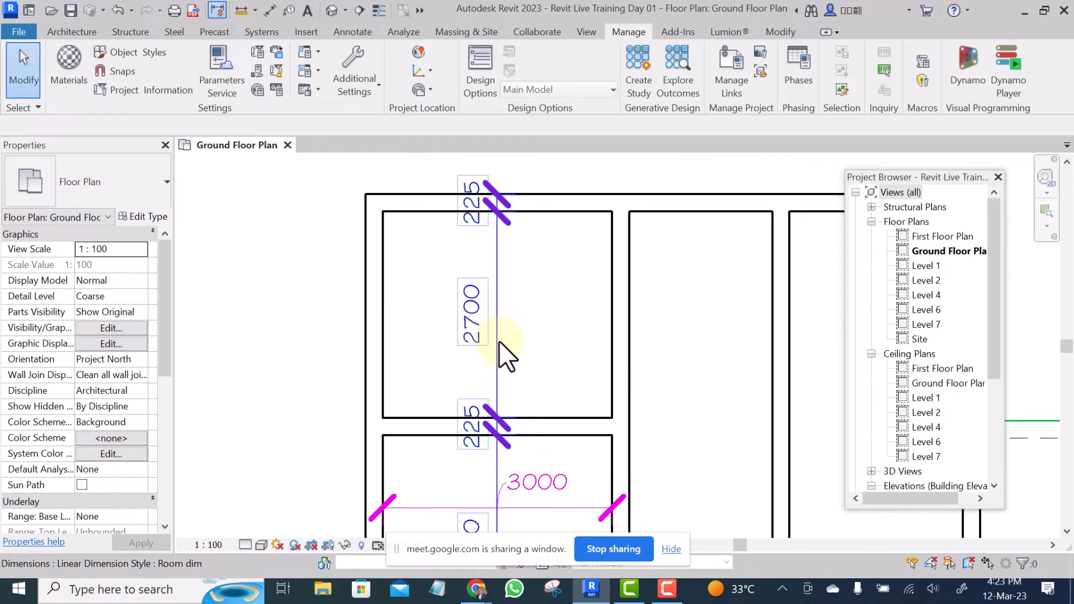
{"action": "scroll", "coordinate": [500, 342], "scroll_direction": "down", "scroll_amount": 3}
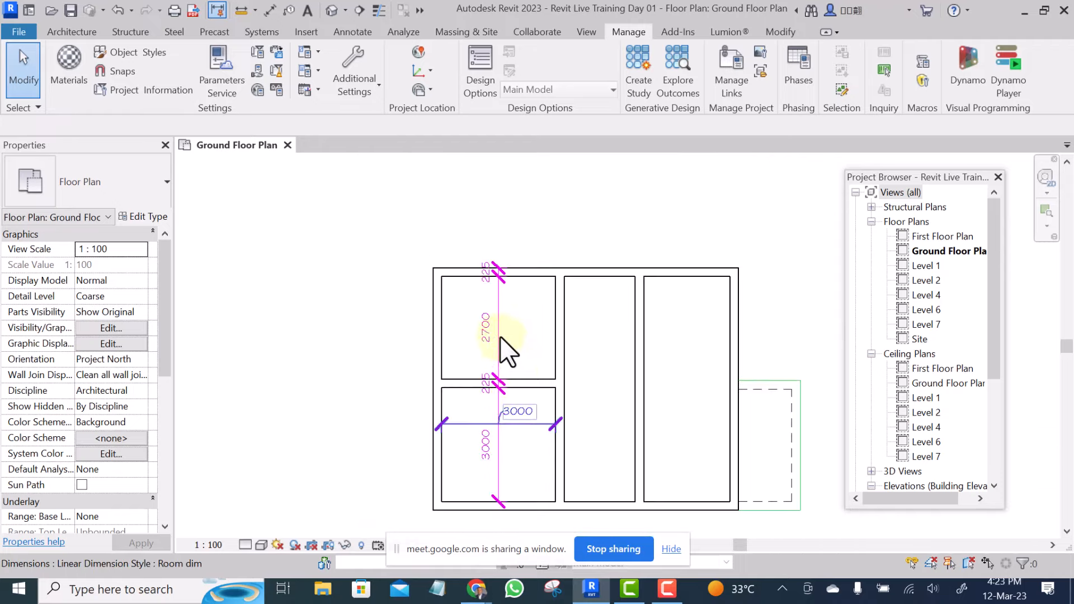
Set the Tick Mark of the vertical dimension string's Room dim type to Diagonal 1mm and apply it.
{"action": "left_click", "coordinate": [501, 352]}
{"action": "scroll", "coordinate": [499, 358], "scroll_direction": "up", "scroll_amount": 2}
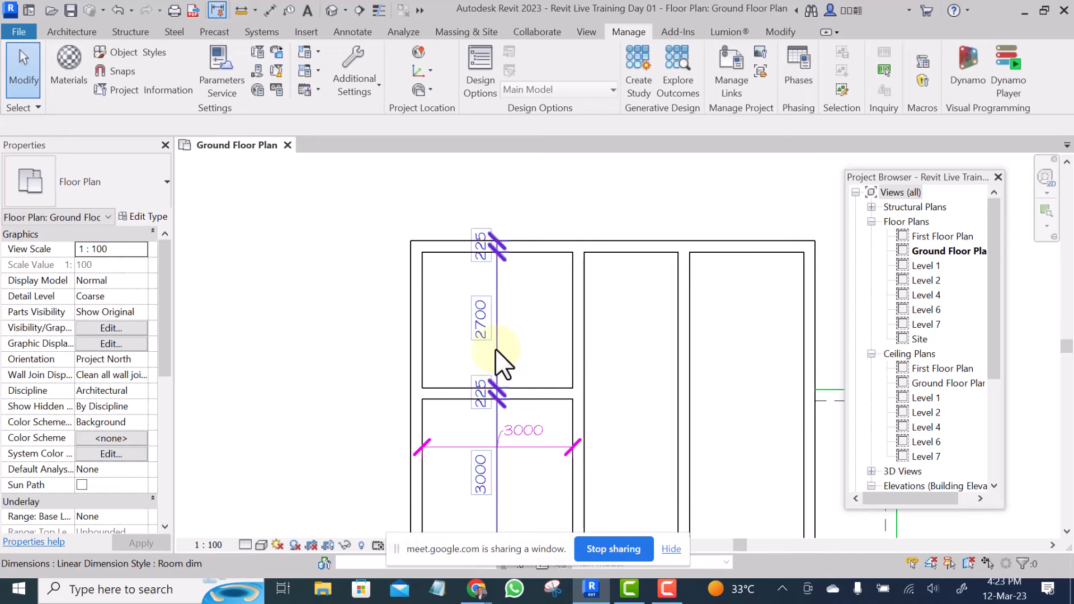
{"action": "left_click", "coordinate": [495, 348]}
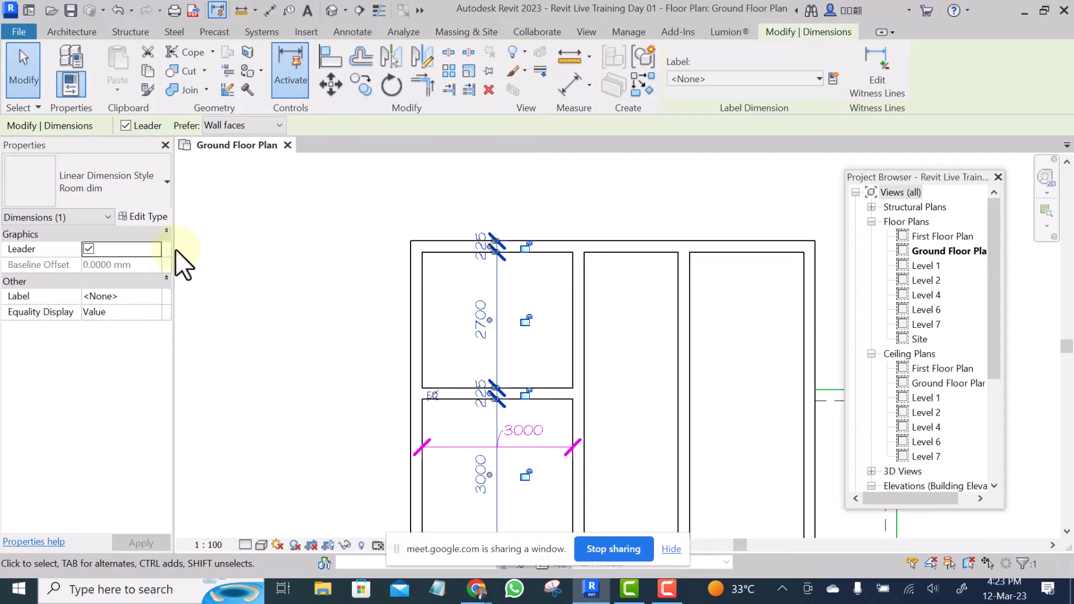
{"action": "left_click", "coordinate": [147, 218]}
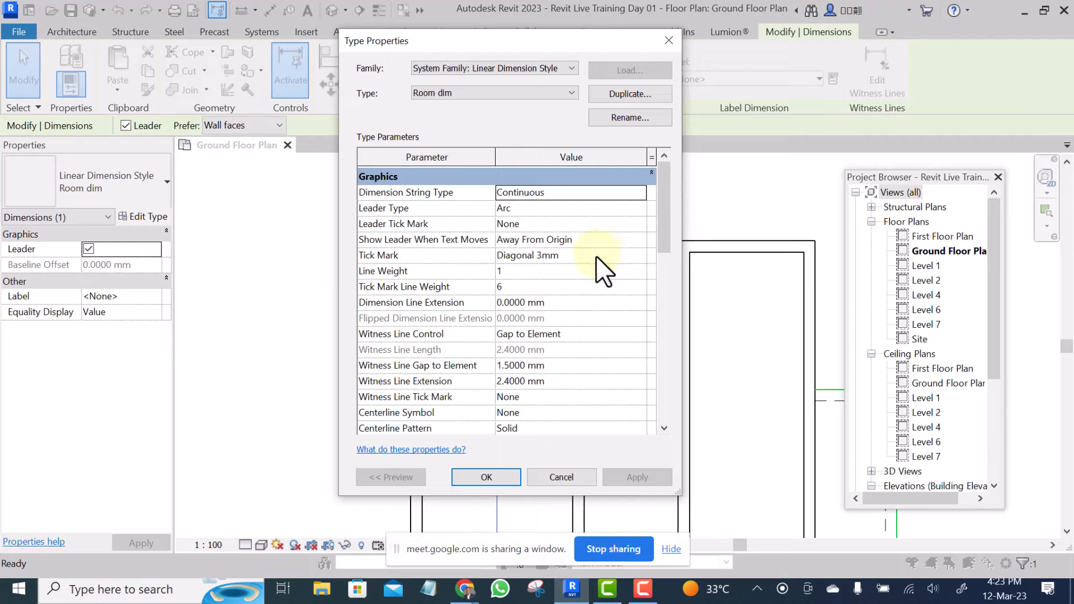
{"action": "left_click", "coordinate": [639, 255]}
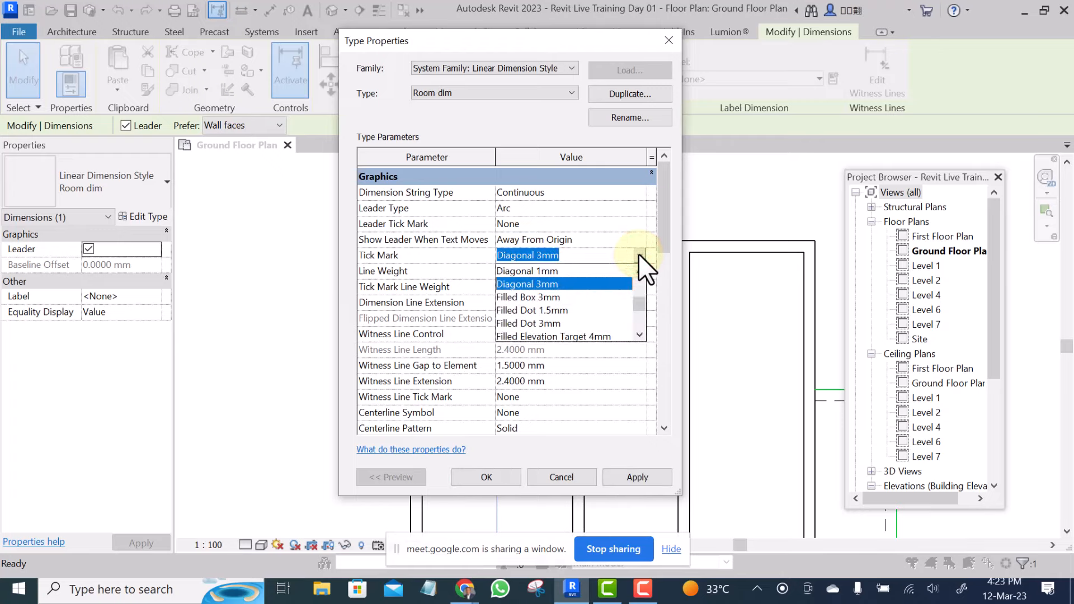
{"action": "left_click", "coordinate": [639, 300]}
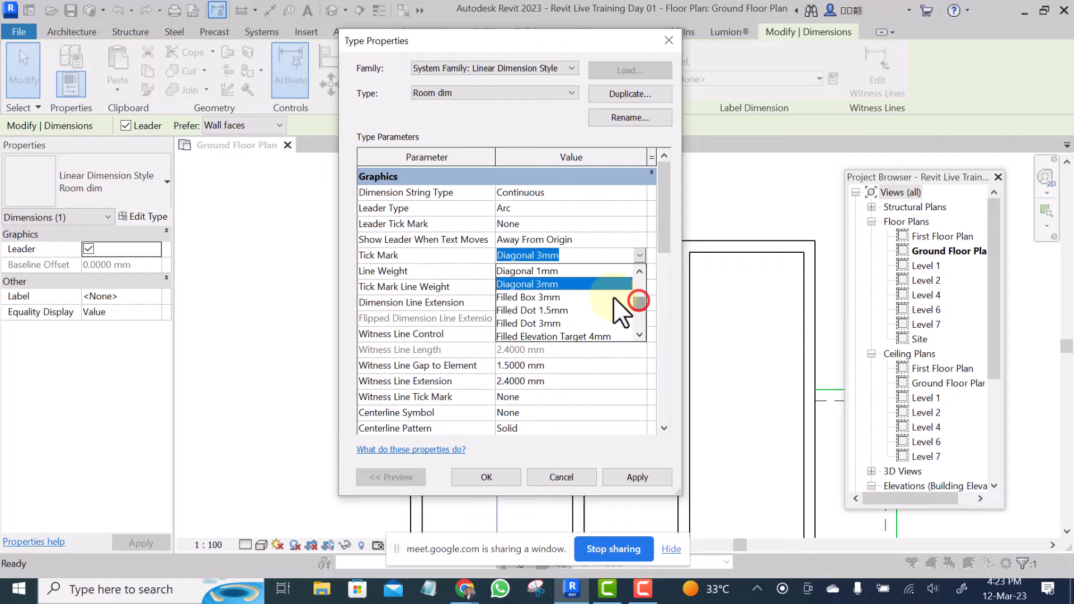
{"action": "left_click", "coordinate": [550, 271]}
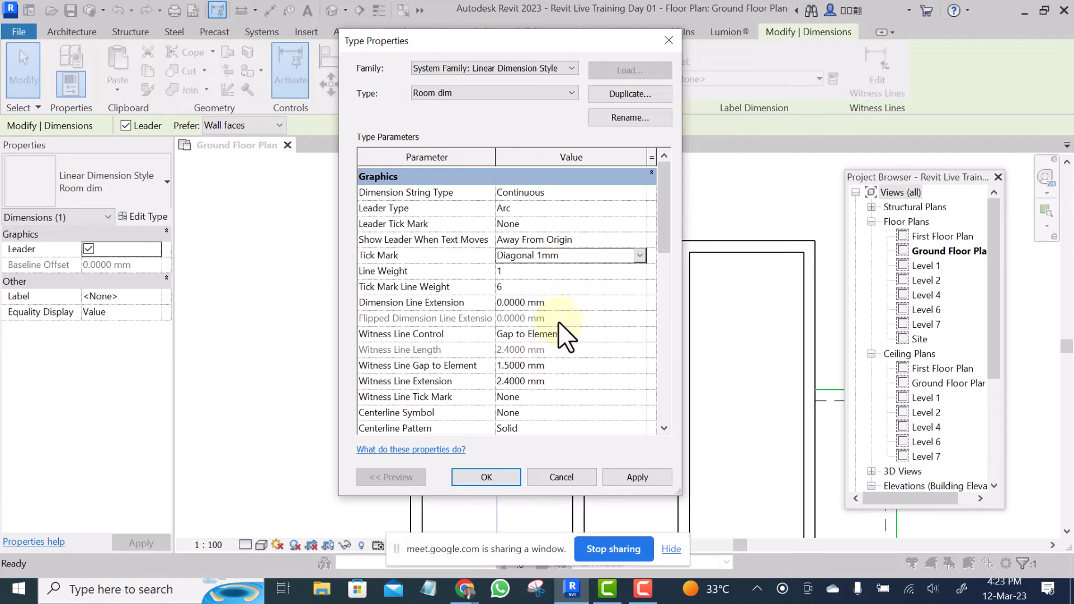
{"action": "left_click", "coordinate": [624, 477]}
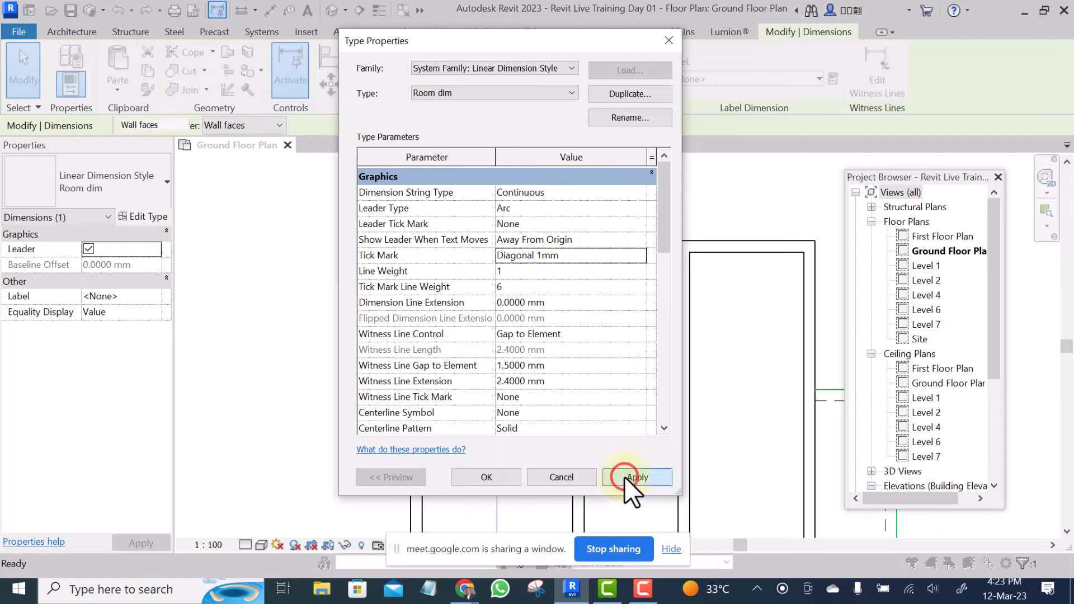
{"action": "left_click", "coordinate": [495, 476]}
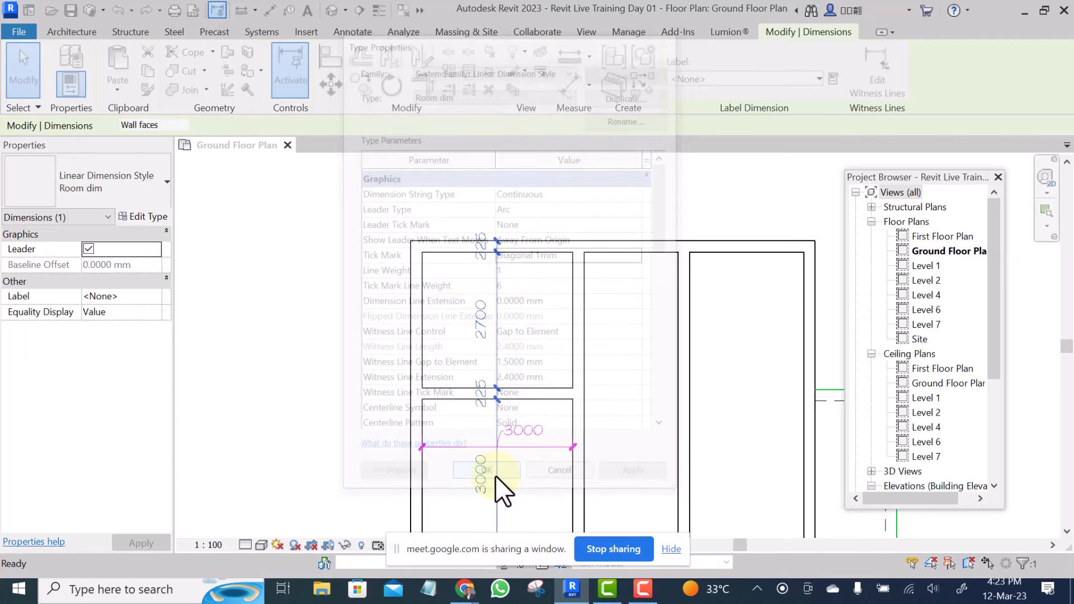
Examine how the Diagonal 1mm tick marks look on the horizontal and vertical room dimensions, near and far.
{"action": "left_click", "coordinate": [318, 313]}
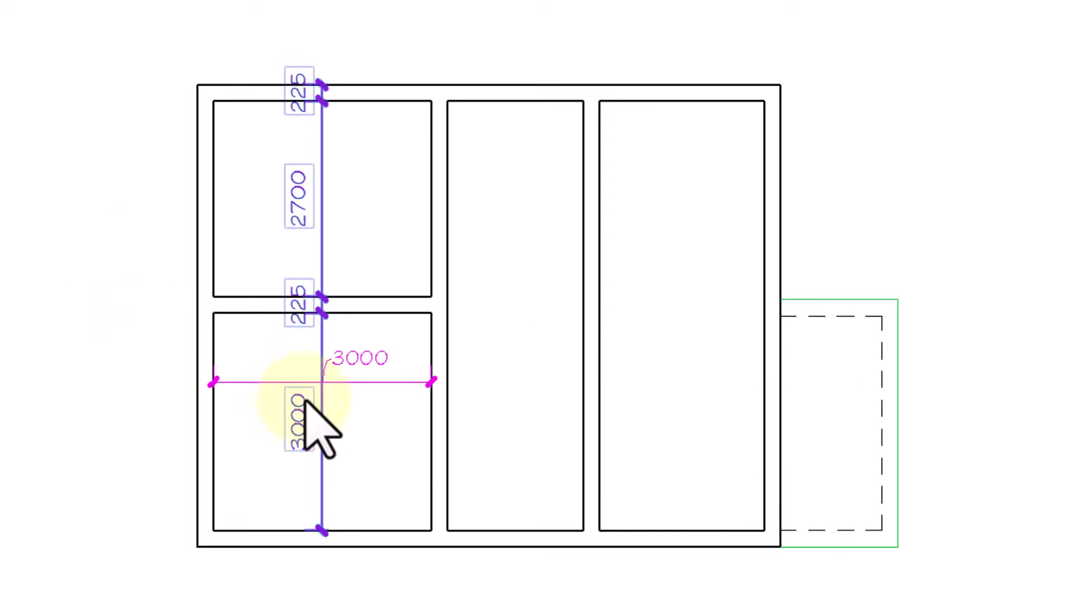
{"action": "scroll", "coordinate": [329, 400], "scroll_direction": "up", "scroll_amount": 3}
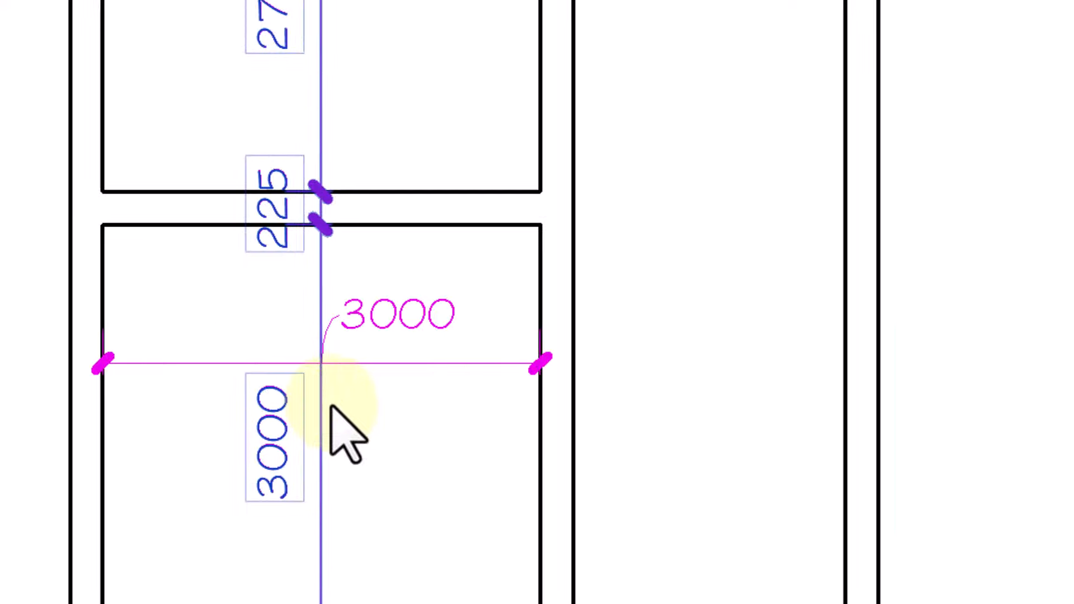
{"action": "scroll", "coordinate": [322, 362], "scroll_direction": "up", "scroll_amount": 3}
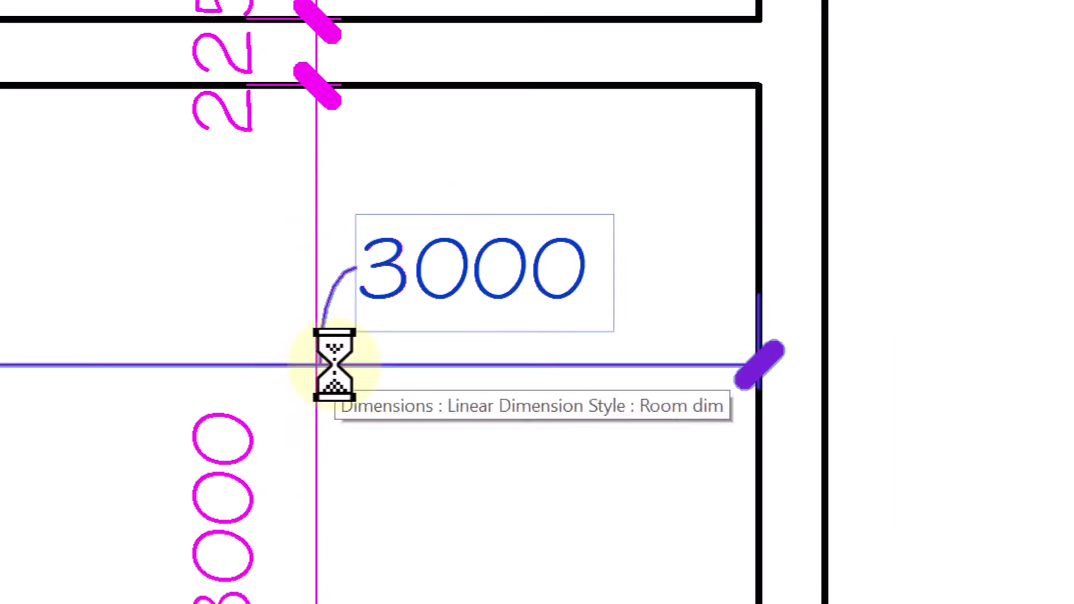
{"action": "scroll", "coordinate": [831, 285], "scroll_direction": "down", "scroll_amount": 2}
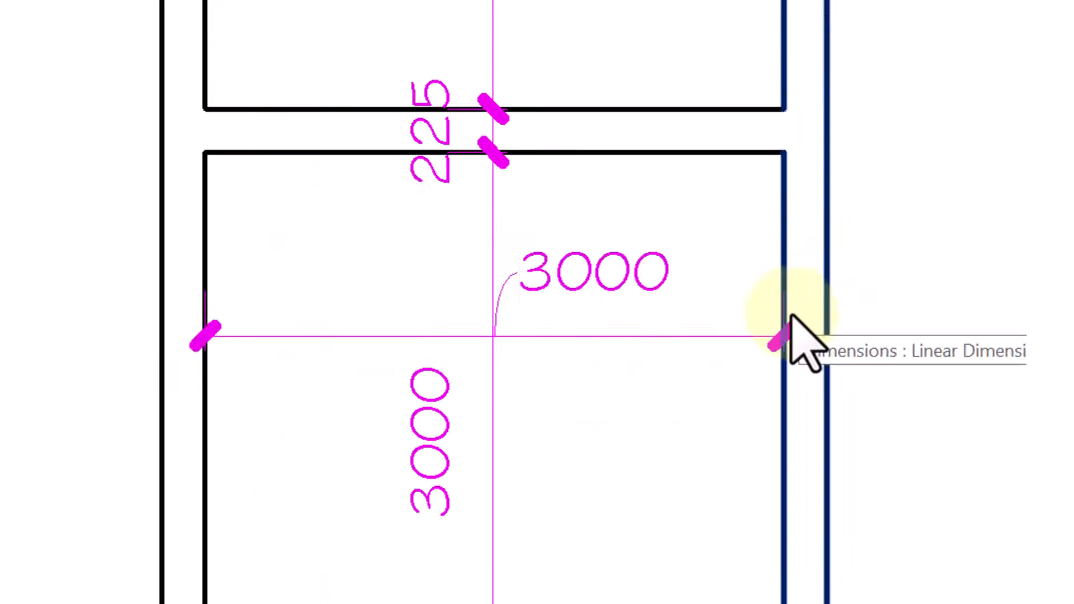
{"action": "scroll", "coordinate": [336, 319], "scroll_direction": "down", "scroll_amount": 4}
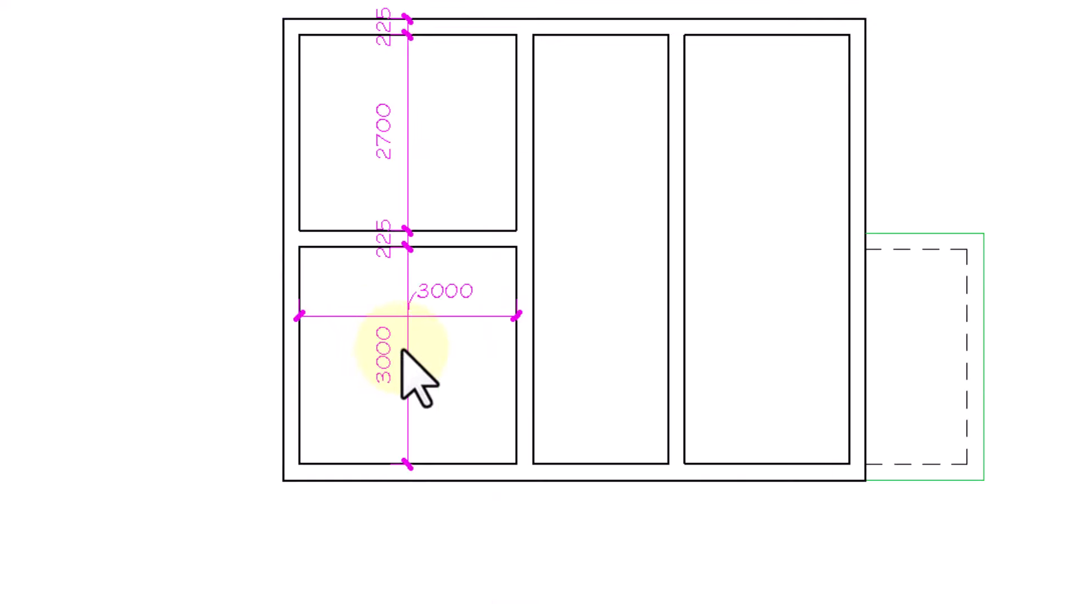
{"action": "scroll", "coordinate": [398, 351], "scroll_direction": "up", "scroll_amount": 3}
{"action": "scroll", "coordinate": [414, 341], "scroll_direction": "up", "scroll_amount": 2}
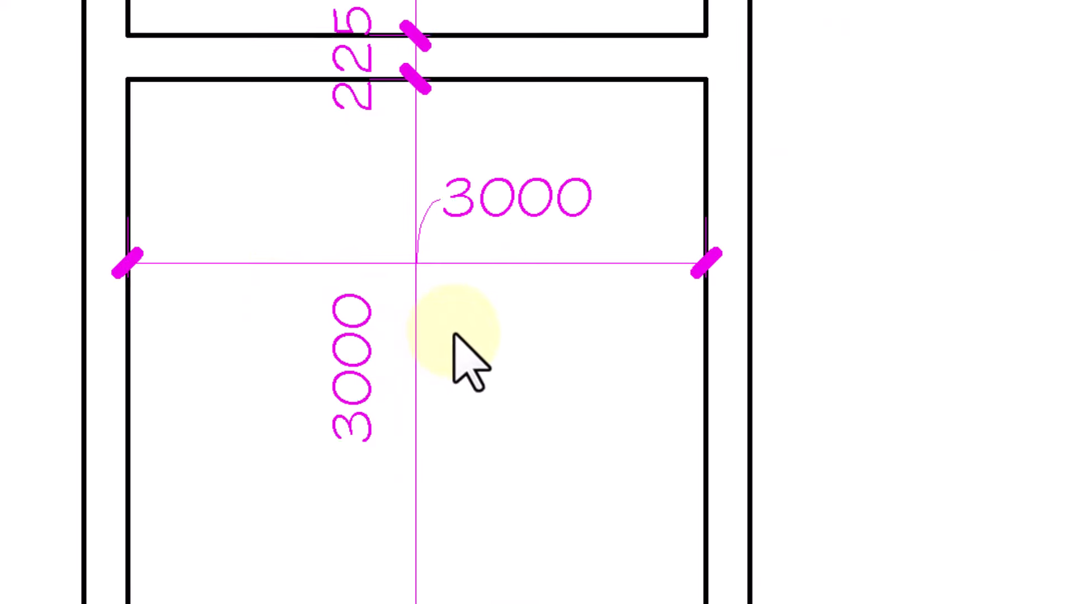
{"action": "scroll", "coordinate": [448, 341], "scroll_direction": "down", "scroll_amount": 2}
{"action": "scroll", "coordinate": [448, 324], "scroll_direction": "down", "scroll_amount": 1}
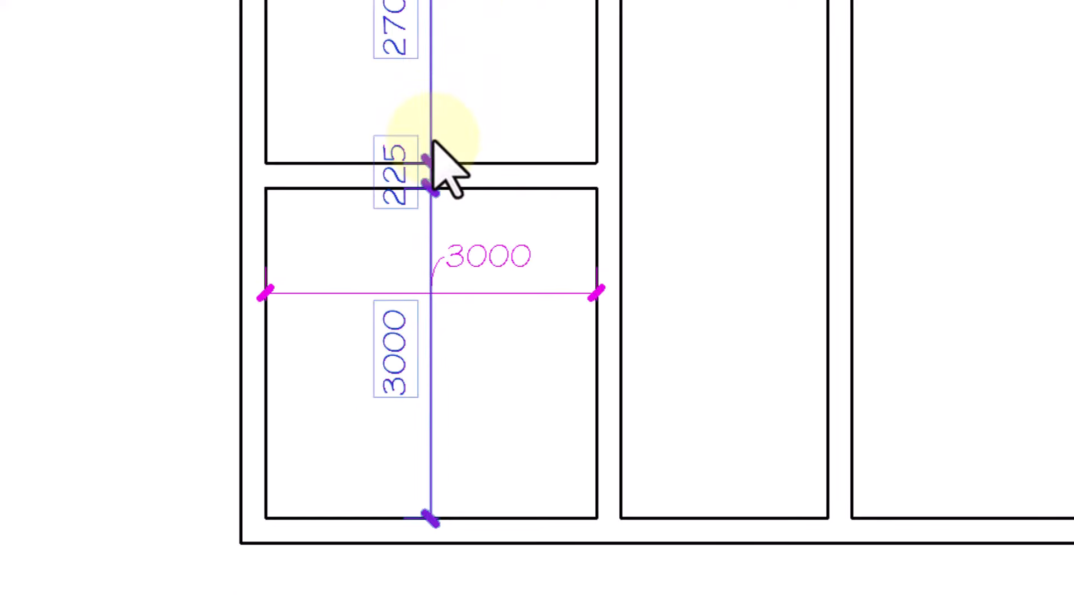
{"action": "scroll", "coordinate": [432, 144], "scroll_direction": "up", "scroll_amount": 3}
{"action": "scroll", "coordinate": [434, 126], "scroll_direction": "up", "scroll_amount": 1}
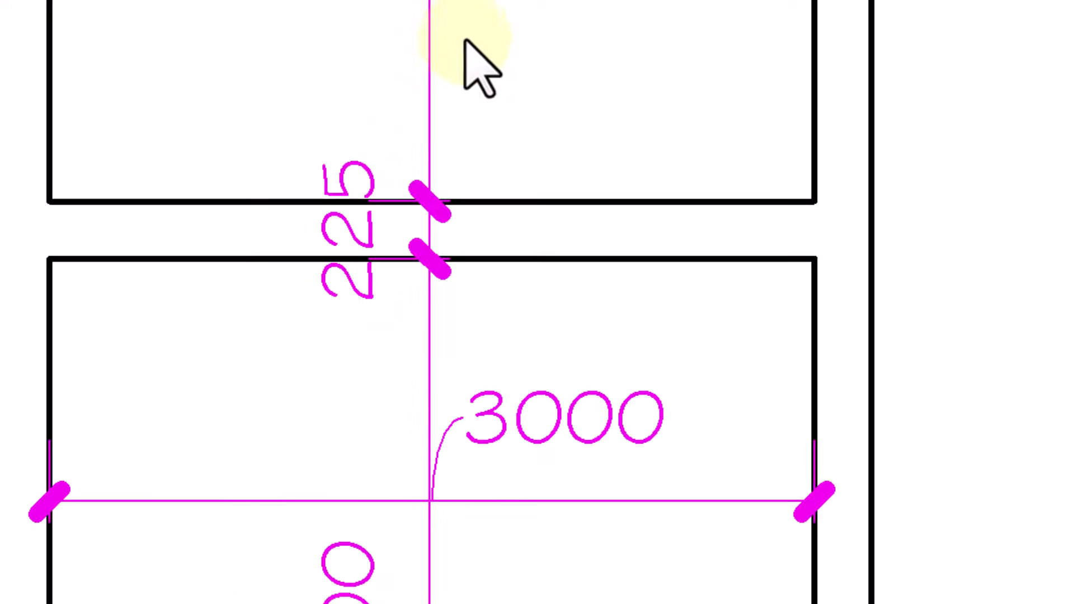
{"action": "left_click", "coordinate": [430, 60]}
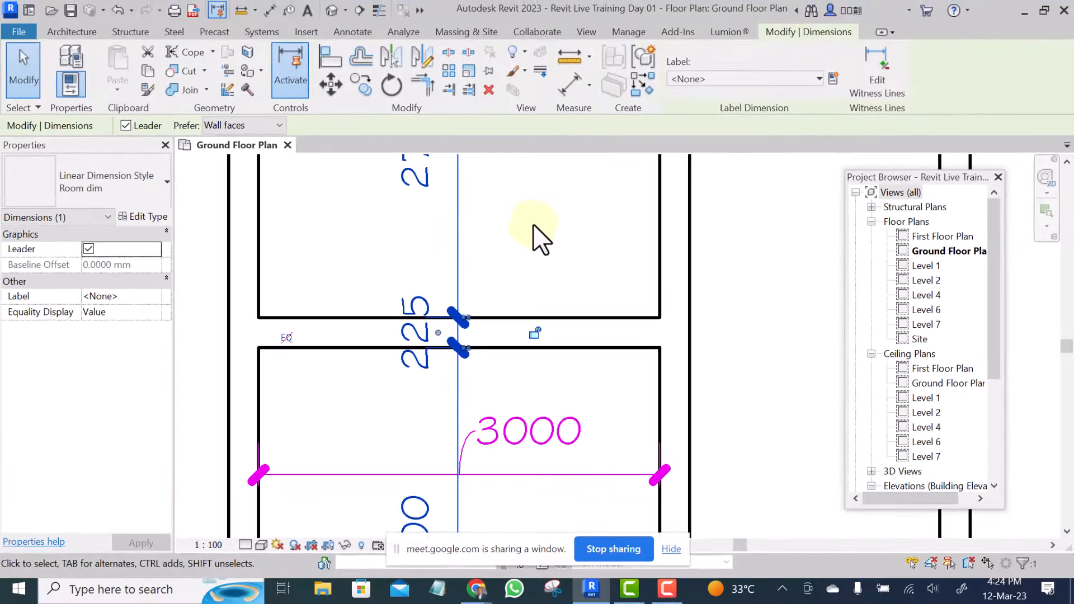
{"action": "left_click", "coordinate": [533, 225]}
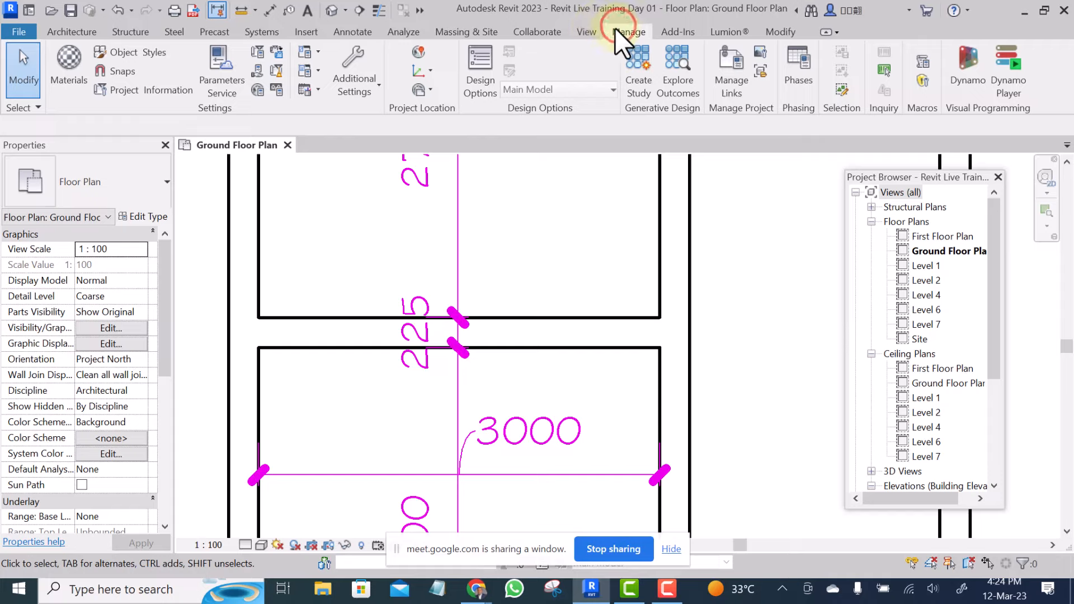
Open the annotation arrowhead type properties and select the Diagonal 1mm type.
{"action": "left_click", "coordinate": [361, 80]}
{"action": "left_click", "coordinate": [361, 82]}
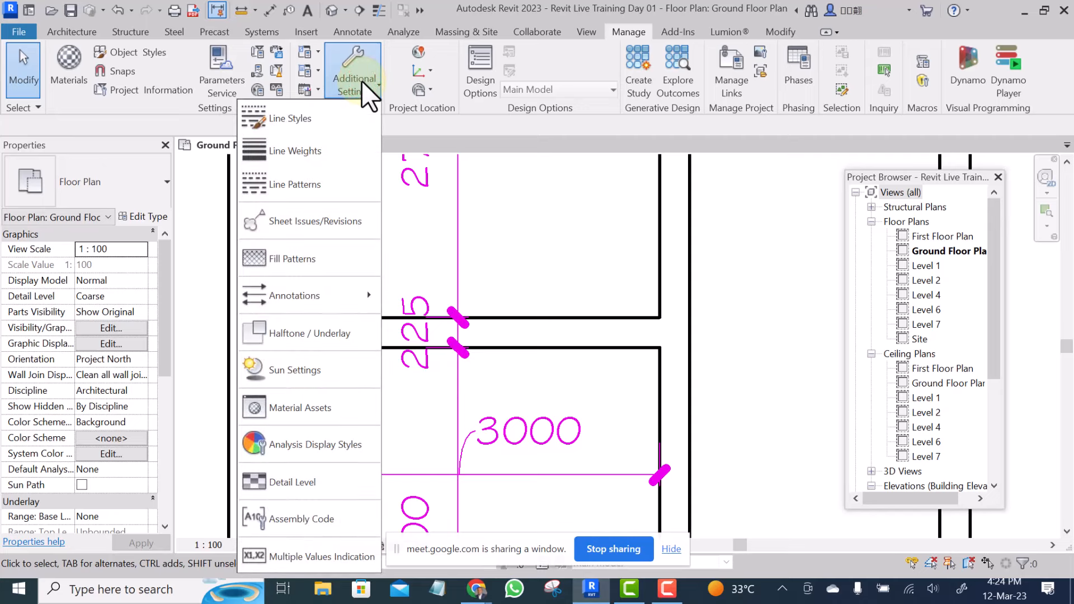
{"action": "left_click", "coordinate": [336, 291]}
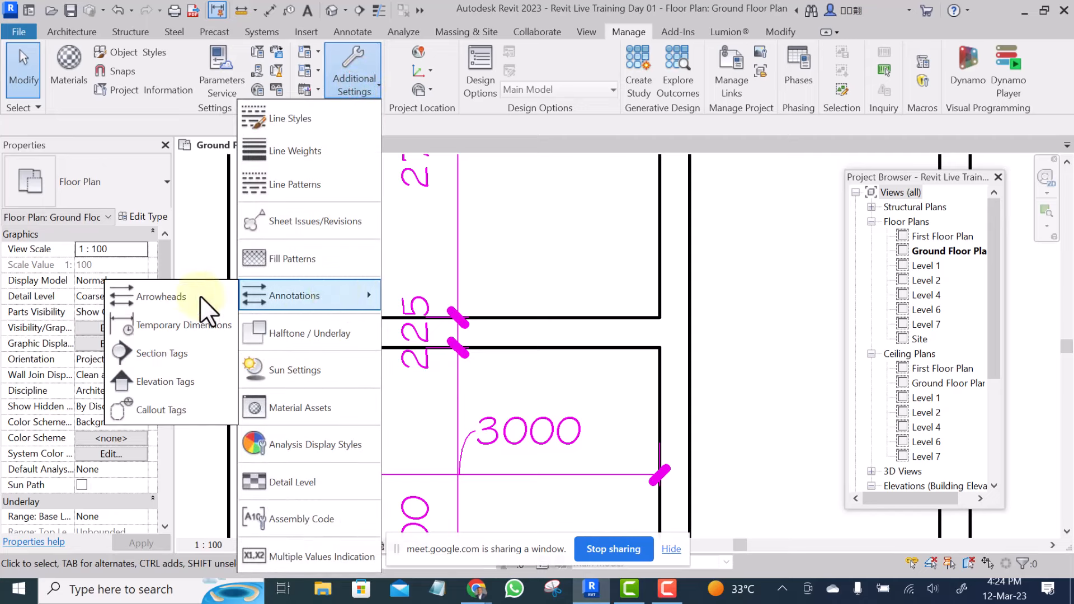
{"action": "left_click", "coordinate": [156, 296]}
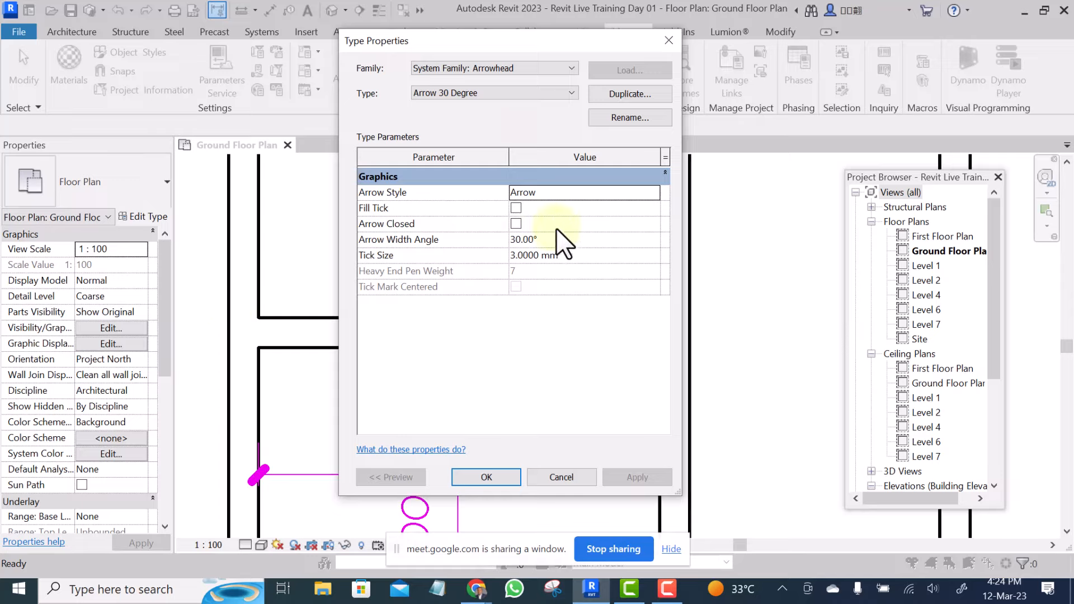
{"action": "left_click", "coordinate": [533, 93]}
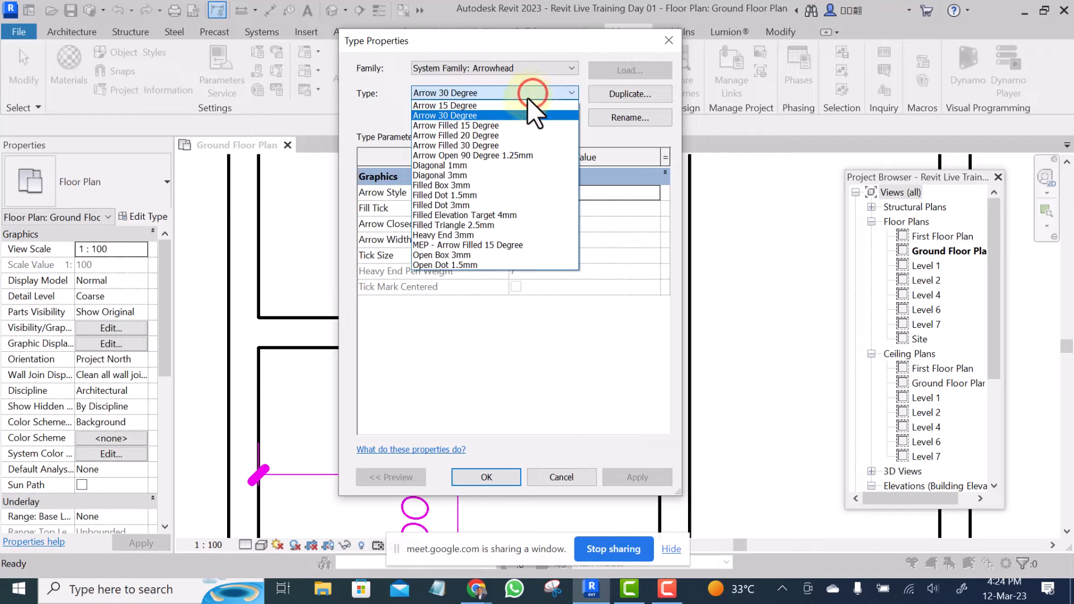
{"action": "left_click", "coordinate": [466, 166]}
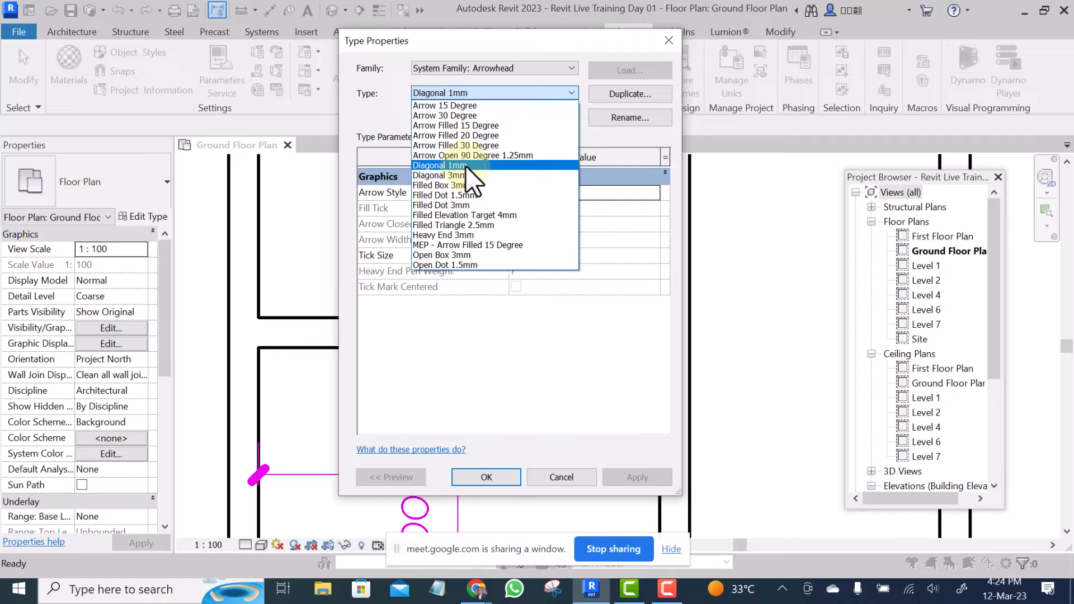
Duplicate the Diagonal 1mm arrowhead type under the name Diagonal 2mm.
{"action": "left_click", "coordinate": [620, 92]}
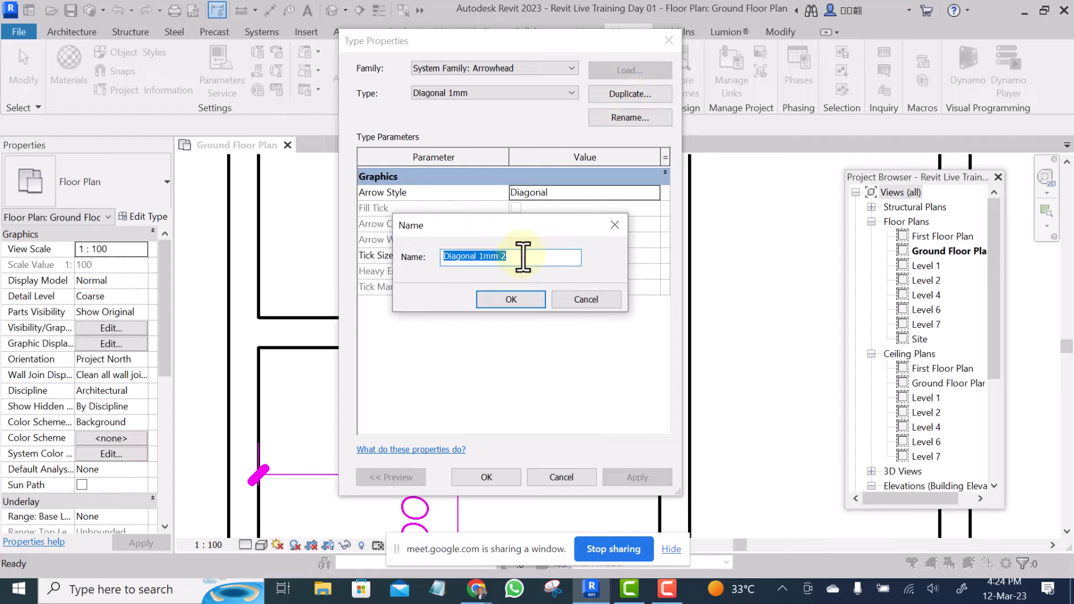
{"action": "left_click", "coordinate": [484, 256]}
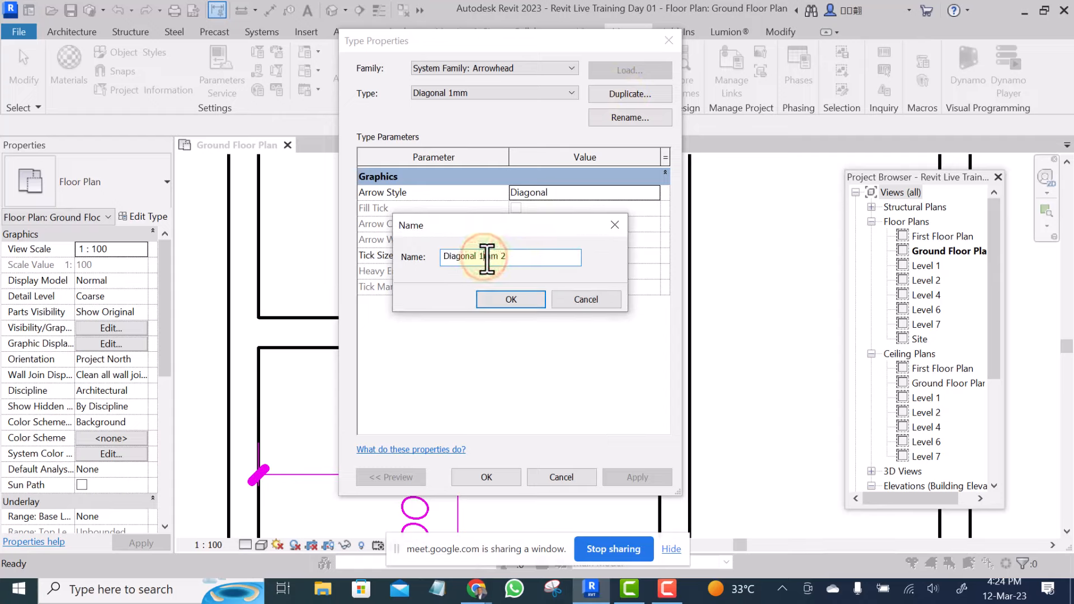
{"action": "key", "text": "BackSpace"}
{"action": "type", "text": "2"}
{"action": "left_click", "coordinate": [510, 257]}
{"action": "key", "text": "BackSpace"}
{"action": "key", "text": "BackSpace"}
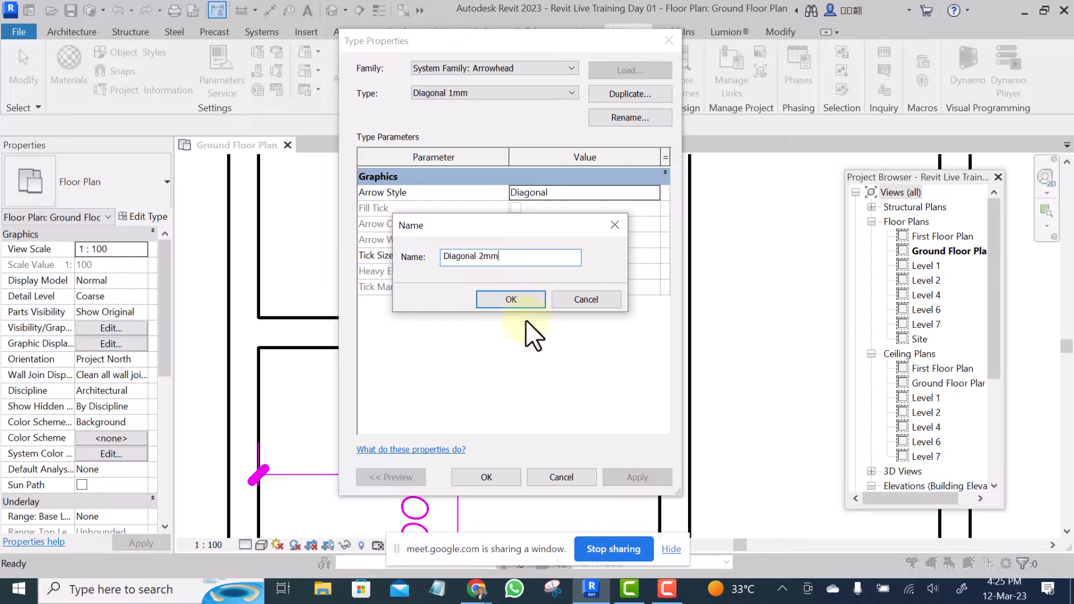
{"action": "left_click", "coordinate": [511, 299]}
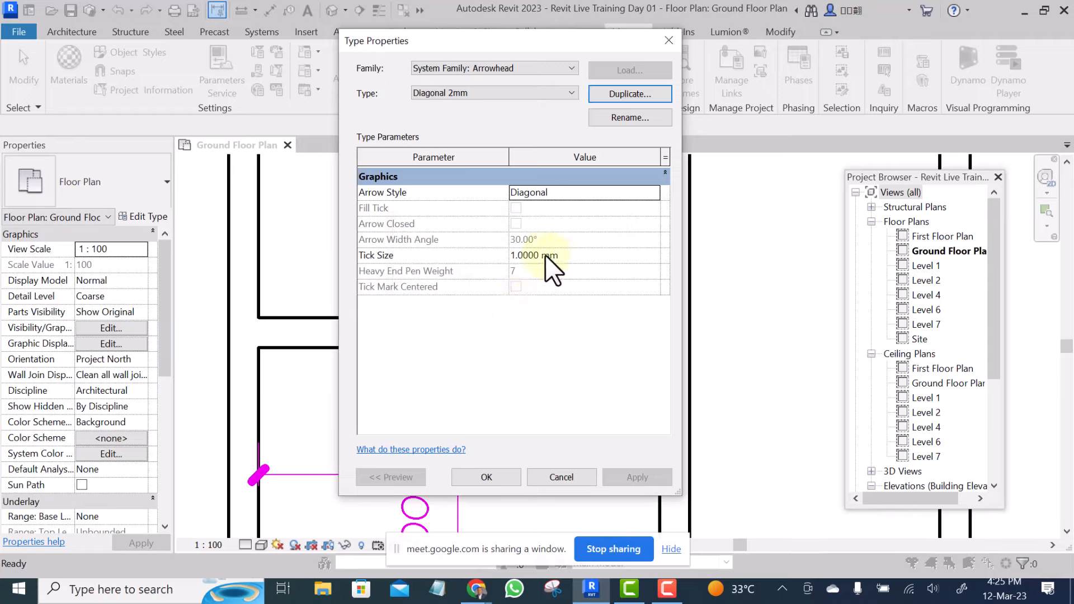
Set the Tick Size of the Diagonal 2mm arrowhead to 2 mm and apply it.
{"action": "left_click", "coordinate": [515, 257]}
{"action": "left_click_drag", "start_coordinate": [515, 256], "coordinate": [505, 256]}
{"action": "type", "text": "2"}
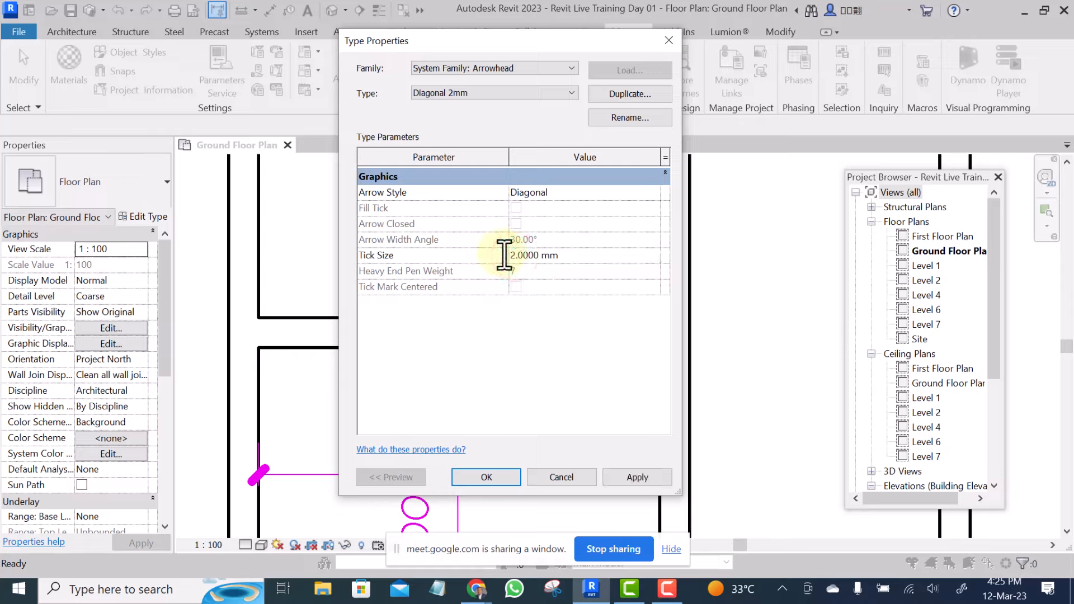
{"action": "left_click", "coordinate": [628, 475]}
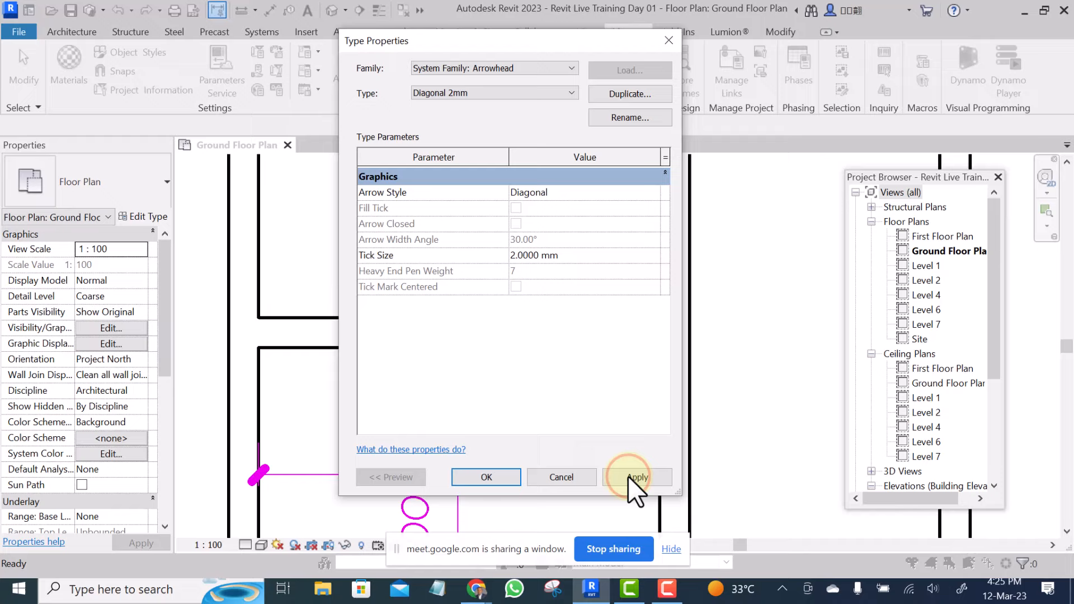
{"action": "left_click", "coordinate": [486, 478]}
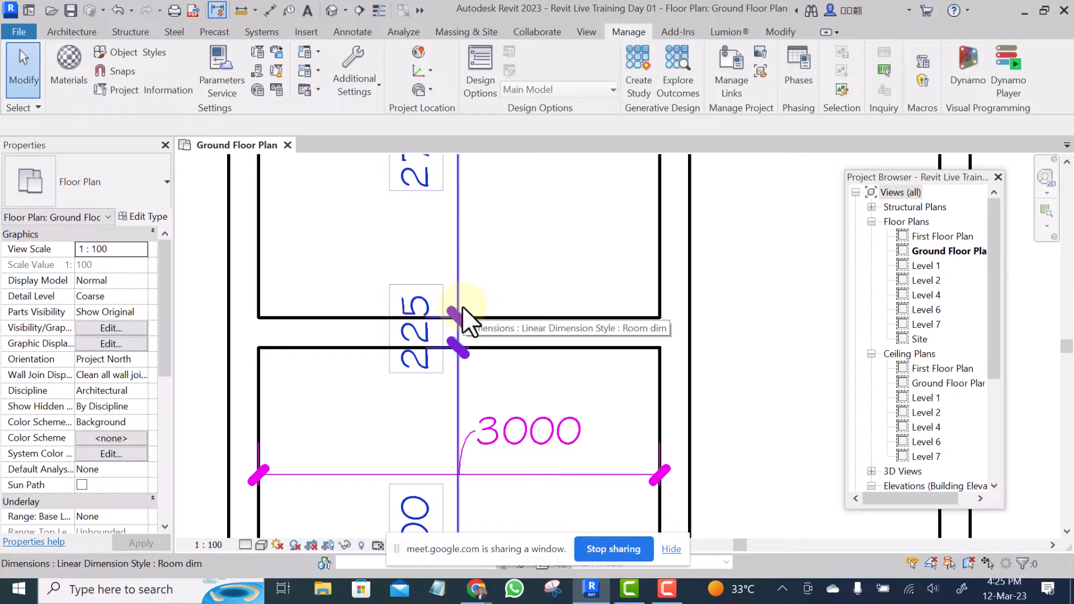
Set the Tick Mark of the Room dim dimension type to Diagonal 2mm.
{"action": "left_click", "coordinate": [455, 237]}
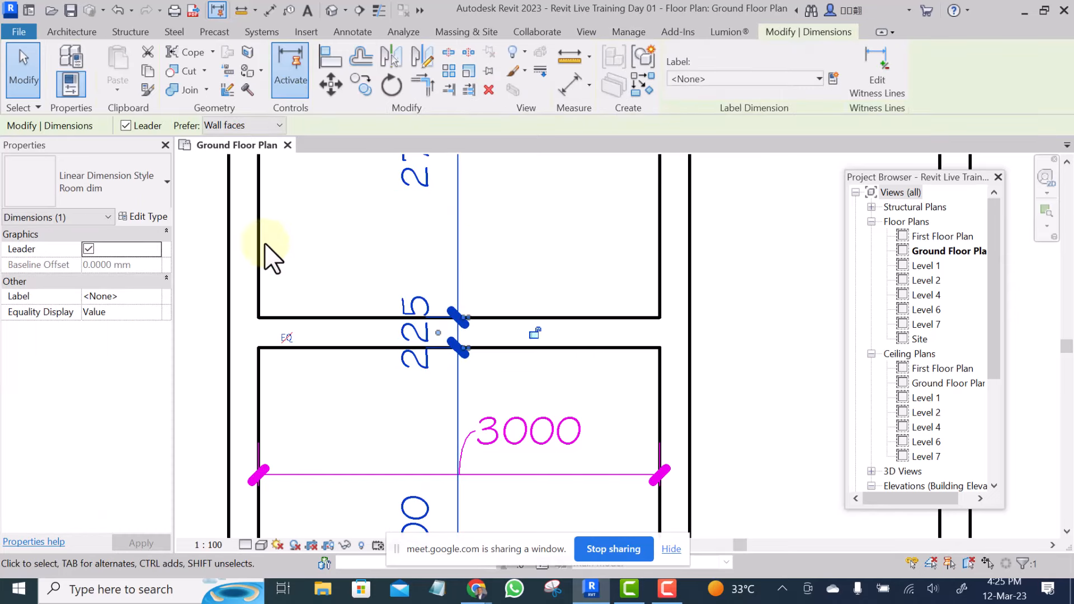
{"action": "left_click", "coordinate": [135, 216]}
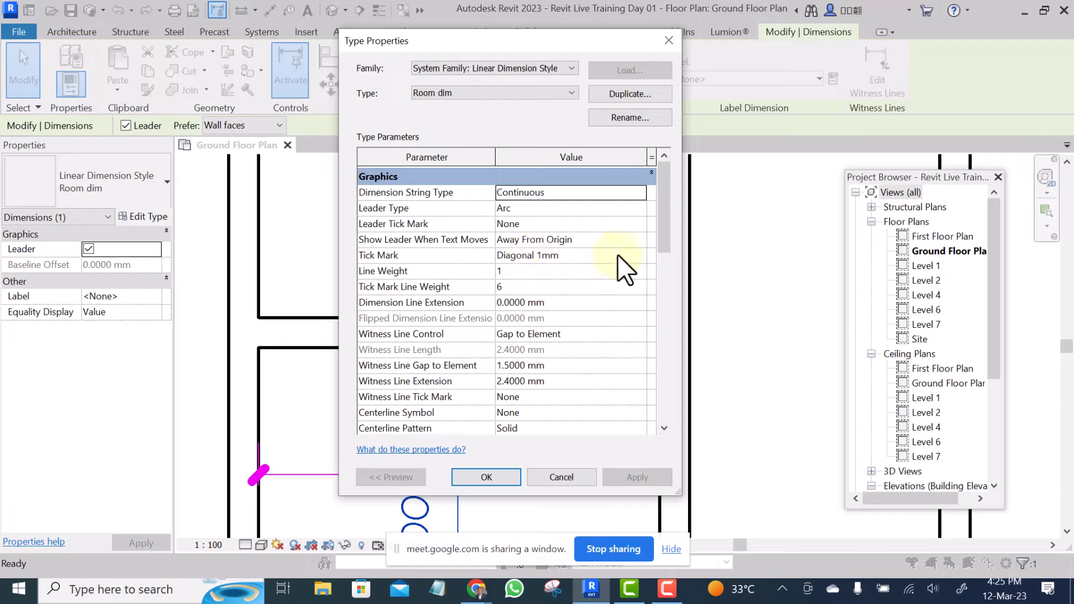
{"action": "left_click", "coordinate": [641, 254]}
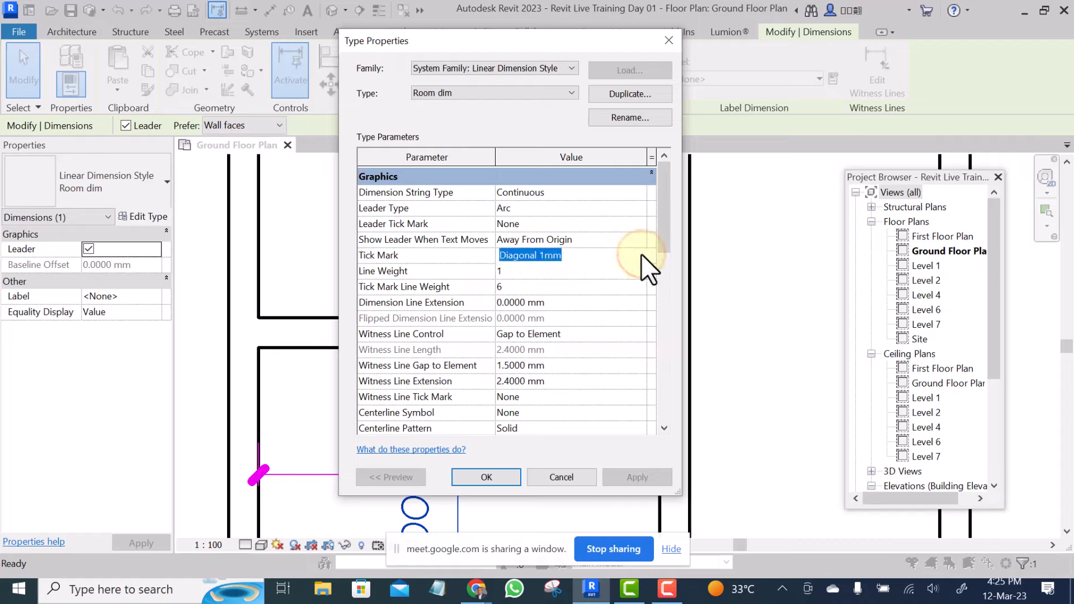
{"action": "left_click", "coordinate": [641, 254]}
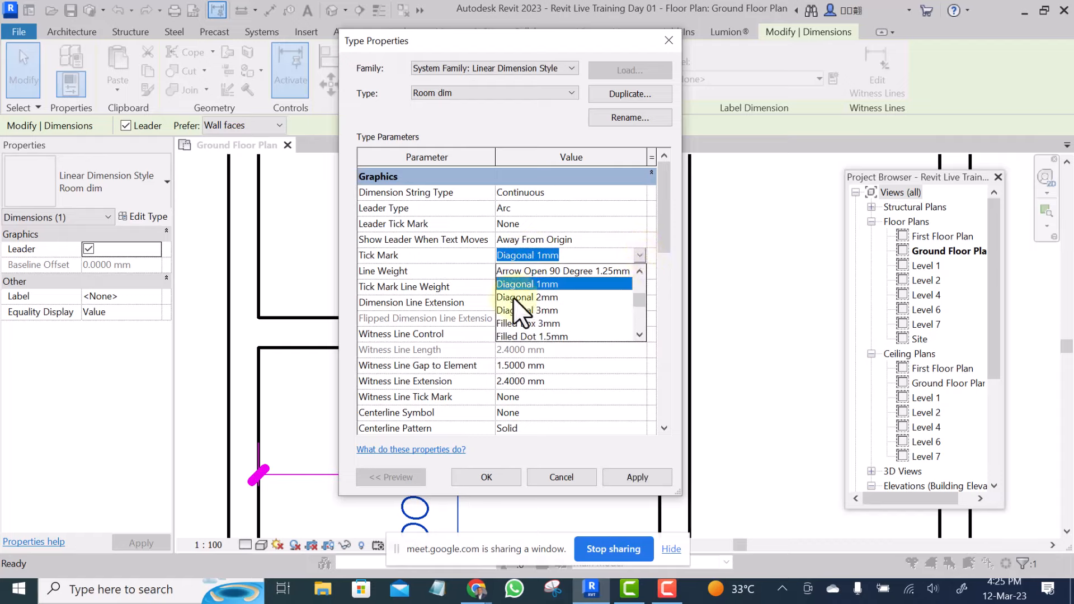
{"action": "left_click", "coordinate": [542, 297]}
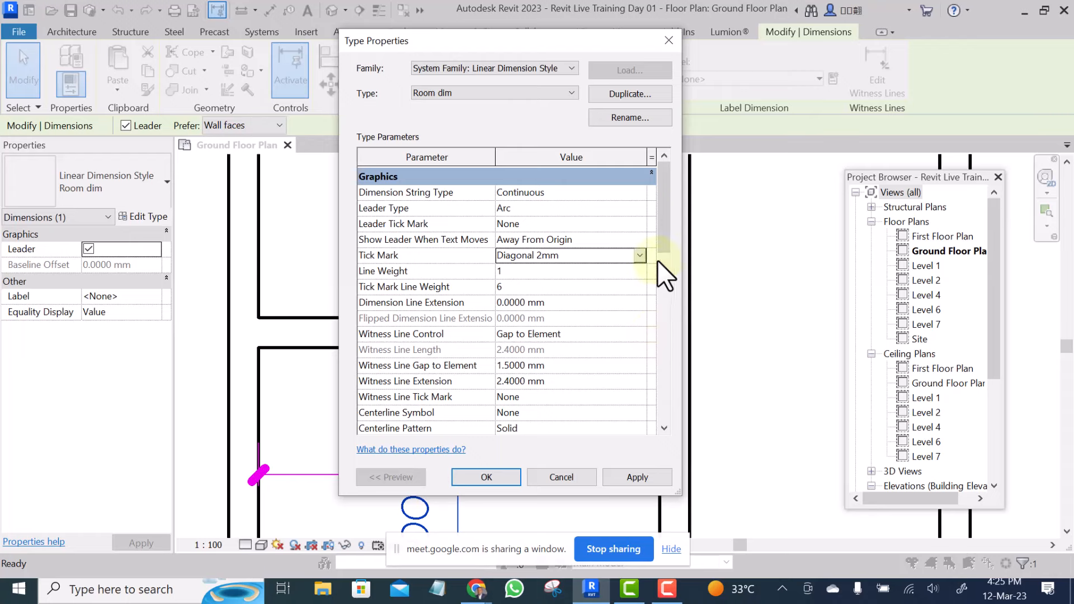
Set the Tick Mark Line Weight of the Room dim type to 7 and apply the type changes.
{"action": "mouse_move", "coordinate": [666, 233]}
{"action": "left_mouse_down"}
{"action": "mouse_move", "coordinate": [663, 296]}
{"action": "mouse_move", "coordinate": [652, 241]}
{"action": "left_mouse_up"}
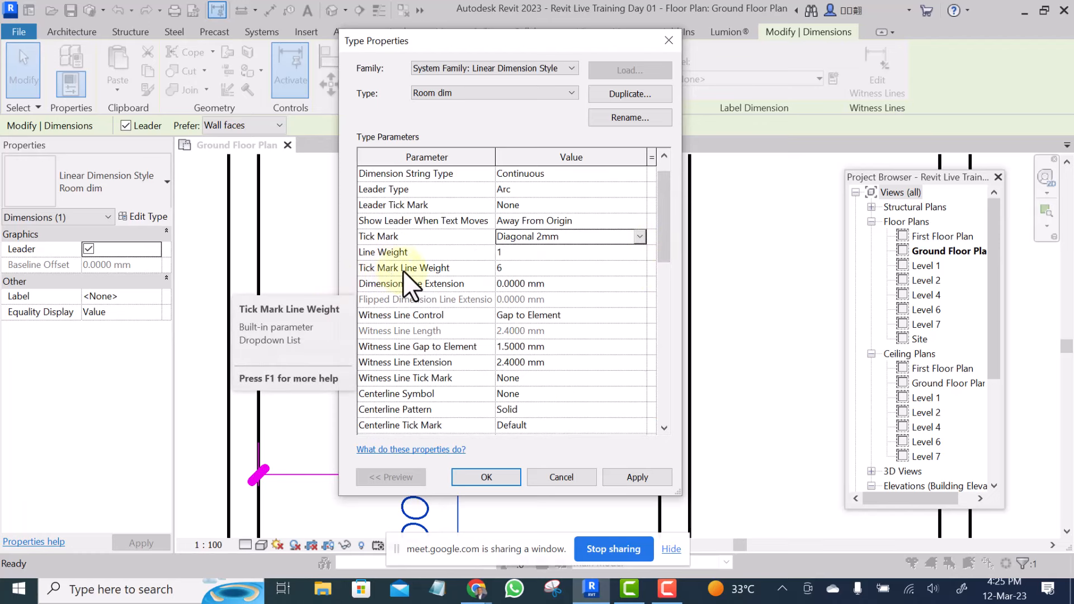
{"action": "left_click", "coordinate": [641, 267]}
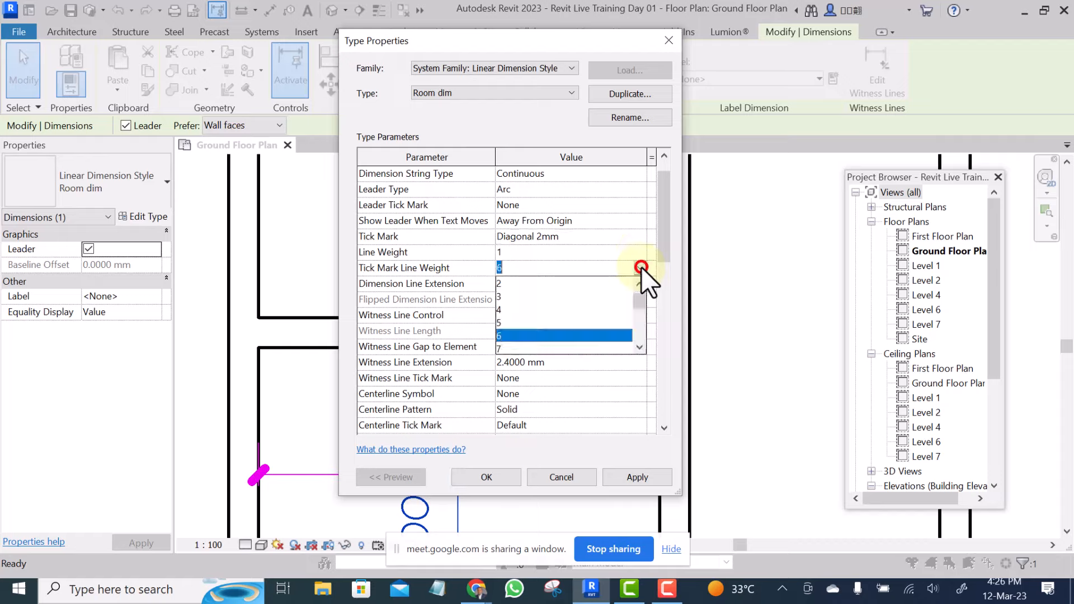
{"action": "left_click", "coordinate": [639, 347]}
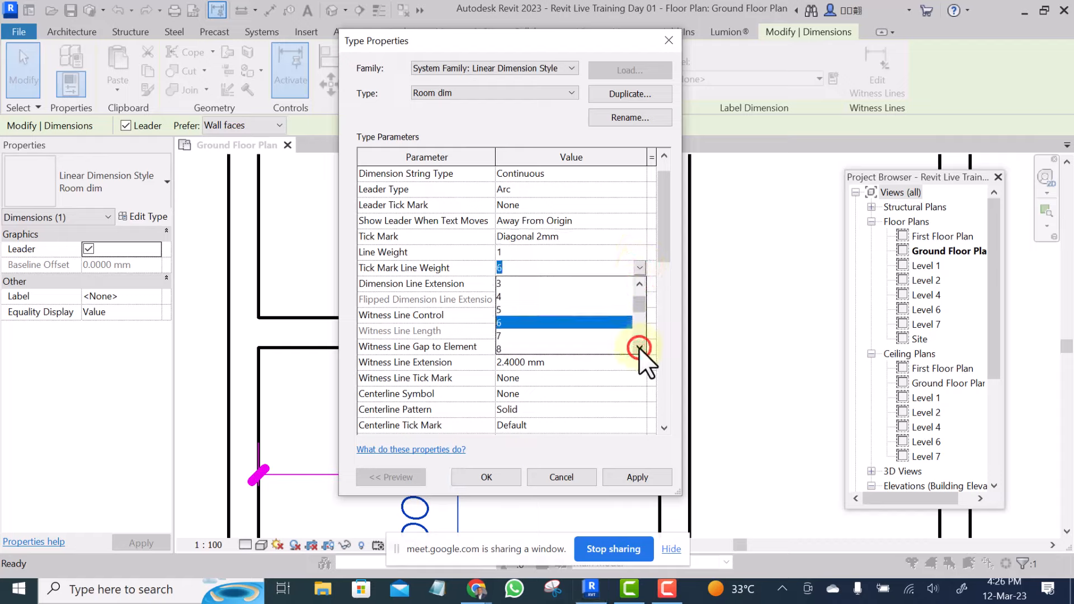
{"action": "left_click", "coordinate": [498, 319]}
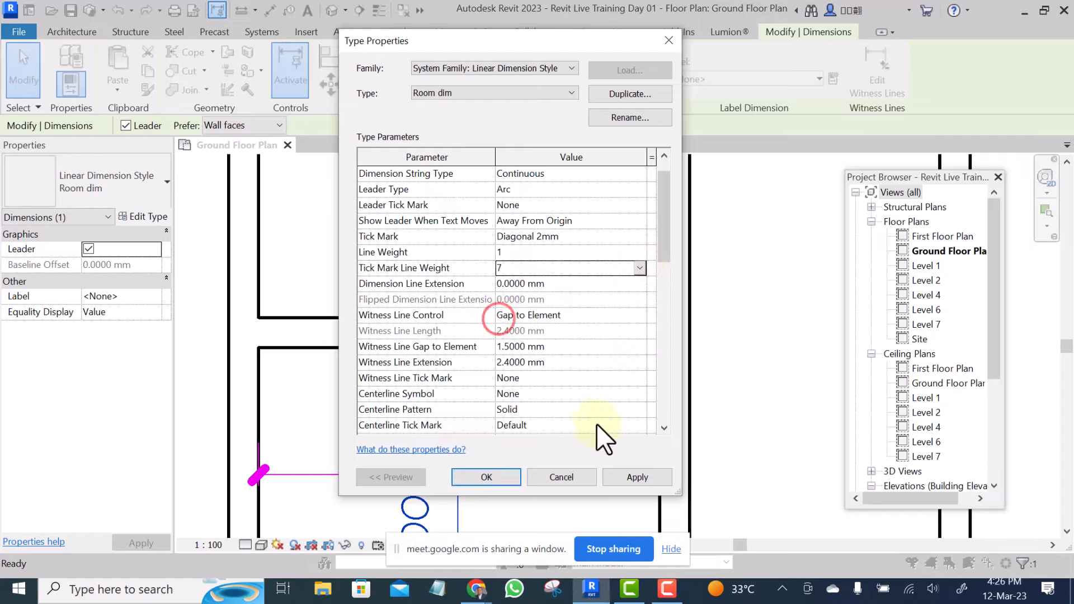
{"action": "left_click", "coordinate": [628, 478]}
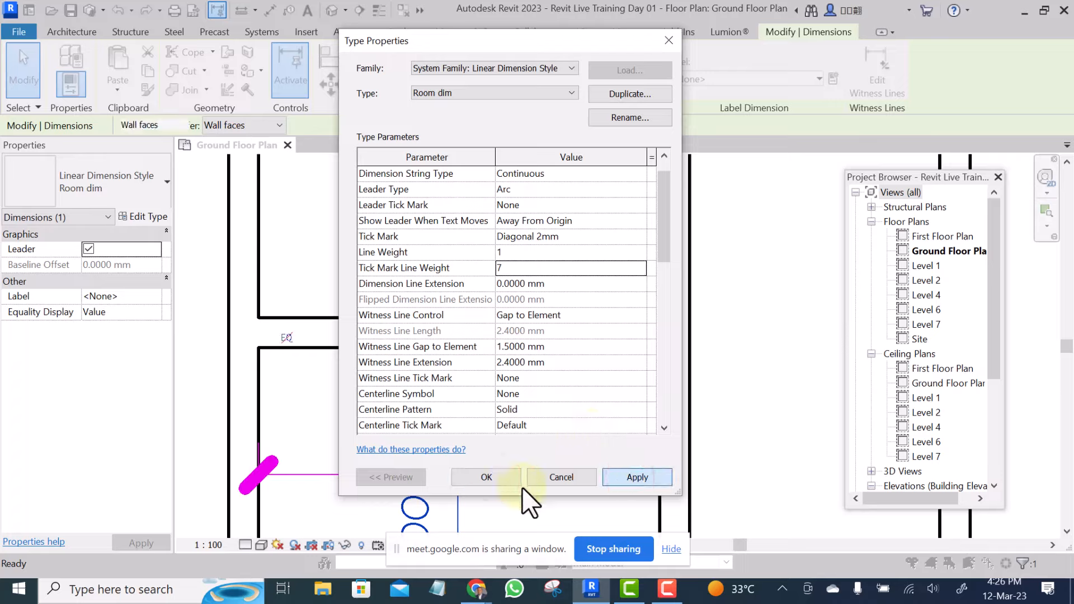
{"action": "left_click", "coordinate": [470, 477]}
{"action": "key", "text": "Escape"}
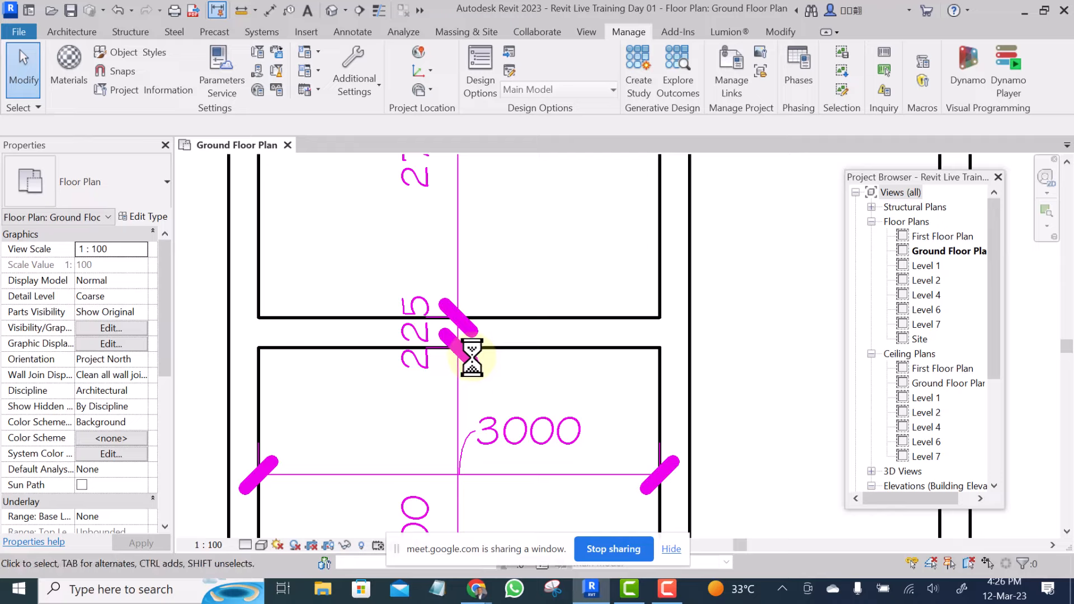
Move the vertical room dimension string out of the rooms to the outside left of the building.
{"action": "scroll", "coordinate": [471, 358], "scroll_direction": "down", "scroll_amount": 5}
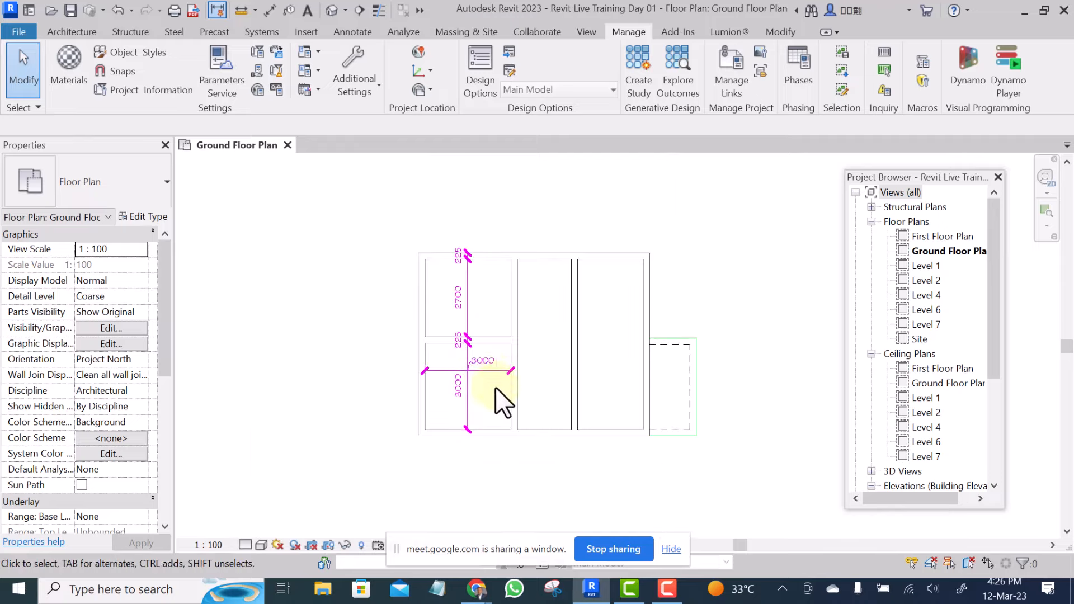
{"action": "left_click", "coordinate": [458, 205]}
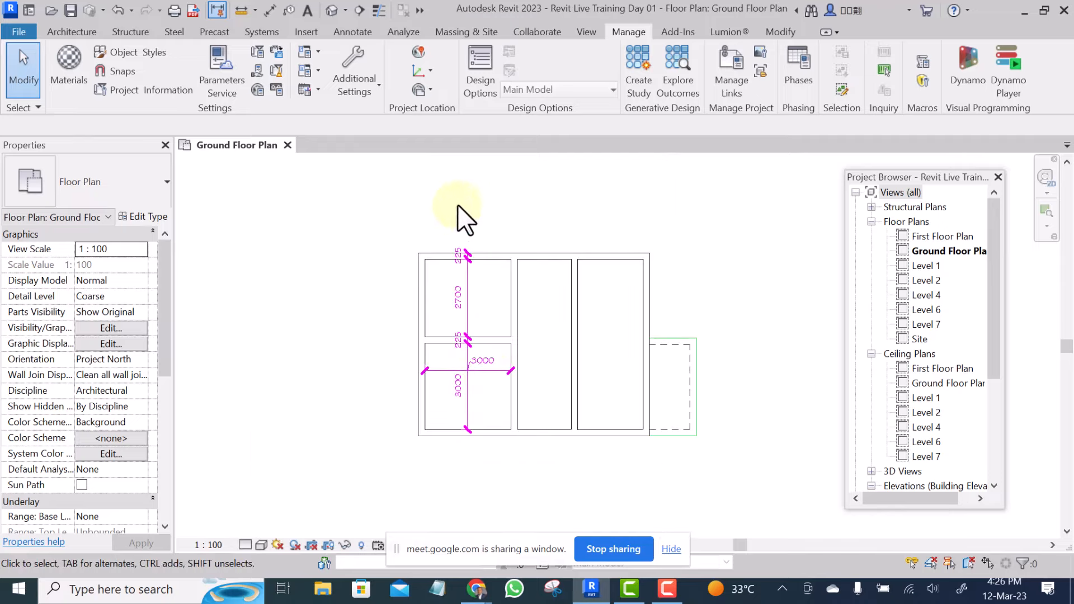
{"action": "left_click", "coordinate": [467, 302]}
{"action": "left_click_drag", "start_coordinate": [398, 304], "coordinate": [317, 306]}
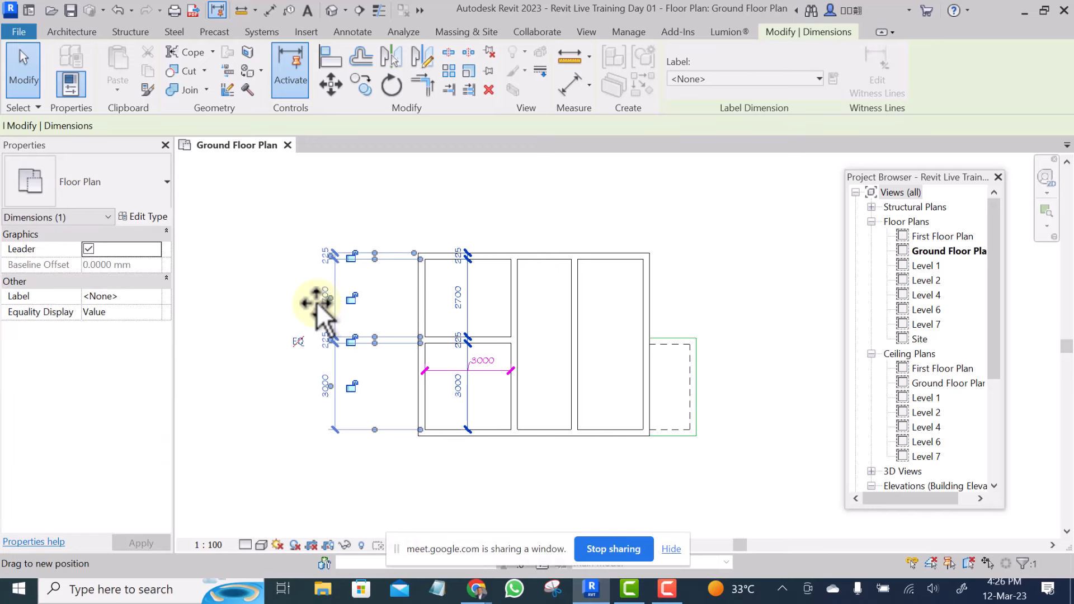
{"action": "left_click", "coordinate": [414, 177]}
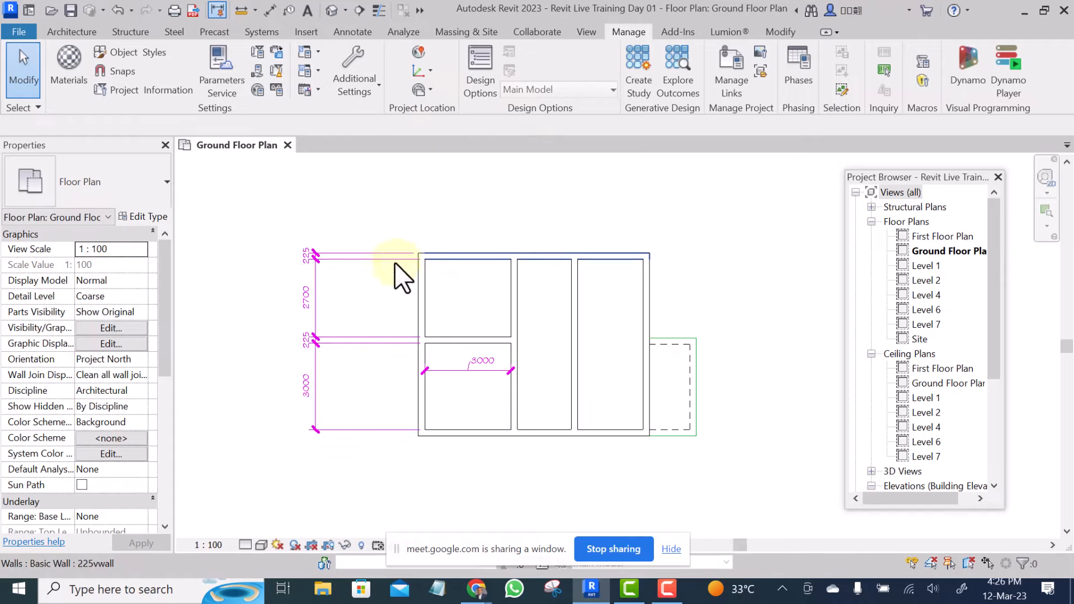
Create a similar Room dim dimension string across both faces of every vertical wall, placed above the building, and end the dimension command.
{"action": "left_click", "coordinate": [364, 335]}
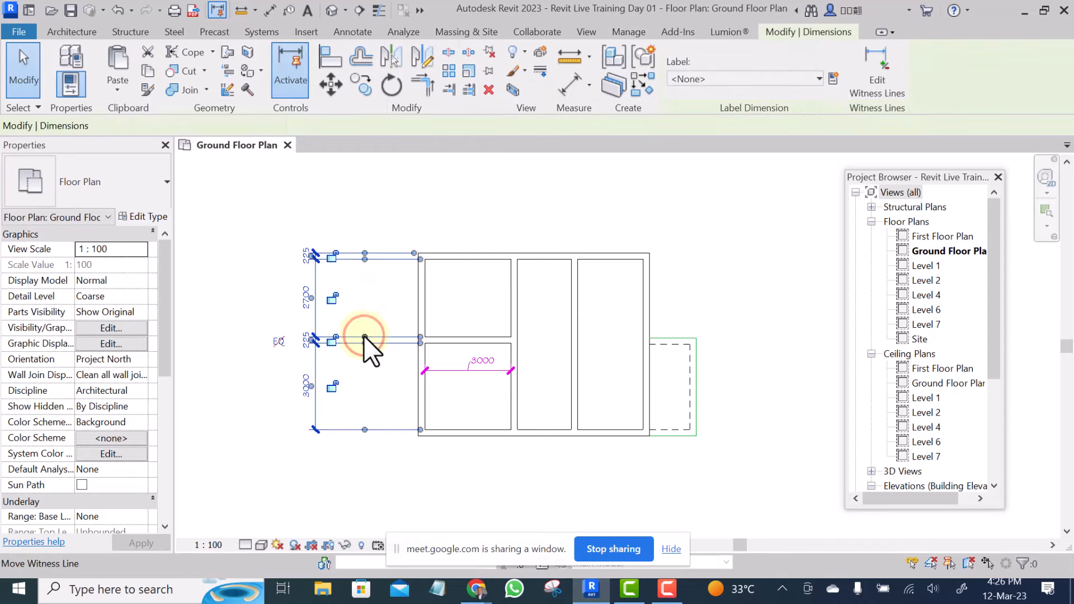
{"action": "left_click", "coordinate": [637, 85]}
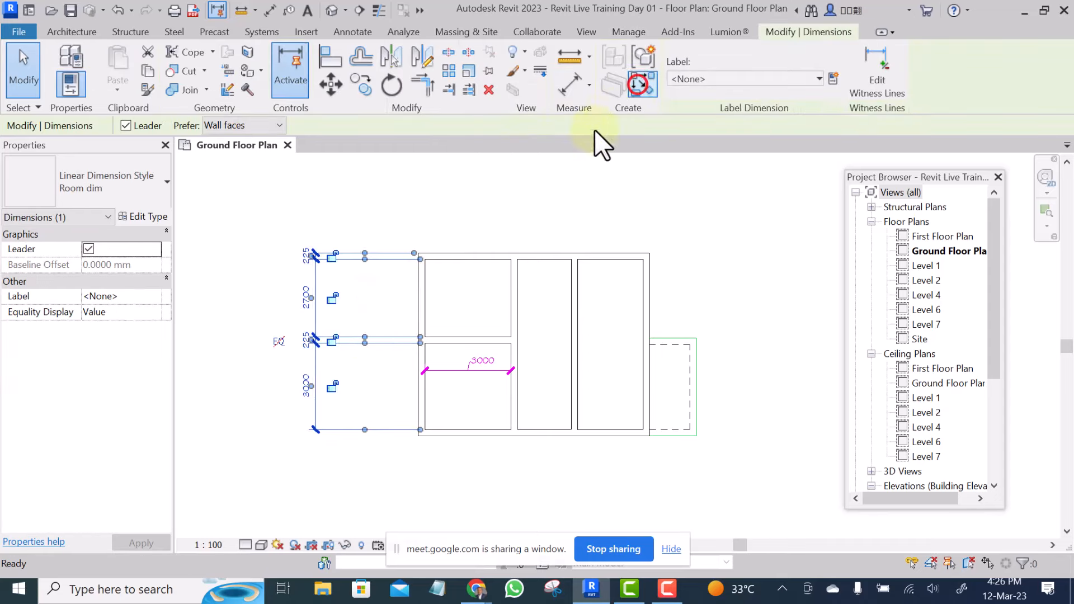
{"action": "left_click", "coordinate": [427, 298]}
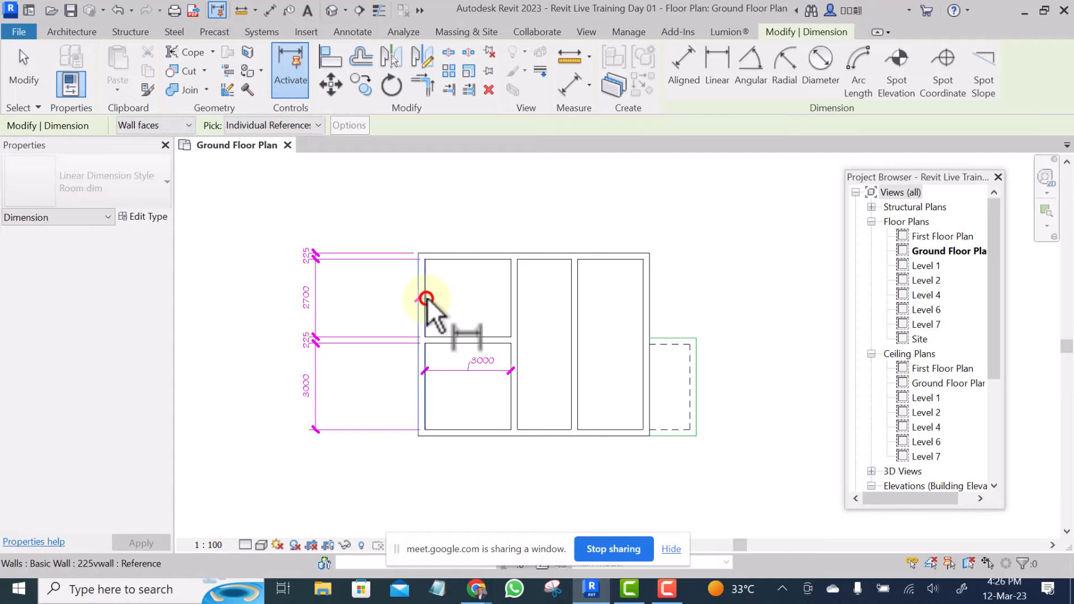
{"action": "left_click", "coordinate": [508, 287]}
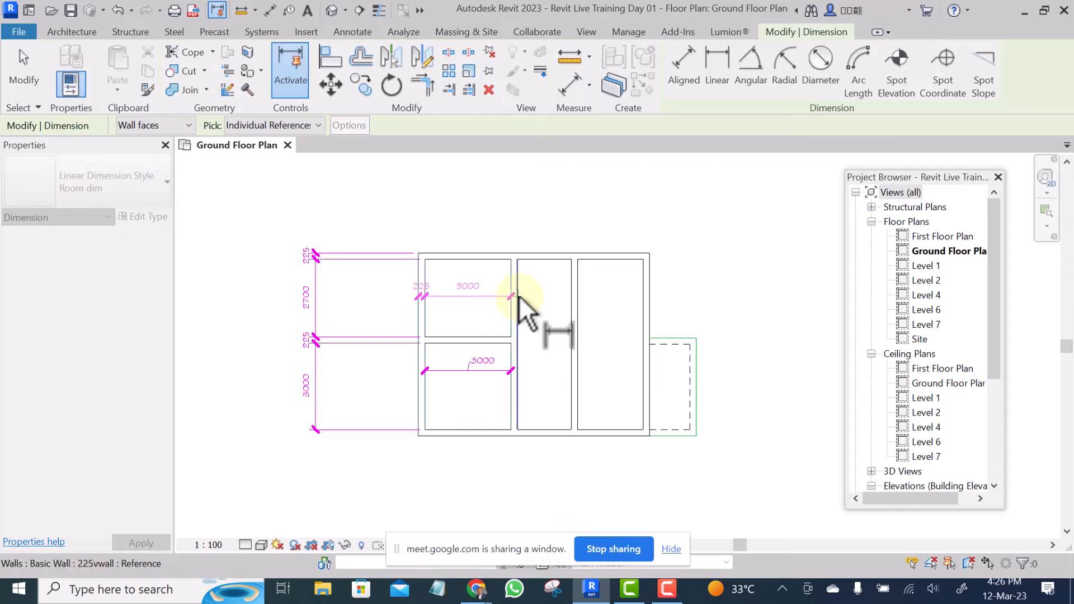
{"action": "left_click", "coordinate": [518, 296]}
{"action": "left_click", "coordinate": [568, 291]}
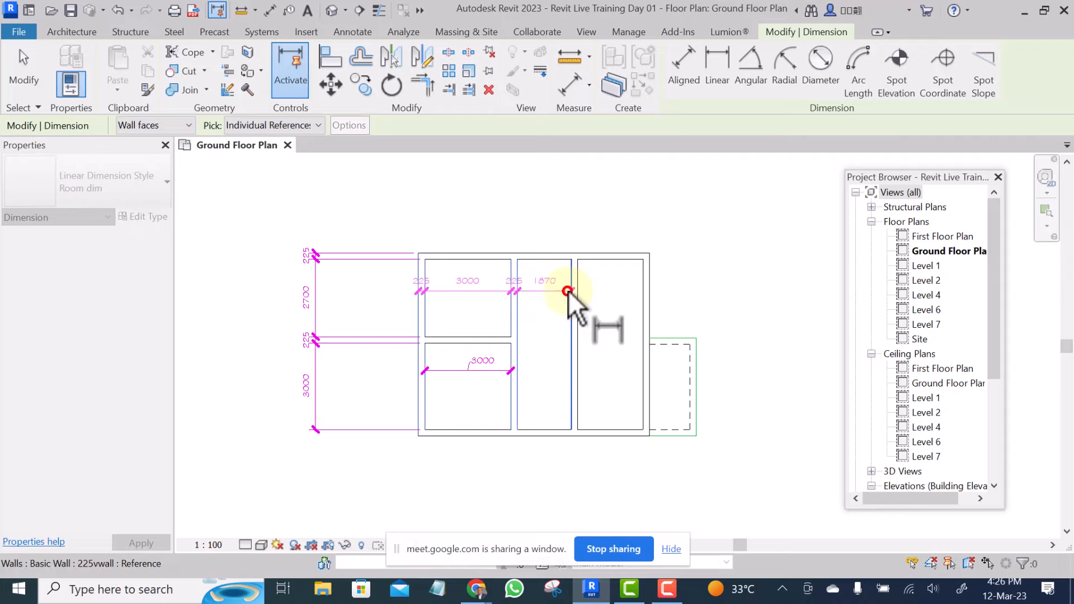
{"action": "left_click", "coordinate": [578, 306]}
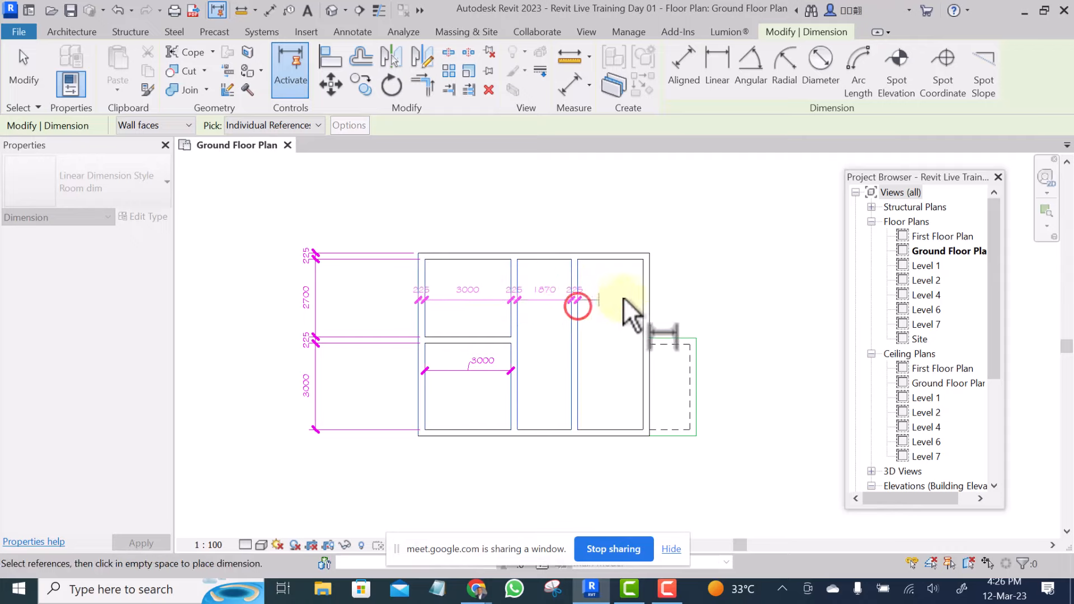
{"action": "left_click", "coordinate": [640, 297]}
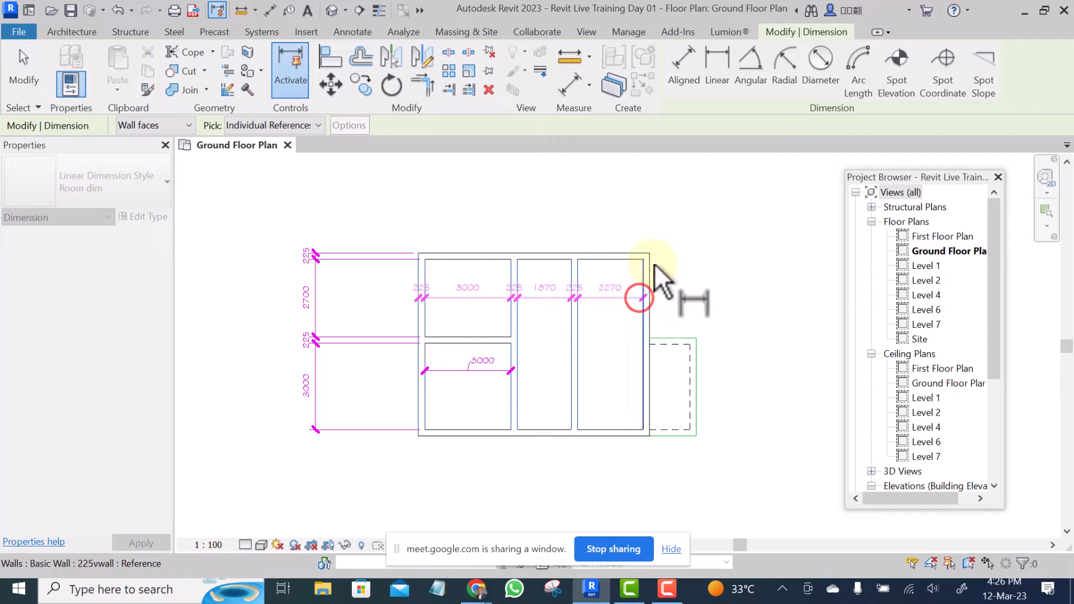
{"action": "left_click", "coordinate": [650, 284]}
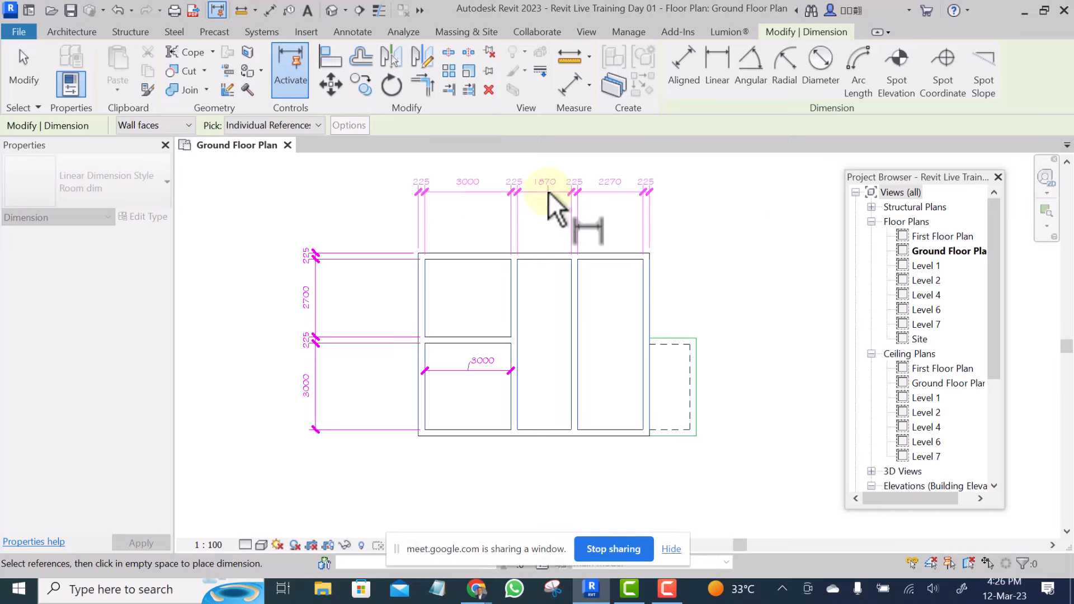
{"action": "left_click", "coordinate": [549, 191]}
{"action": "left_click", "coordinate": [689, 216]}
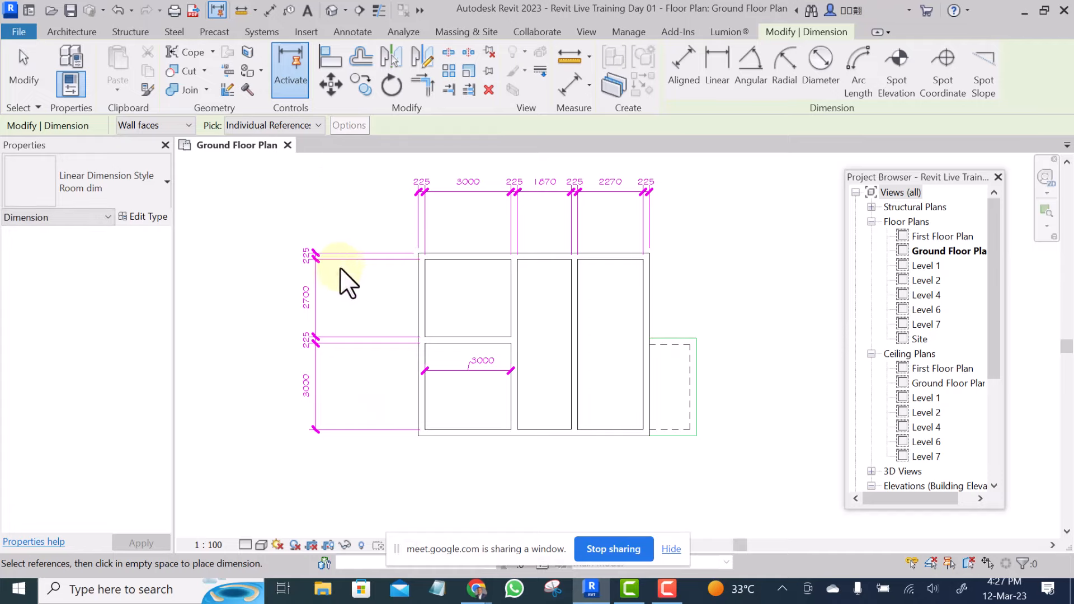
{"action": "right_click", "coordinate": [351, 257]}
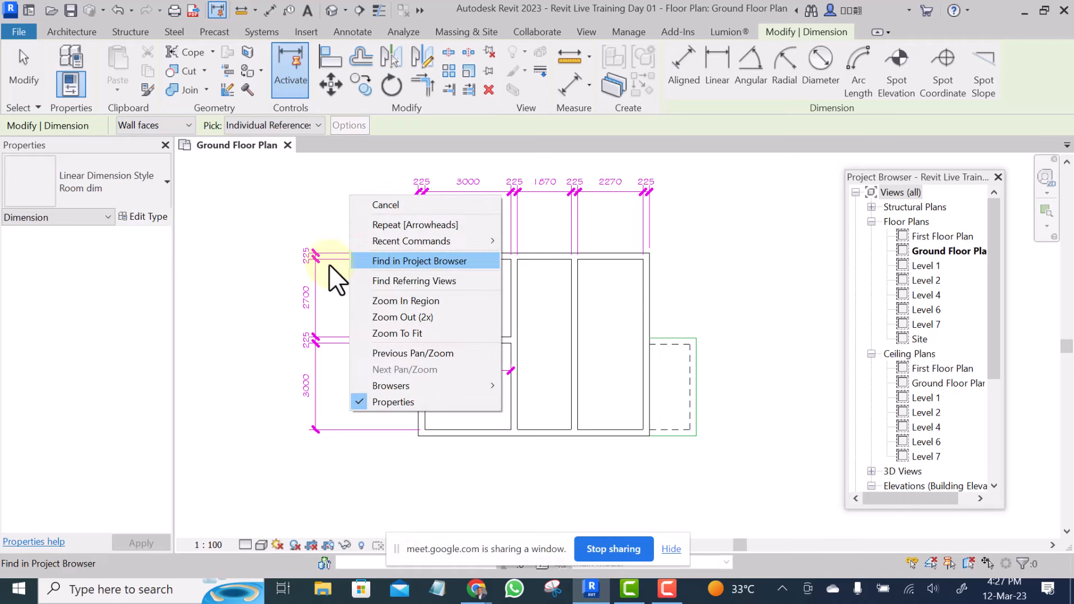
{"action": "key", "text": "Escape"}
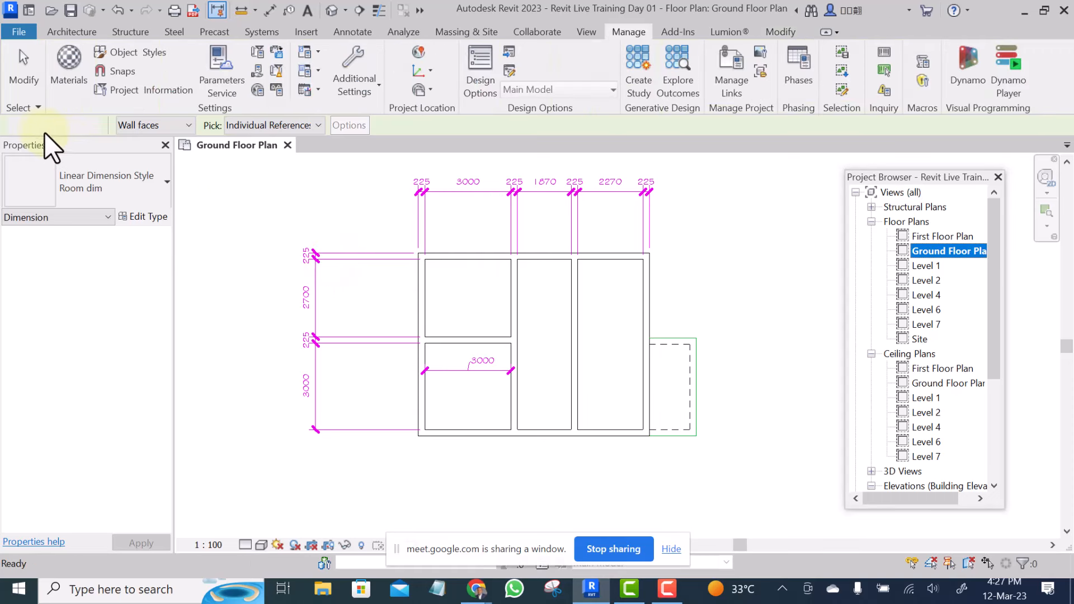
{"action": "left_click", "coordinate": [24, 72]}
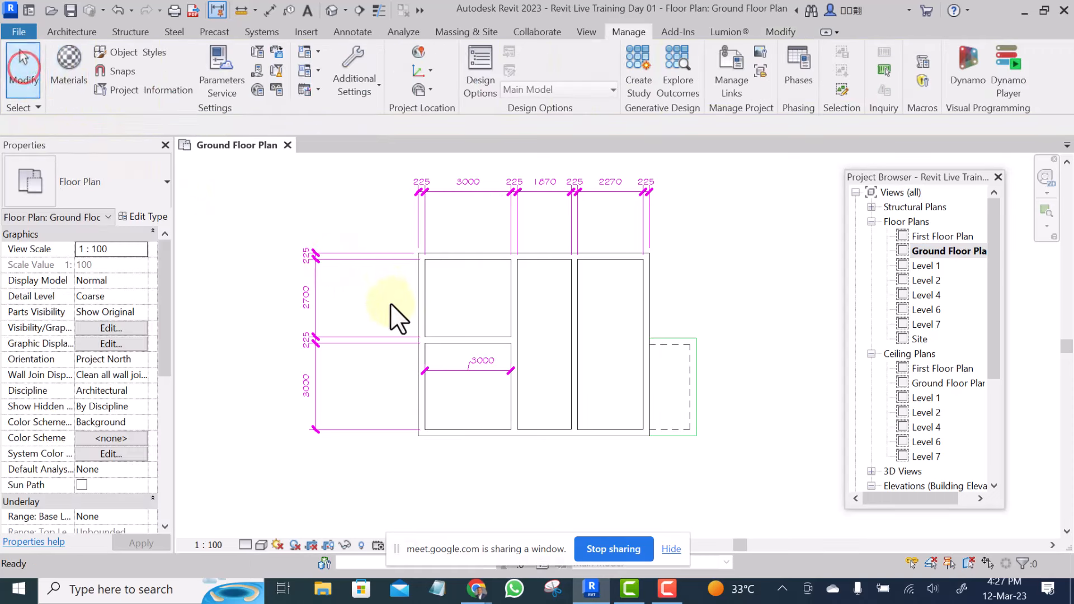
Set the Witness Line Control of the Room dim type to Fixed to Dimension Line and apply it.
{"action": "left_click", "coordinate": [383, 261]}
{"action": "left_click", "coordinate": [382, 261]}
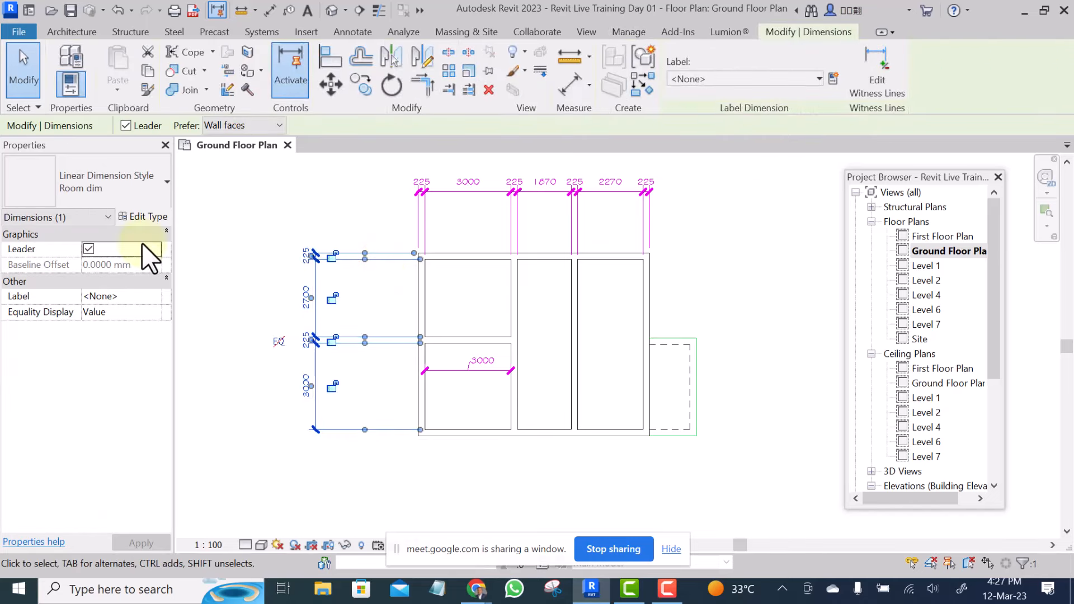
{"action": "left_click", "coordinate": [141, 217]}
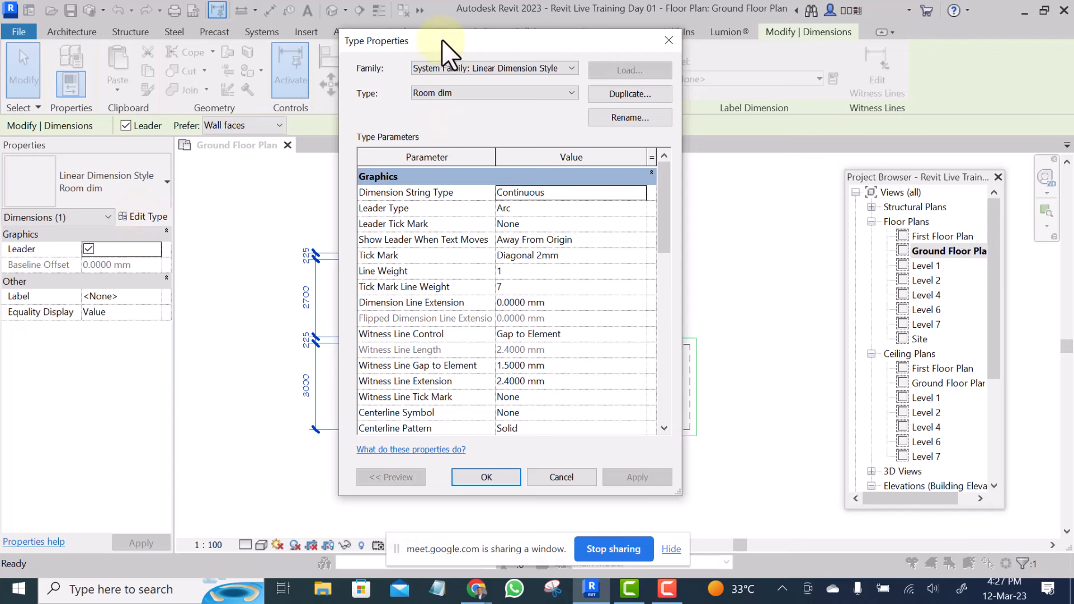
{"action": "left_click_drag", "start_coordinate": [442, 39], "coordinate": [119, 35]}
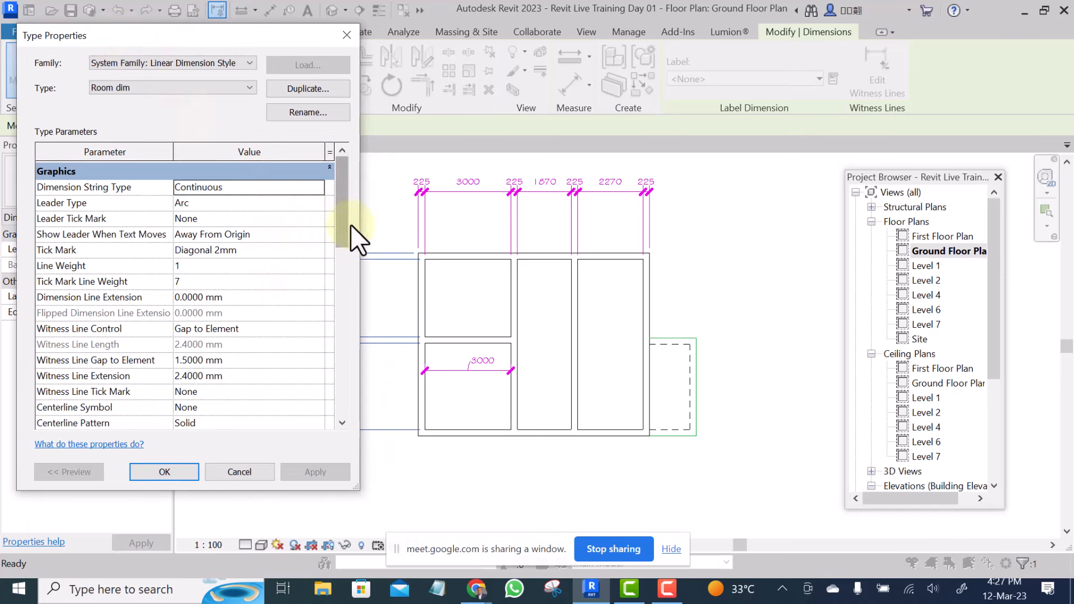
{"action": "left_click_drag", "start_coordinate": [341, 206], "coordinate": [346, 231]}
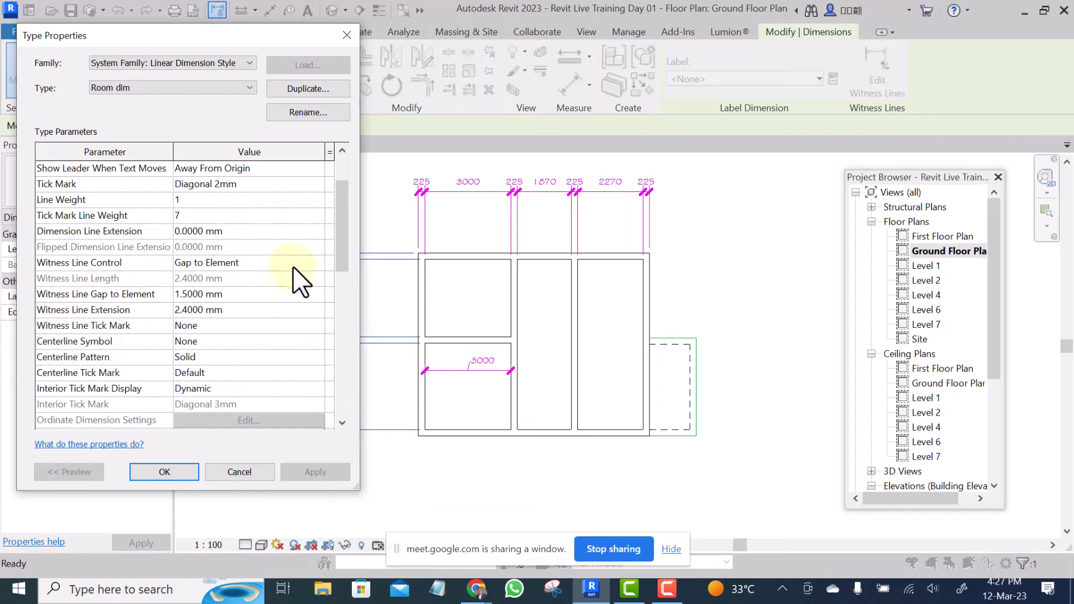
{"action": "left_click", "coordinate": [320, 261]}
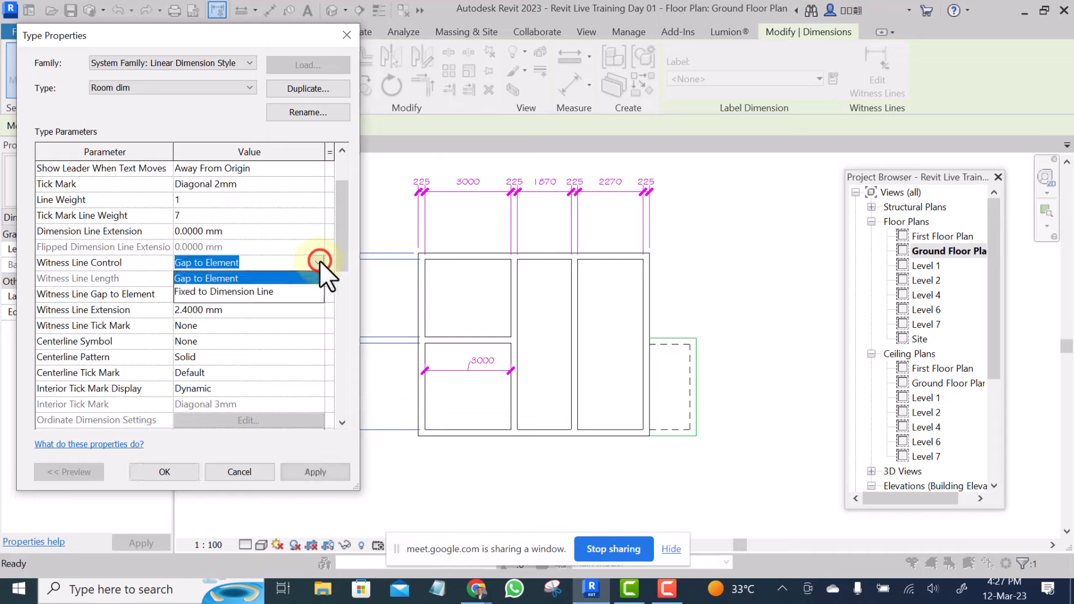
{"action": "left_click", "coordinate": [230, 292]}
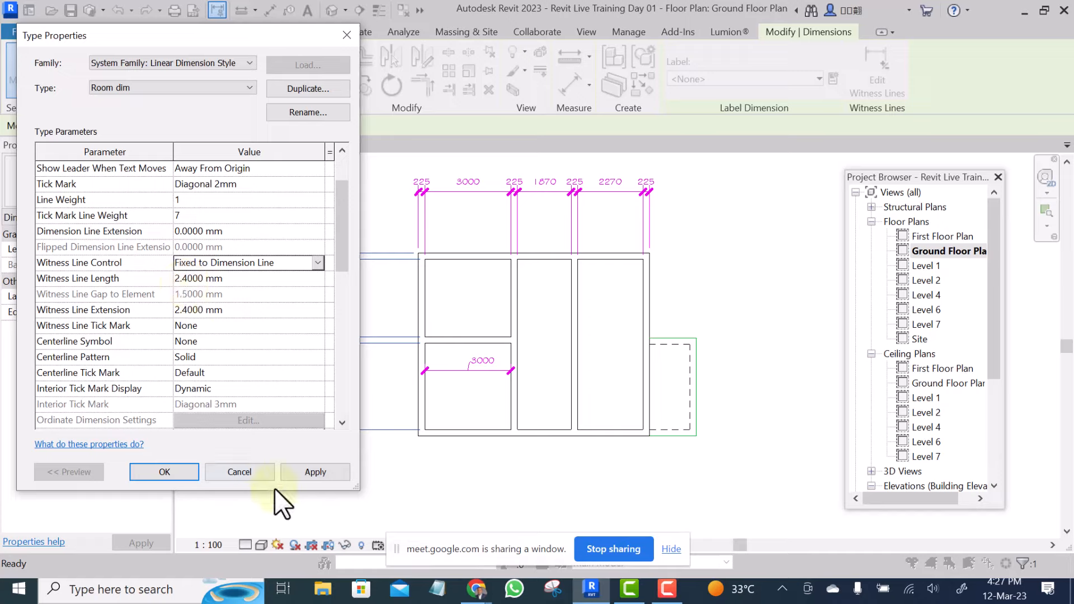
{"action": "left_click", "coordinate": [315, 473]}
{"action": "left_click", "coordinate": [171, 472]}
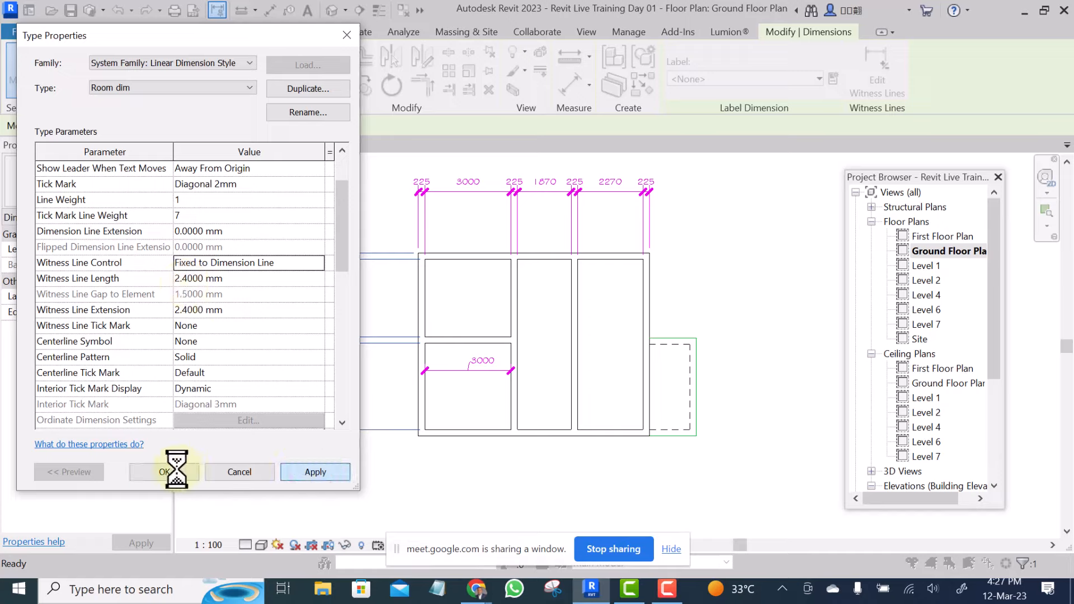
{"action": "left_click", "coordinate": [173, 472]}
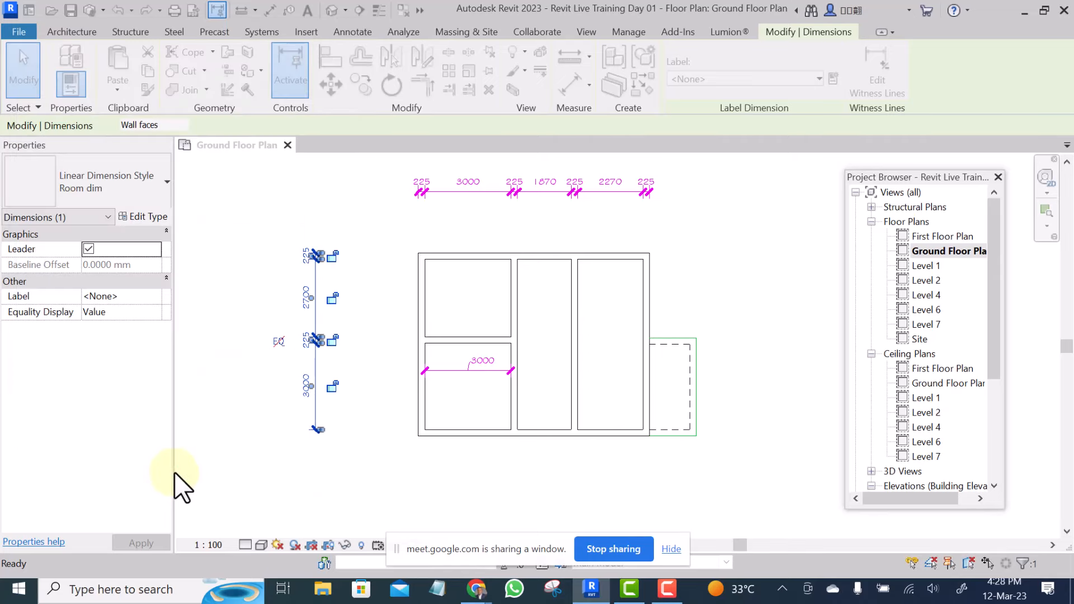
Set the Witness Line Length of the Room dim type to 6.4 mm and apply the type change.
{"action": "left_click", "coordinate": [340, 226]}
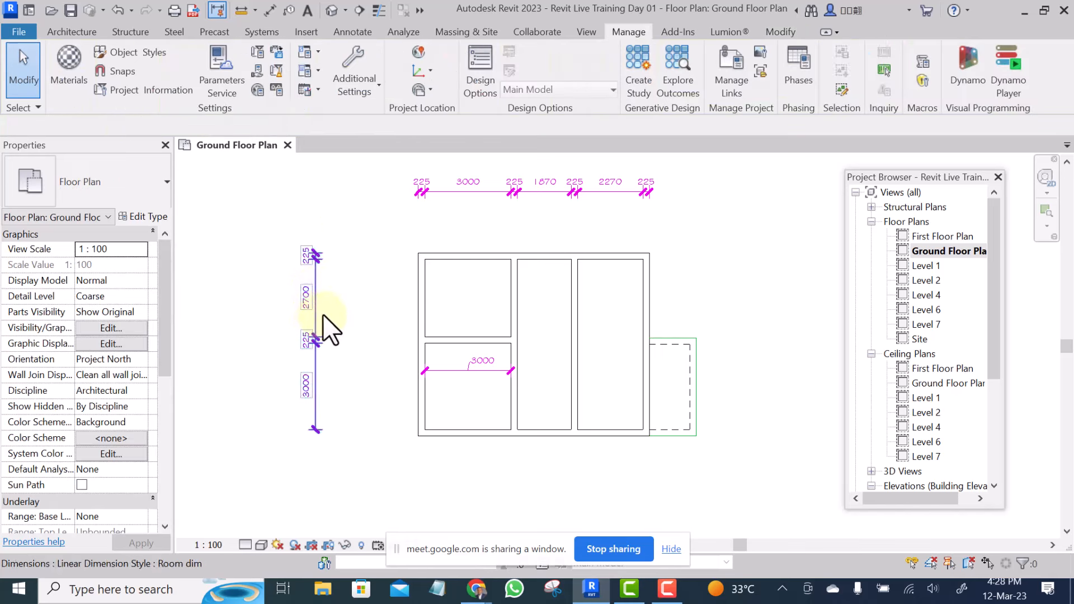
{"action": "scroll", "coordinate": [320, 299], "scroll_direction": "up", "scroll_amount": 1}
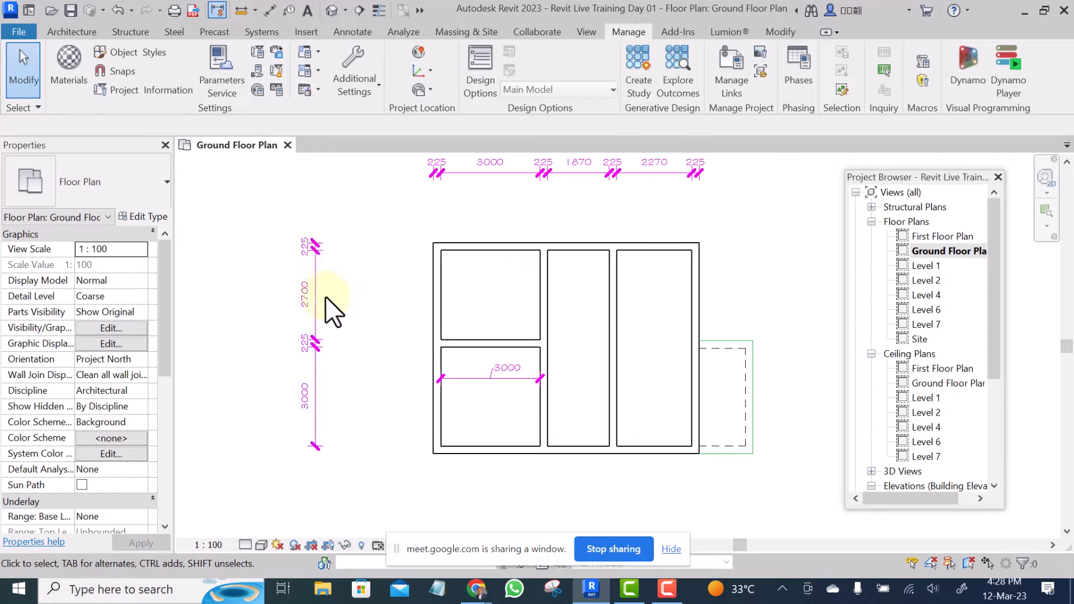
{"action": "scroll", "coordinate": [314, 333], "scroll_direction": "up", "scroll_amount": 1}
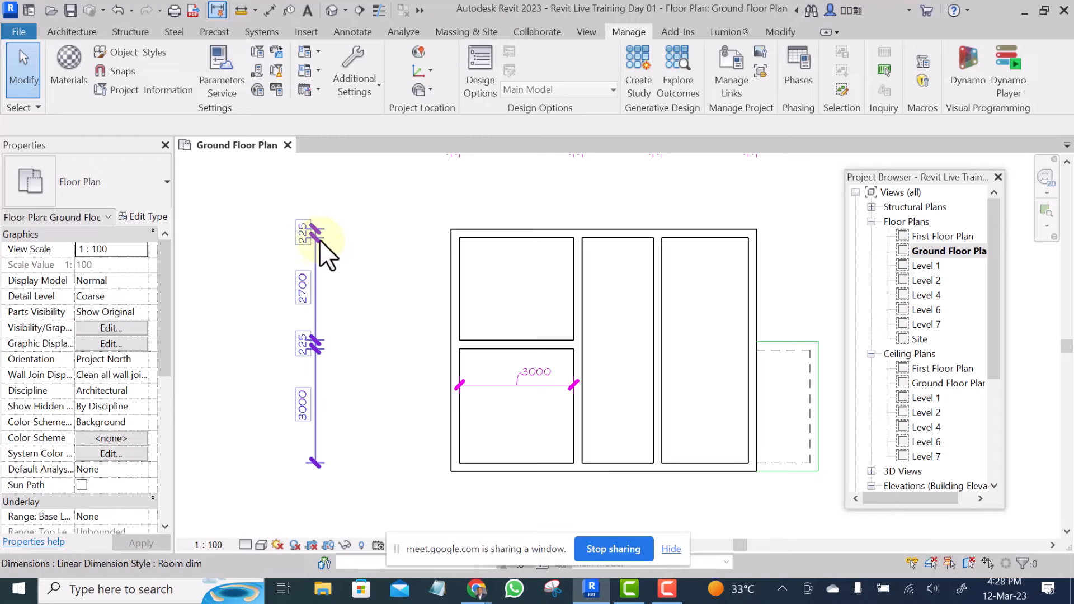
{"action": "left_click", "coordinate": [316, 267]}
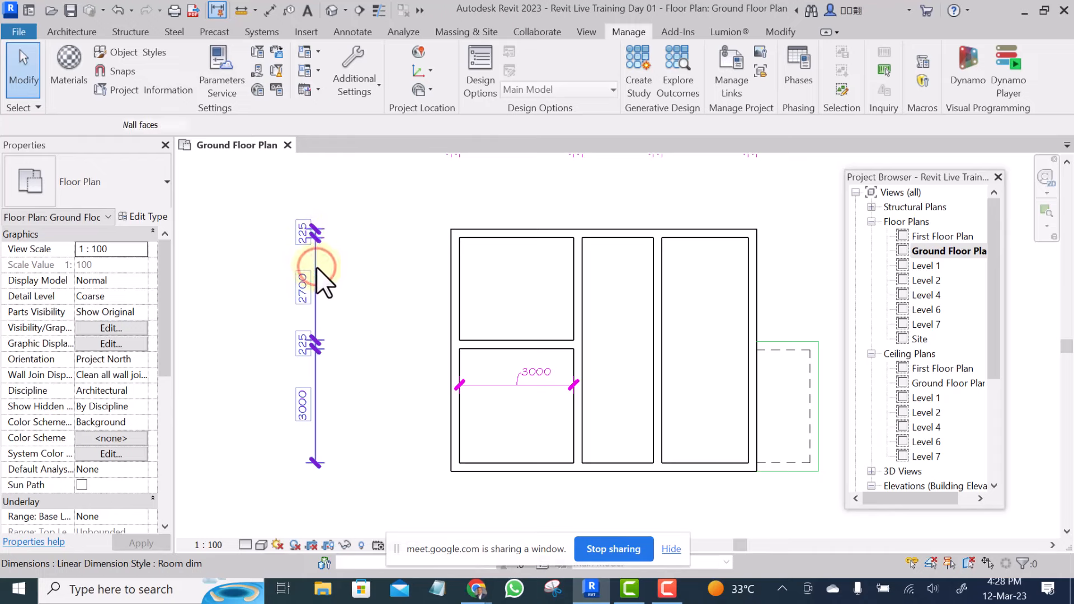
{"action": "left_click", "coordinate": [142, 216]}
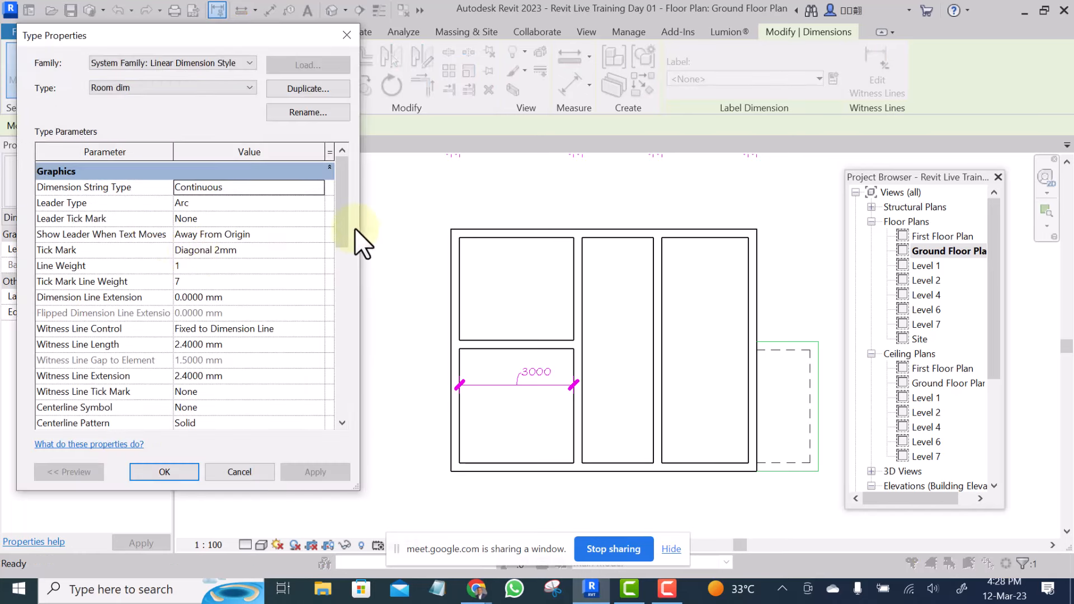
{"action": "left_click", "coordinate": [339, 208]}
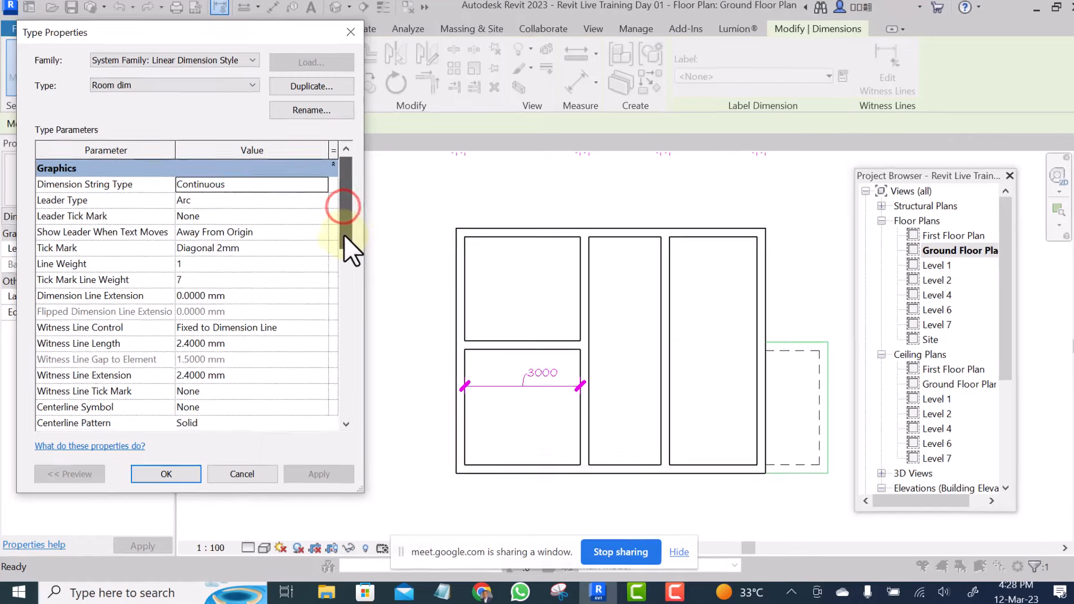
{"action": "scroll", "coordinate": [344, 235], "scroll_direction": "down", "scroll_amount": 3}
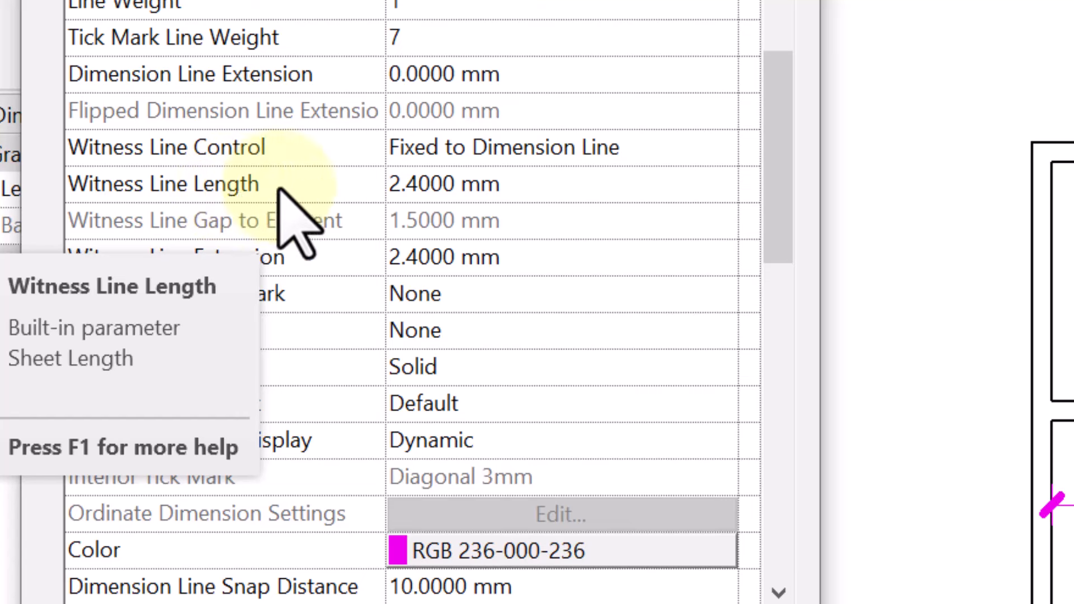
{"action": "left_click", "coordinate": [396, 181]}
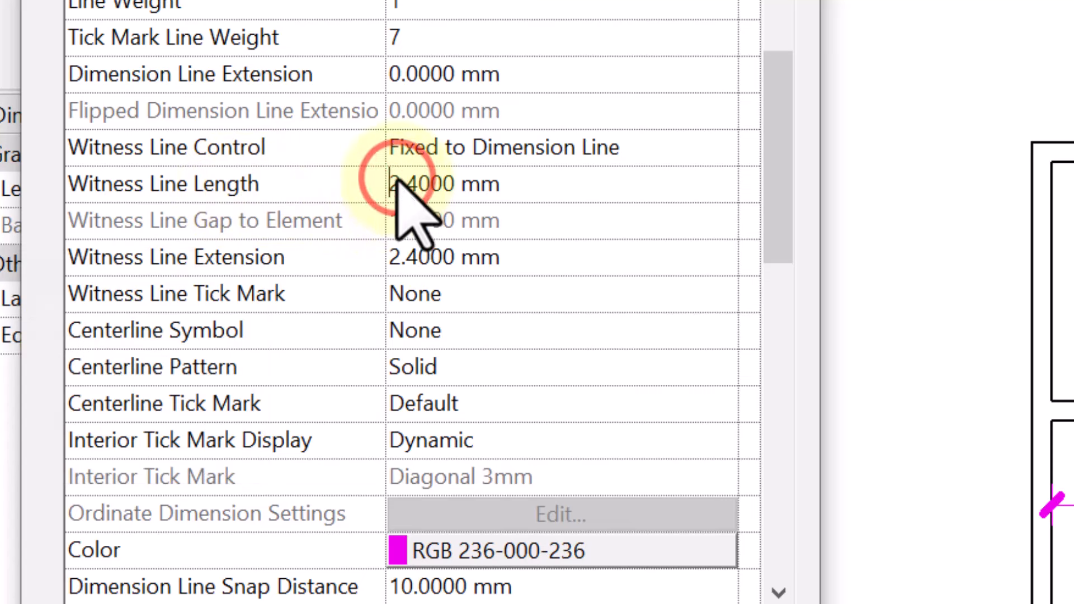
{"action": "left_click_drag", "start_coordinate": [396, 182], "coordinate": [379, 181]}
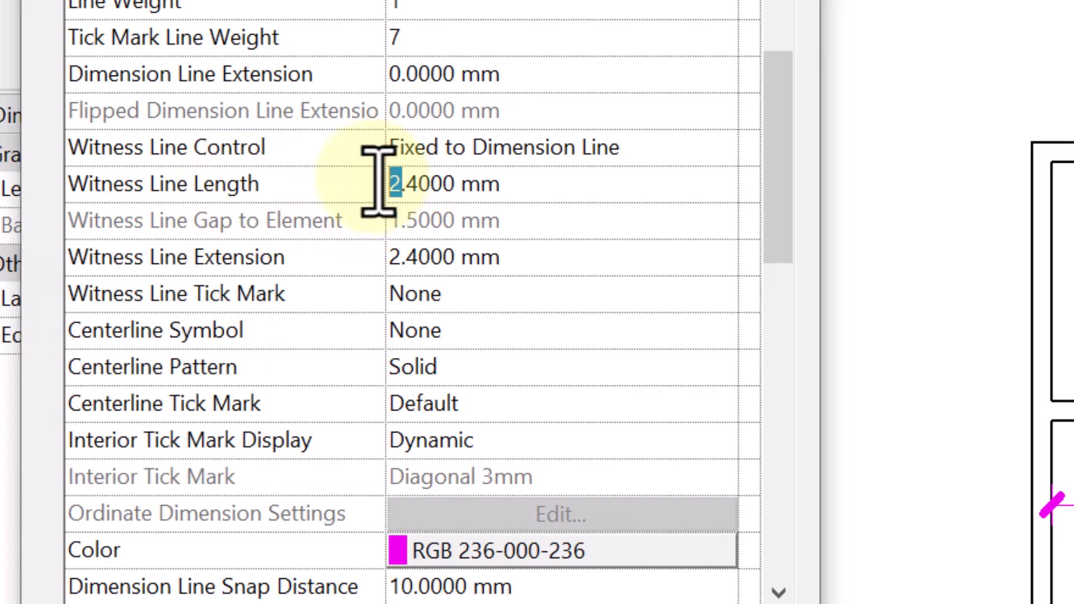
{"action": "type", "text": "6"}
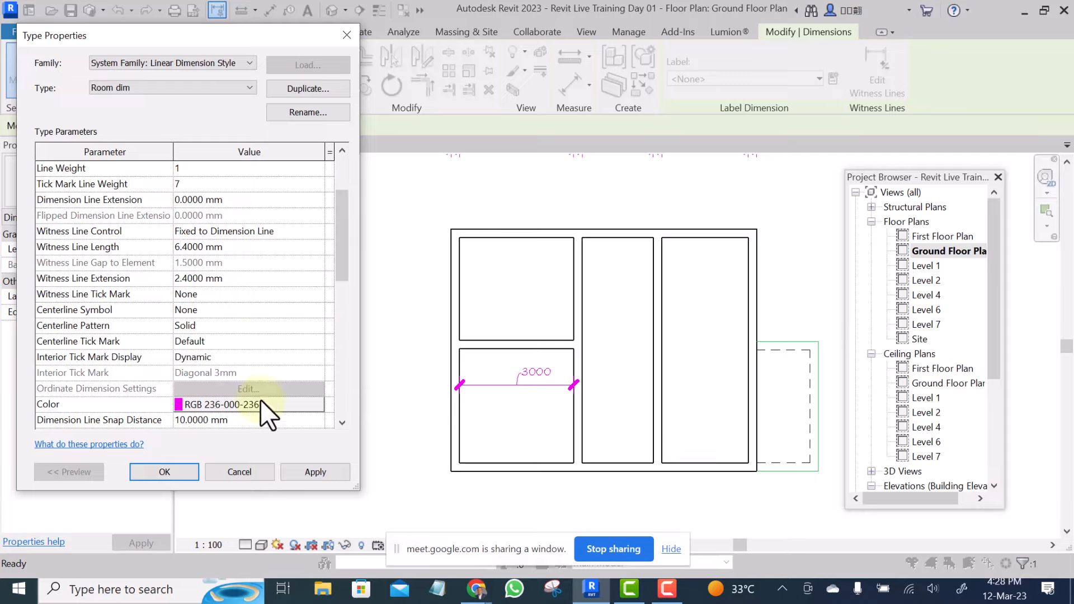
{"action": "left_click", "coordinate": [313, 472]}
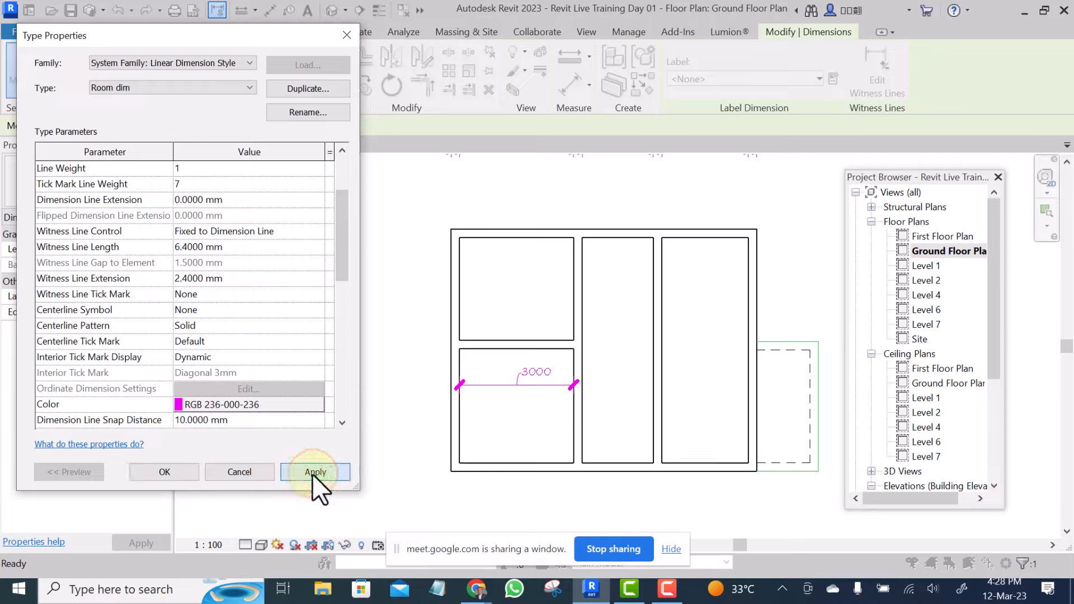
{"action": "left_click", "coordinate": [182, 469]}
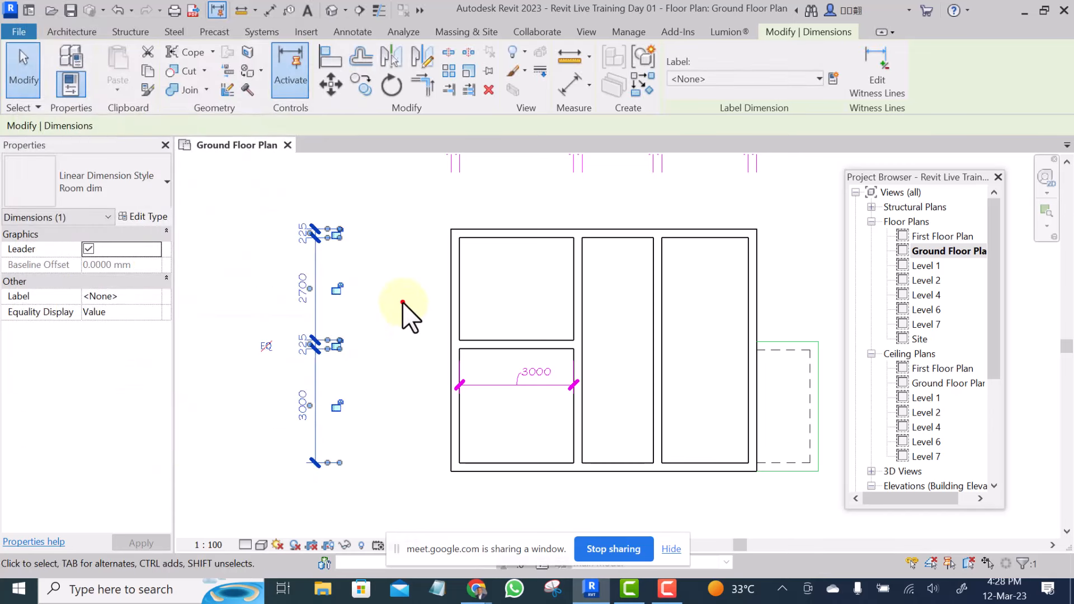
{"action": "left_click", "coordinate": [402, 305]}
Move the vertical dimension string closer to the building's left side and the horizontal string closer to its upper wall.
{"action": "scroll", "coordinate": [403, 349], "scroll_direction": "down", "scroll_amount": 1}
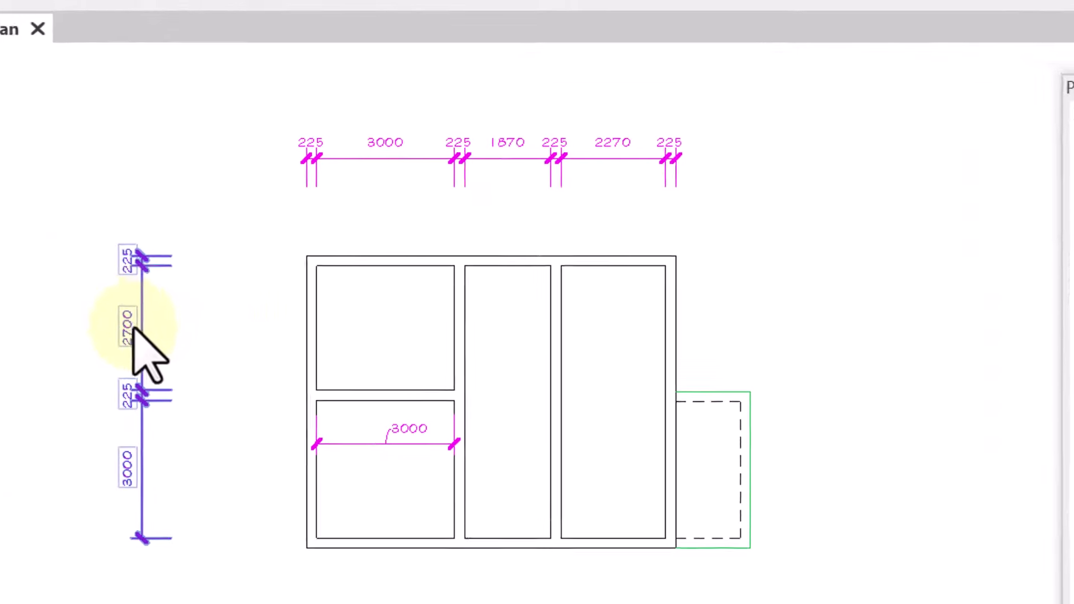
{"action": "left_click", "coordinate": [130, 304]}
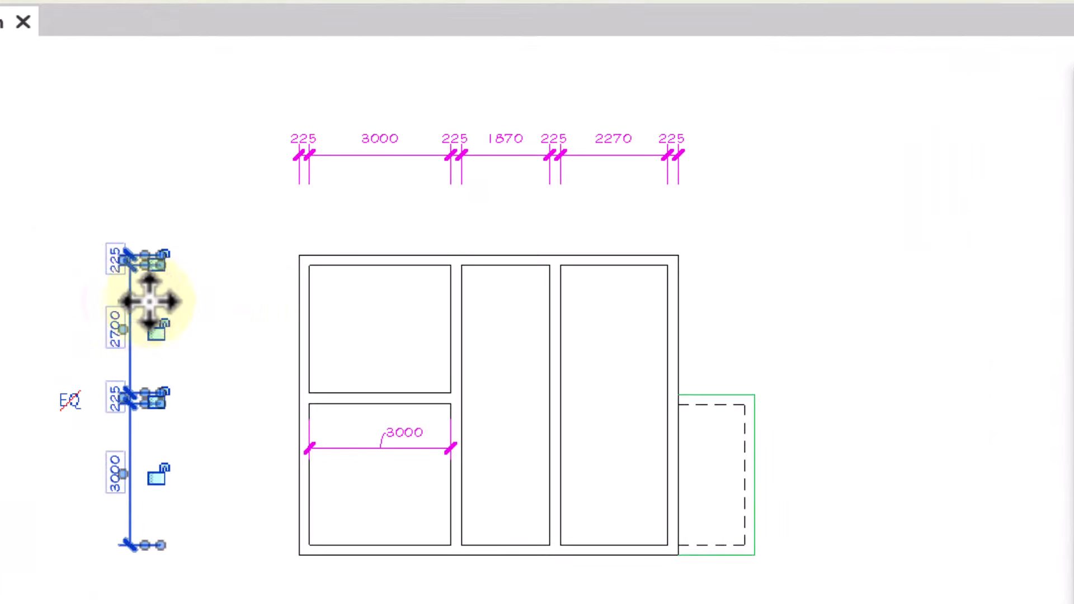
{"action": "mouse_move", "coordinate": [203, 302]}
{"action": "left_mouse_down"}
{"action": "mouse_move", "coordinate": [245, 301]}
{"action": "mouse_move", "coordinate": [208, 292]}
{"action": "left_mouse_up"}
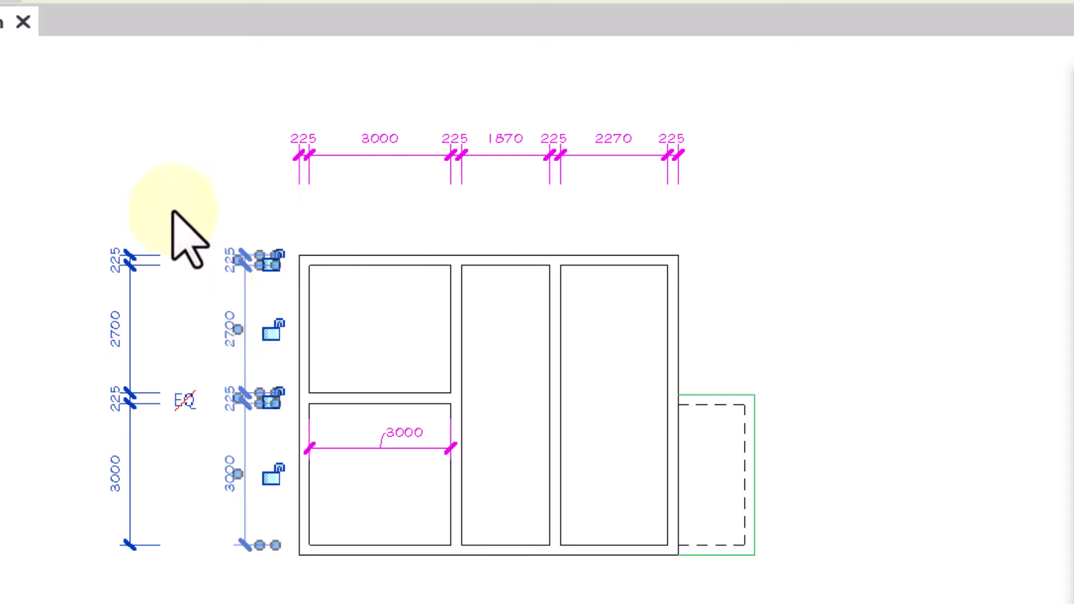
{"action": "left_click", "coordinate": [172, 180]}
{"action": "left_click", "coordinate": [386, 149]}
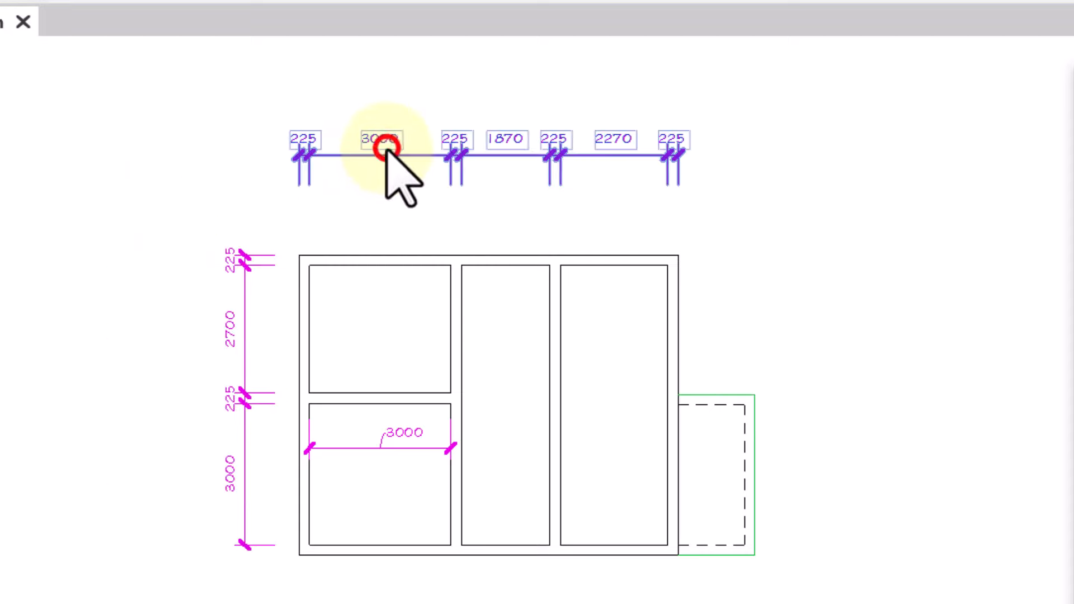
{"action": "left_click_drag", "start_coordinate": [385, 216], "coordinate": [388, 200]}
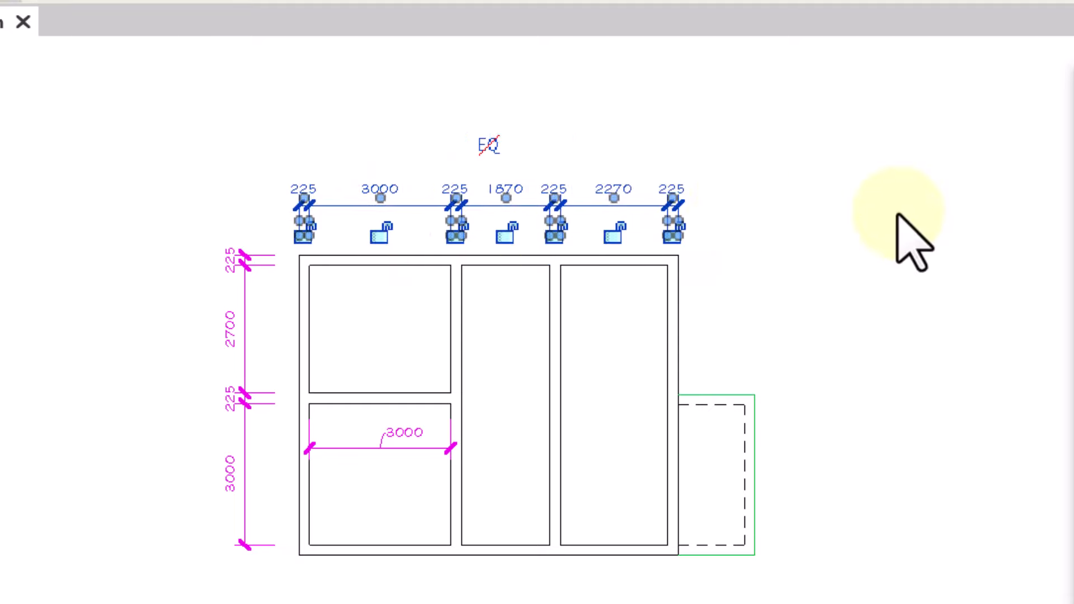
{"action": "left_click", "coordinate": [821, 166]}
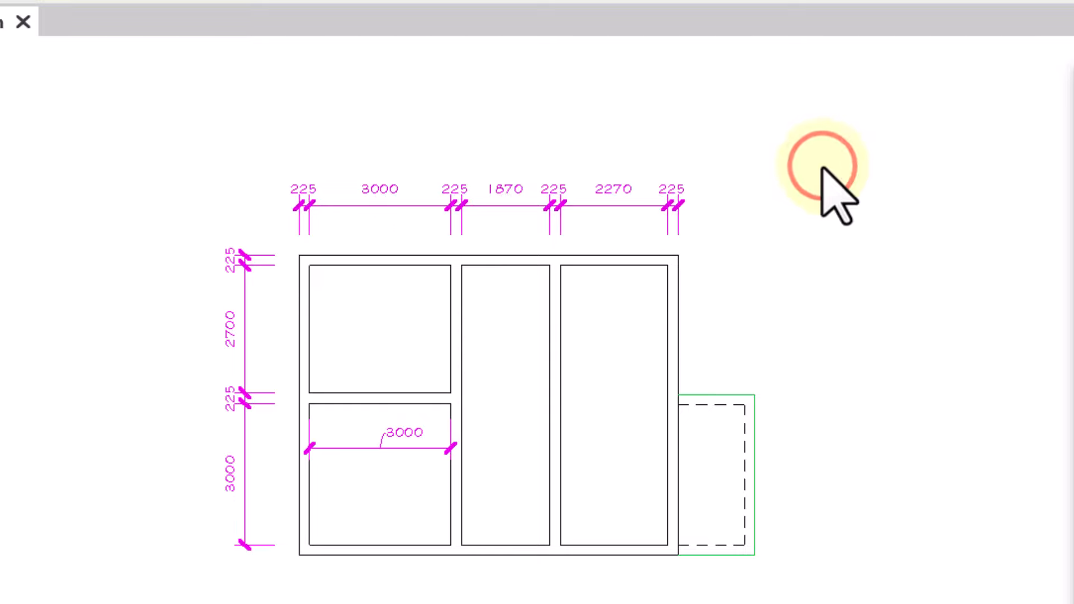
Edit the witness lines of the horizontal dimension string above the plan to include both outer faces of the small dashed side extension.
{"action": "left_click", "coordinate": [633, 202]}
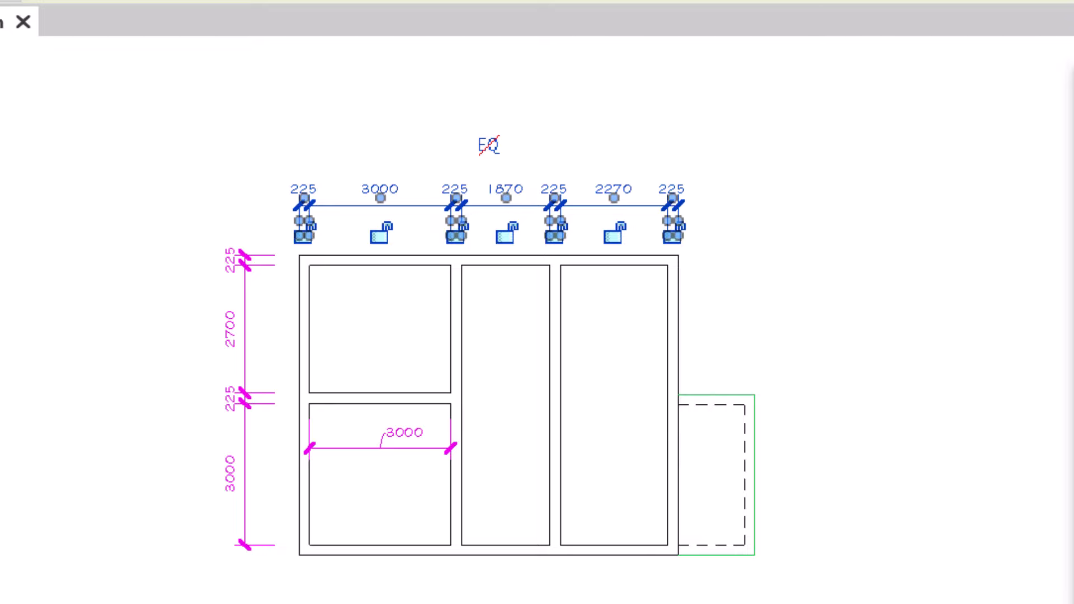
{"action": "left_click", "coordinate": [1073, 1]}
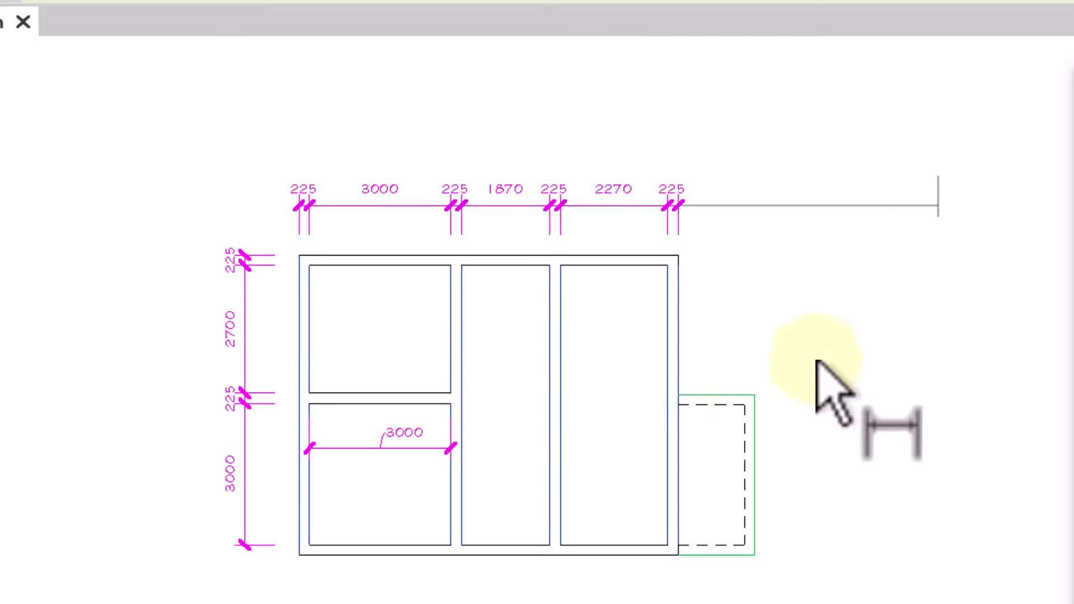
{"action": "left_click", "coordinate": [745, 458]}
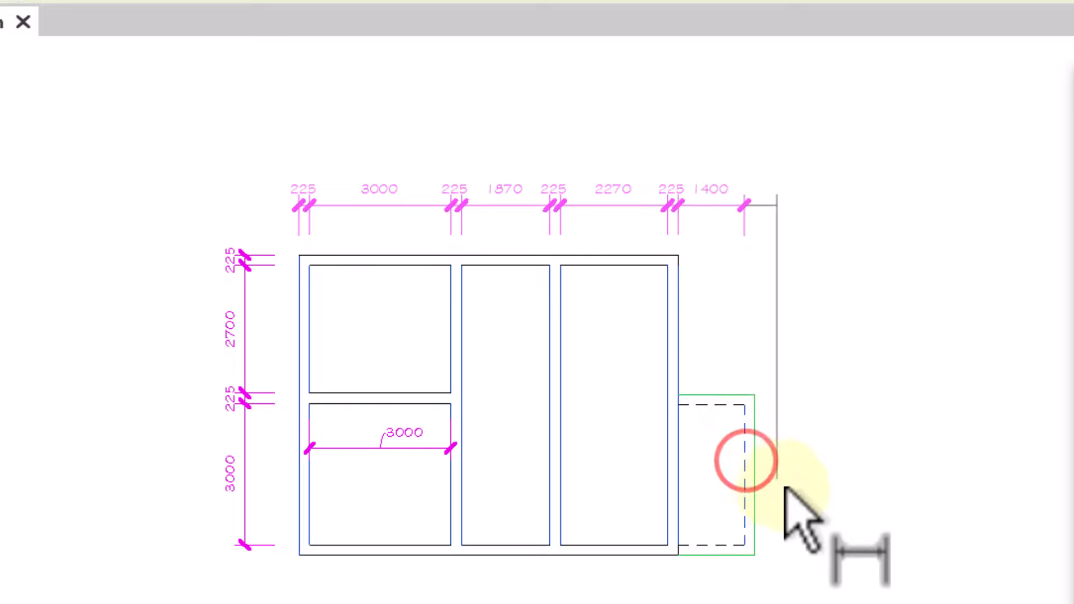
{"action": "left_click", "coordinate": [757, 469]}
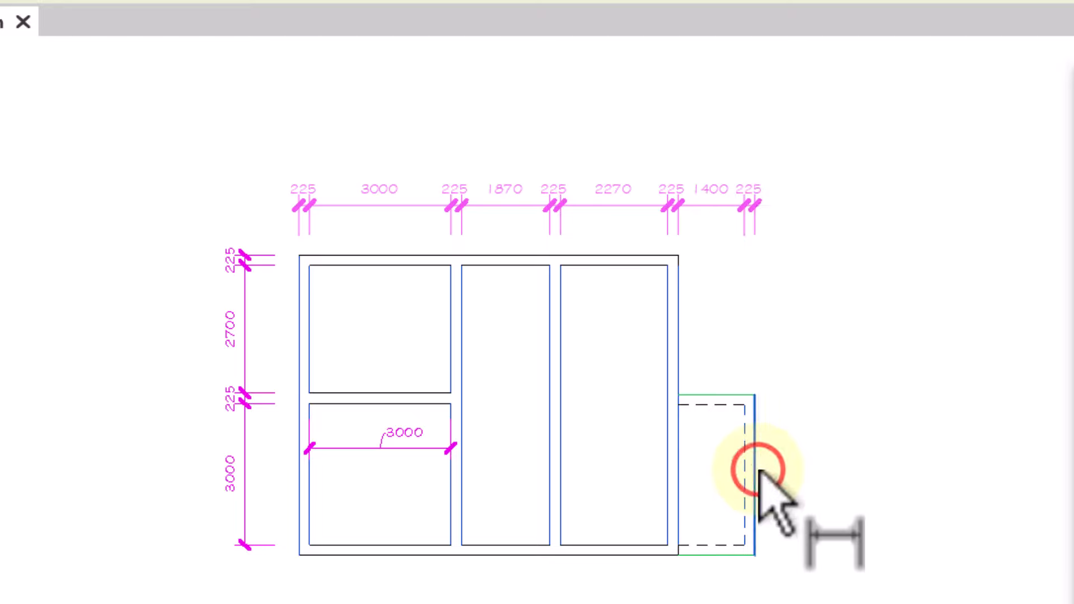
{"action": "left_click", "coordinate": [833, 358]}
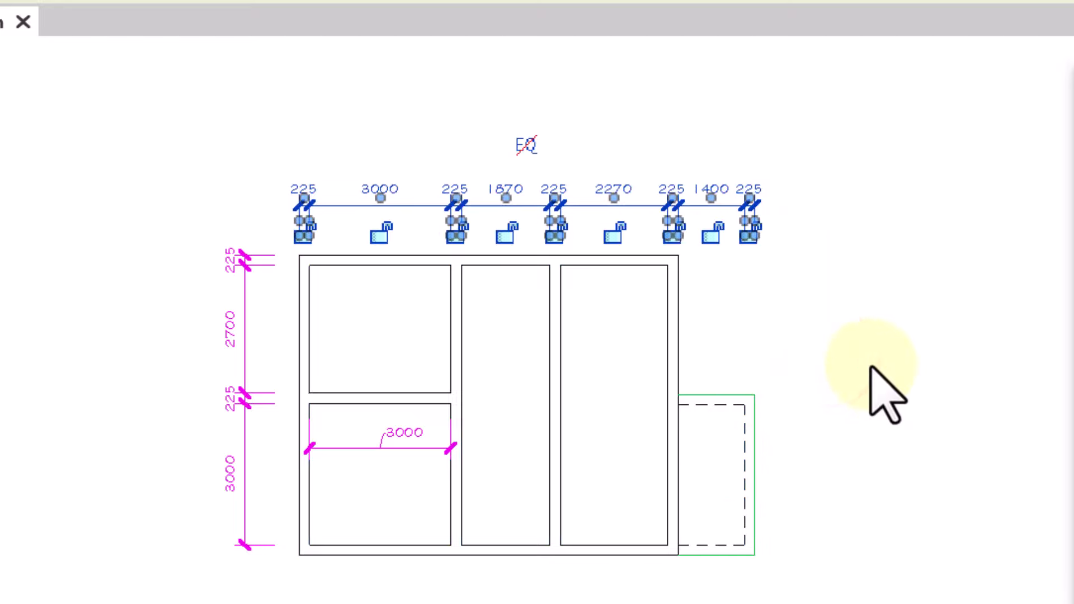
{"action": "key", "text": "Escape"}
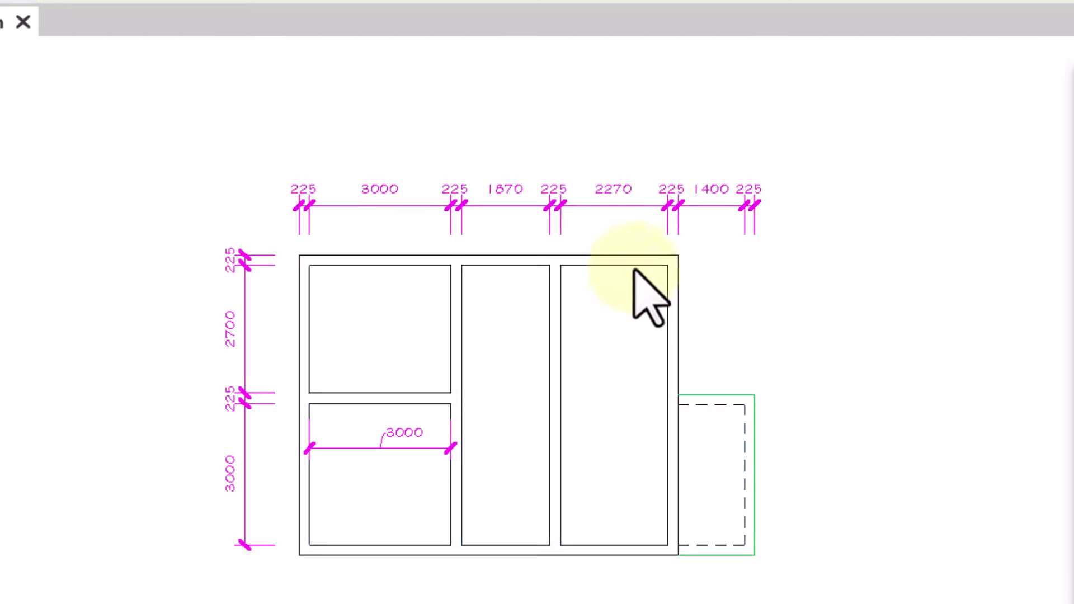
Change the Color of the Room dim type to the dark purple RGB 108-000-108 and clear the dimension selection.
{"action": "left_click", "coordinate": [572, 200]}
{"action": "left_click", "coordinate": [570, 204]}
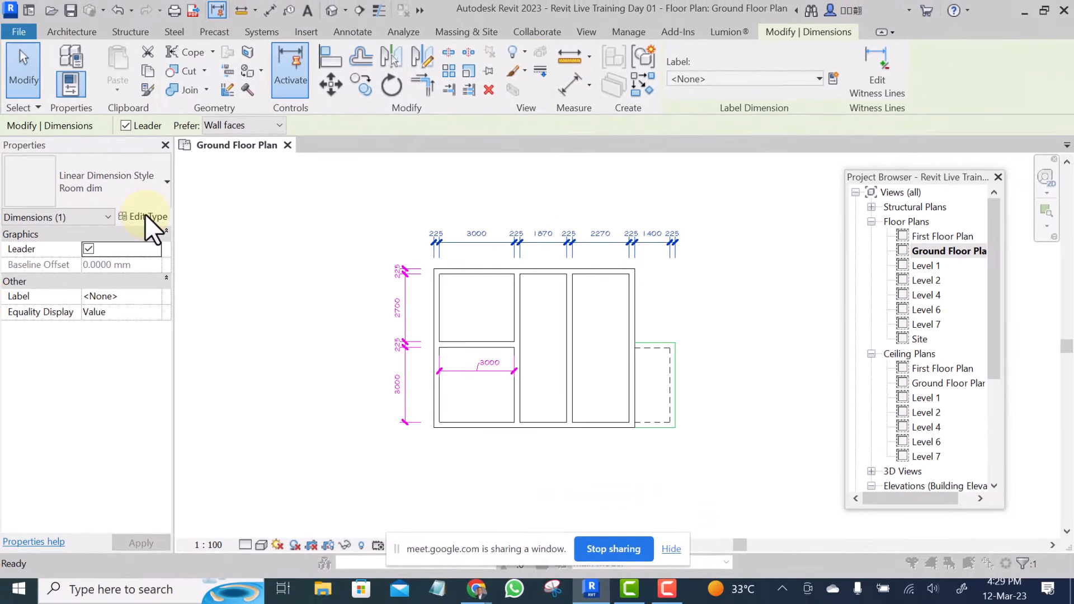
{"action": "left_click", "coordinate": [145, 214]}
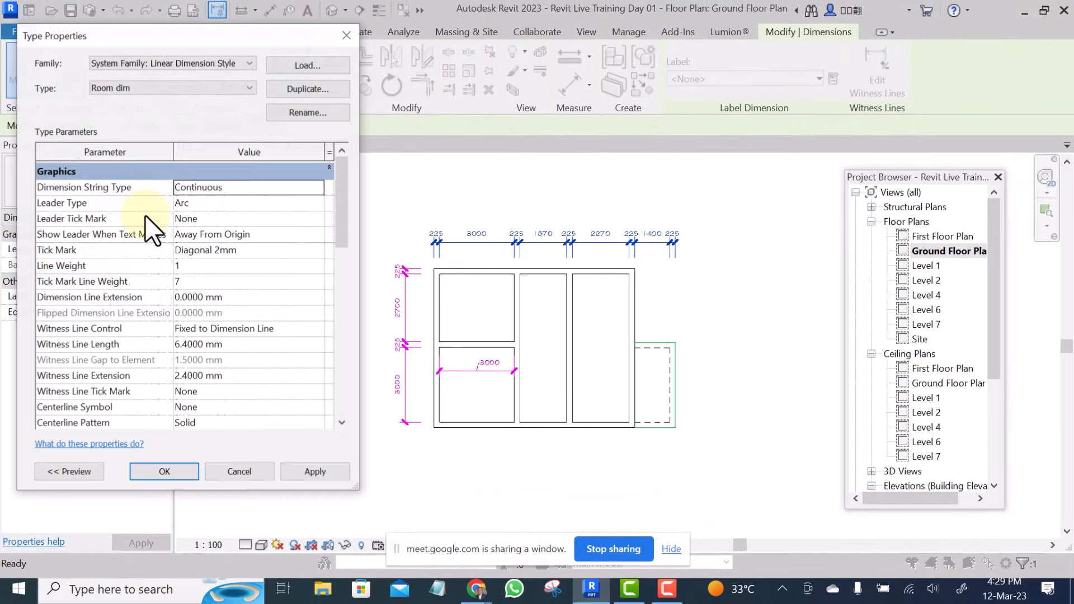
{"action": "left_click_drag", "start_coordinate": [341, 211], "coordinate": [327, 305]}
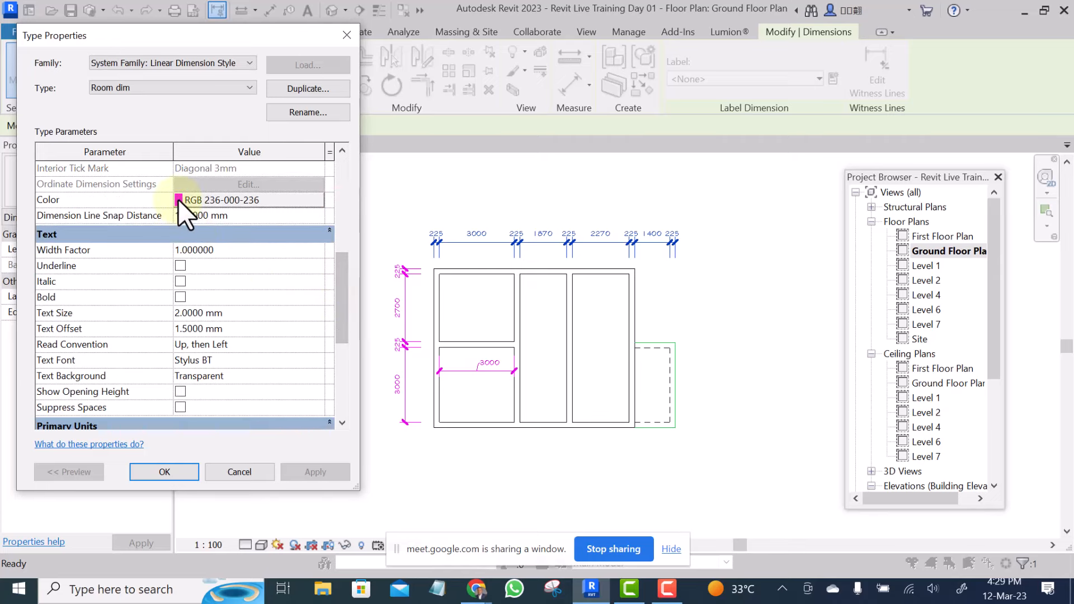
{"action": "left_click", "coordinate": [179, 199]}
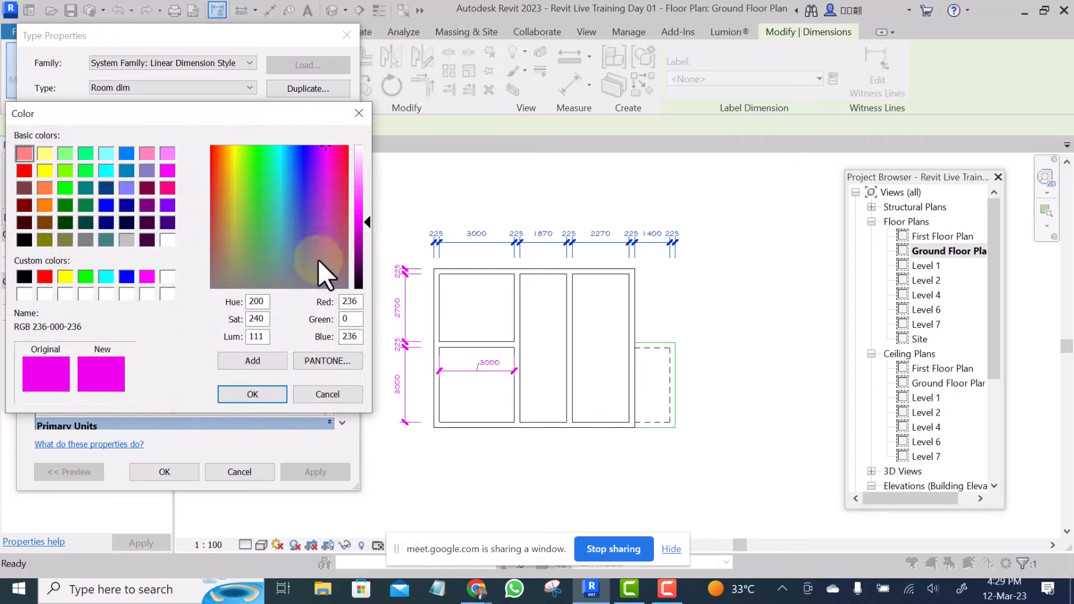
{"action": "left_click_drag", "start_coordinate": [366, 220], "coordinate": [363, 253]}
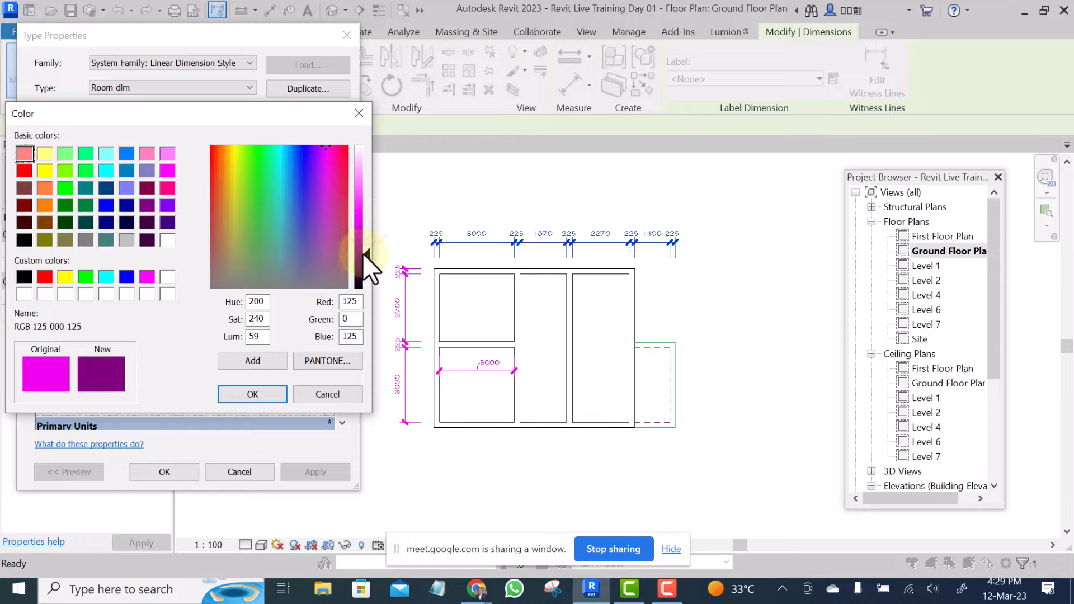
{"action": "left_click", "coordinate": [363, 258]}
{"action": "left_click", "coordinate": [265, 393]}
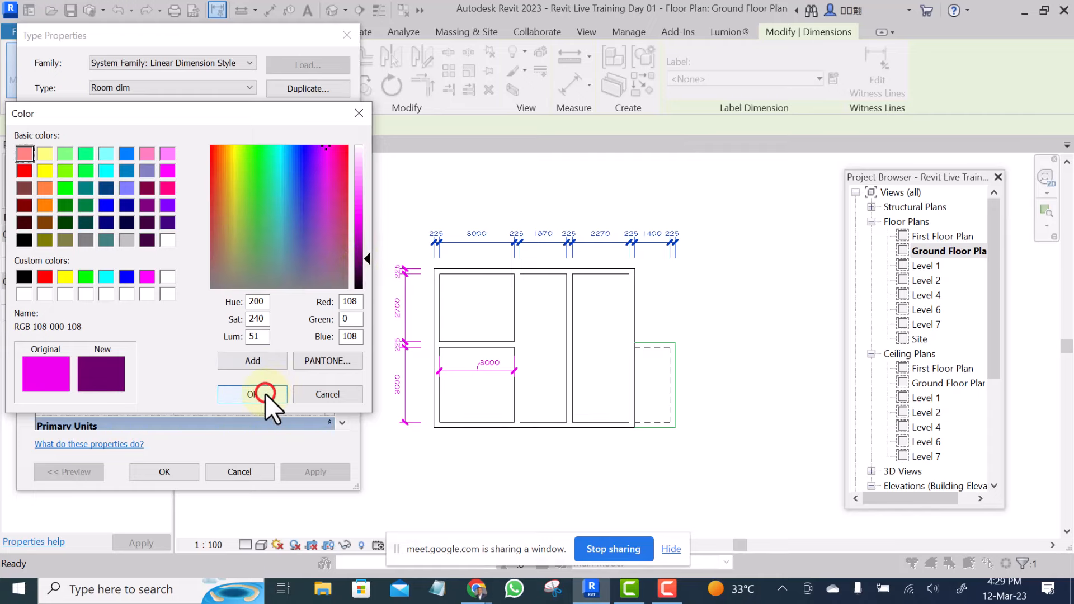
{"action": "left_click", "coordinate": [176, 469]}
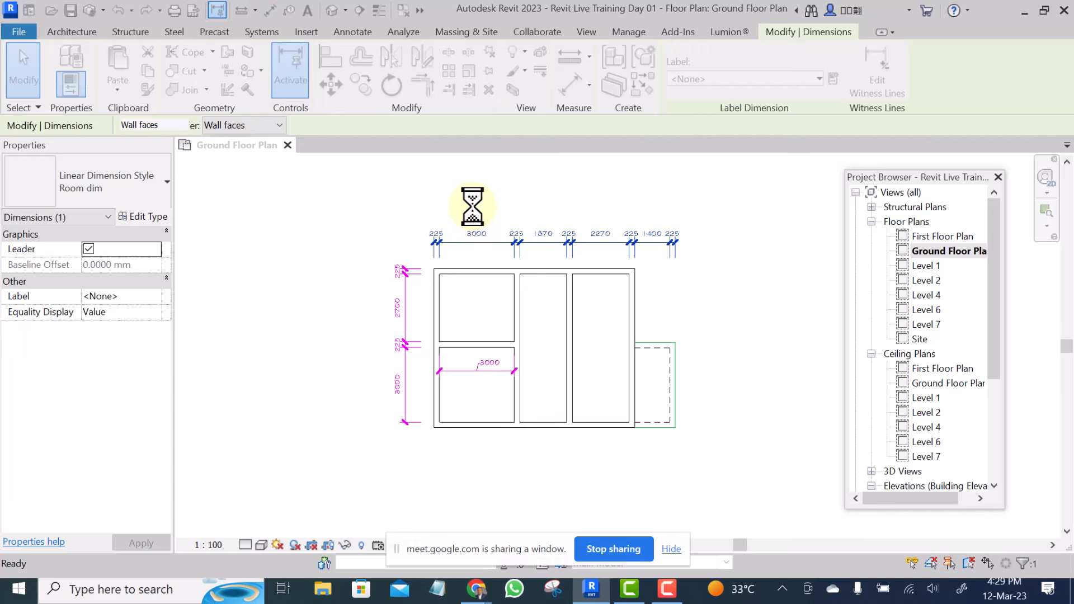
{"action": "key", "text": "Escape"}
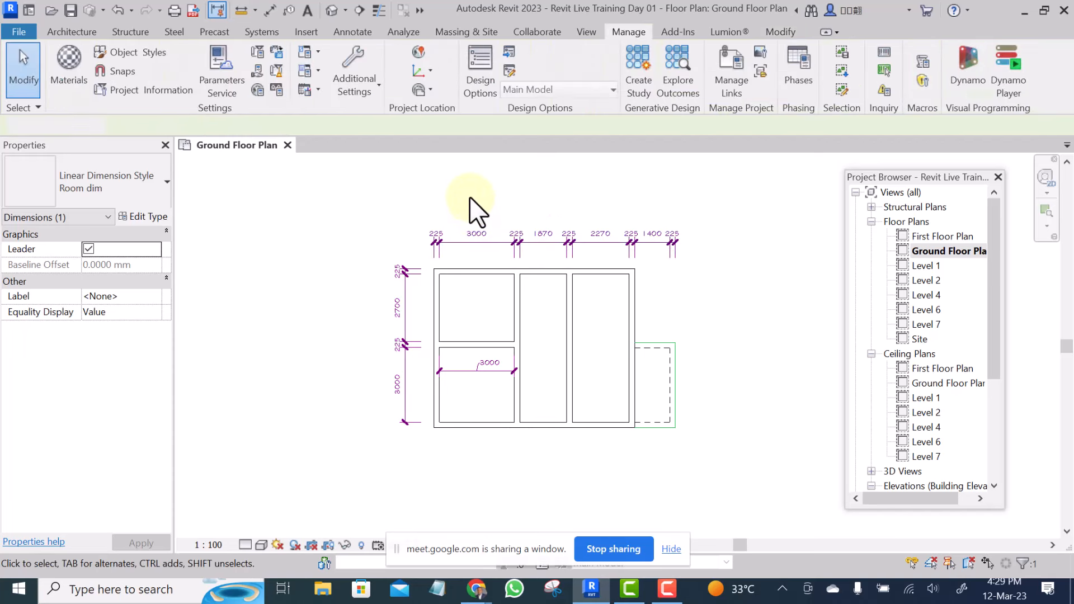
{"action": "left_click", "coordinate": [556, 312]}
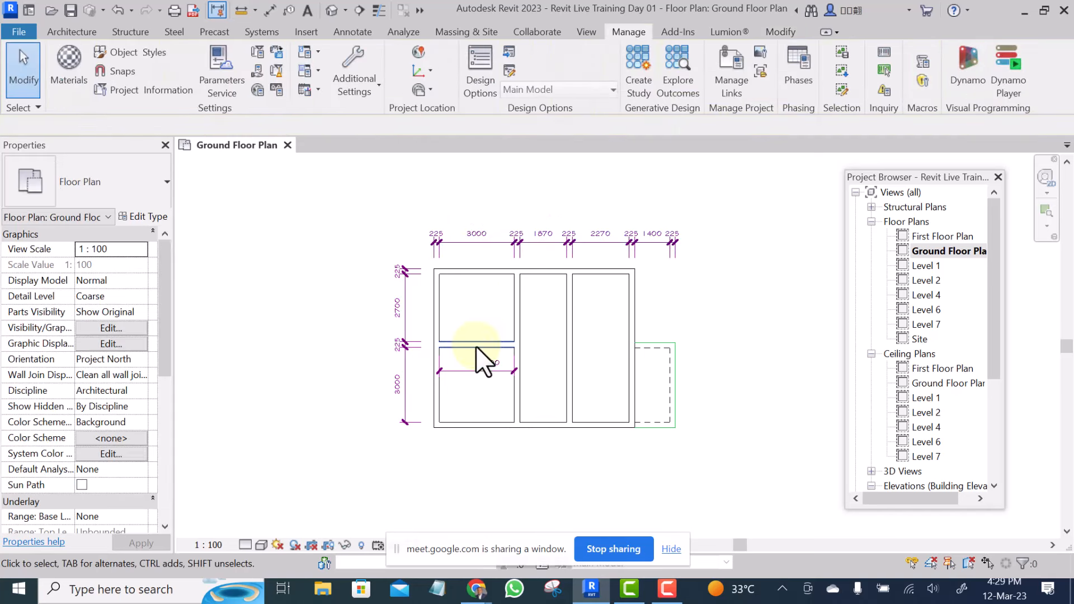
Place M_Single-Flush 0915 x 2134mm doors in the lower-left room's inner wall, about 100 mm below its upper wall, and in the outer wall facing the extension.
{"action": "scroll", "coordinate": [476, 348], "scroll_direction": "up", "scroll_amount": 1}
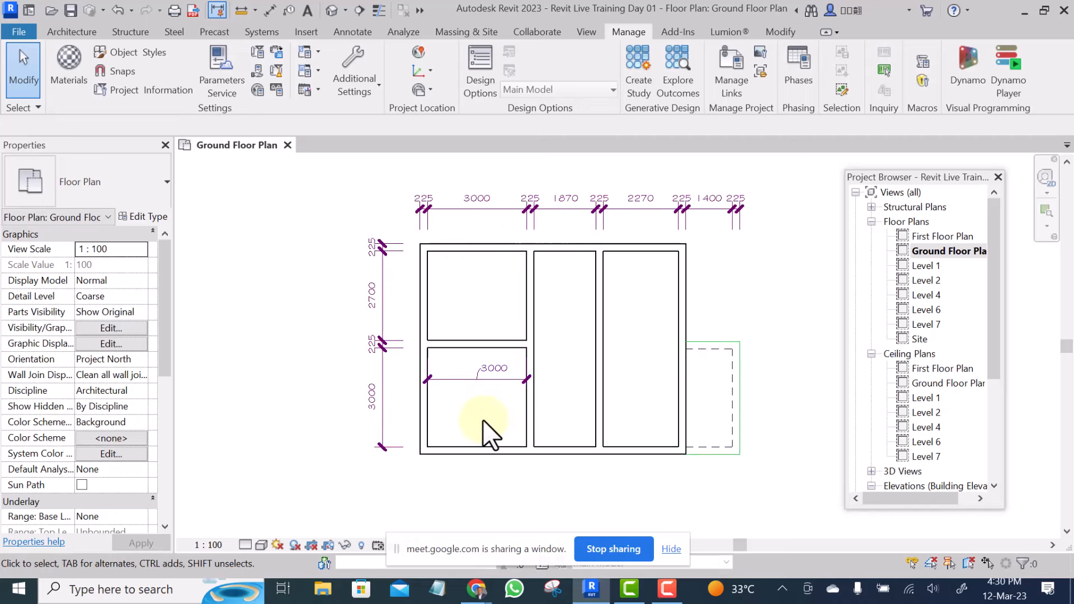
{"action": "key", "text": "d"}
{"action": "key", "text": "r"}
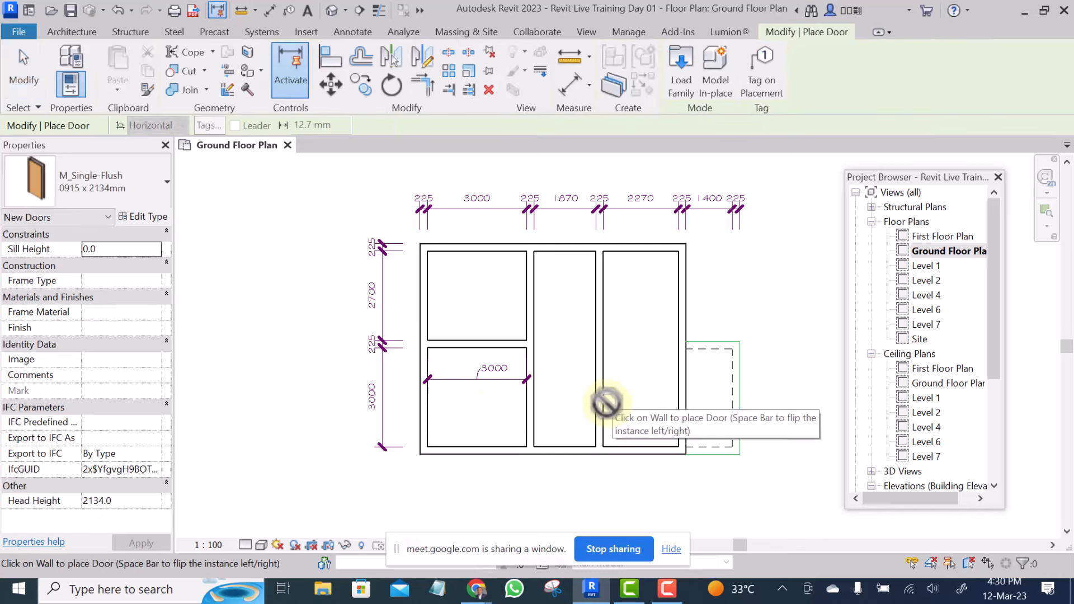
{"action": "left_click", "coordinate": [525, 422]}
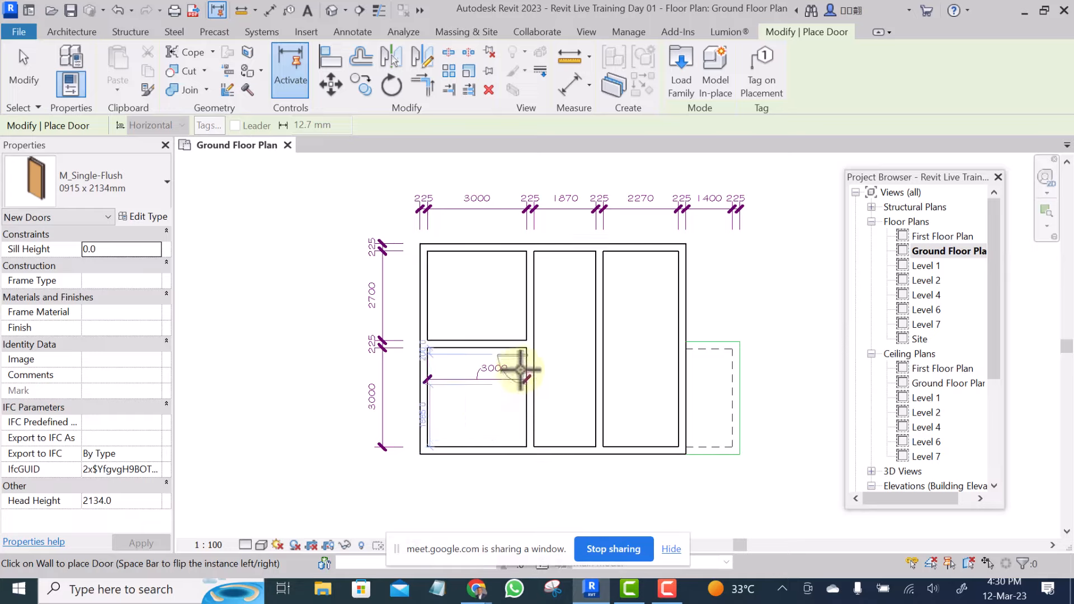
{"action": "key", "text": "Escape"}
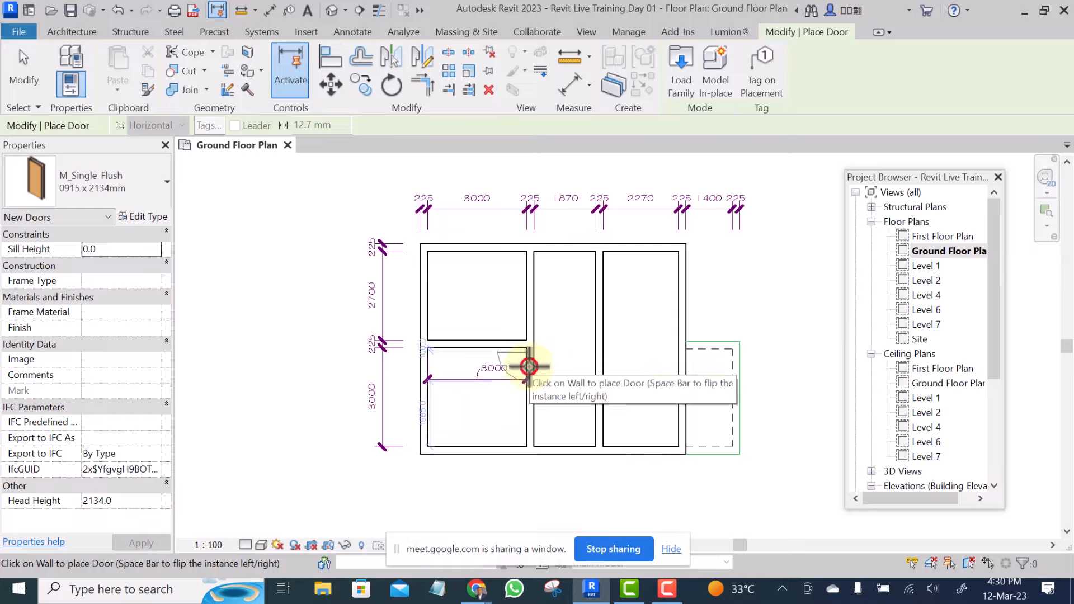
{"action": "left_click", "coordinate": [528, 365]}
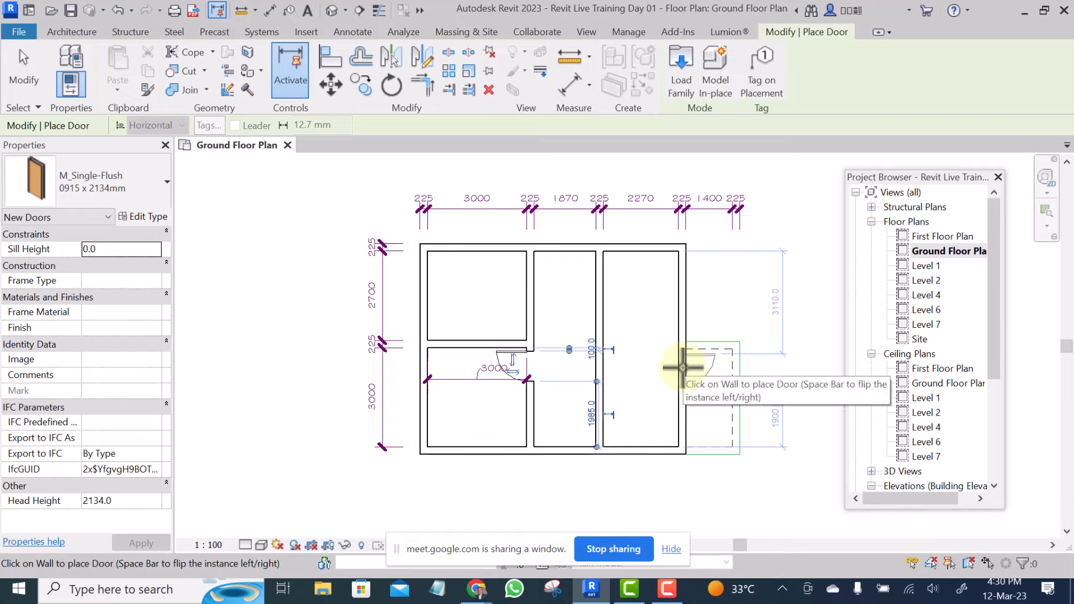
{"action": "left_click", "coordinate": [682, 367]}
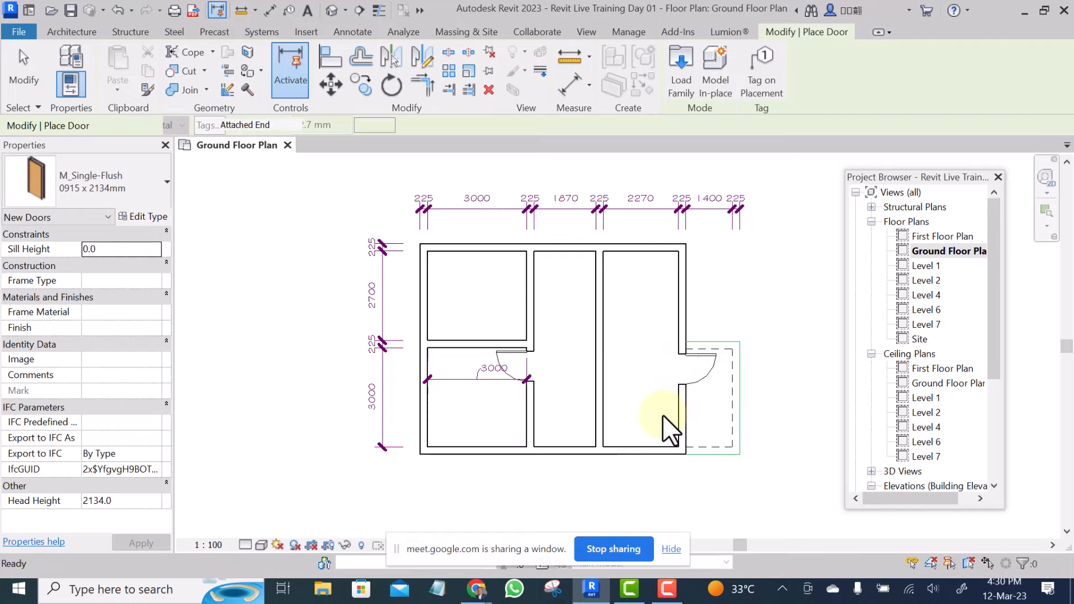
{"action": "key", "text": "Escape"}
Add a text note reading "Toilet" inside the lower-left room, just under its width dimension.
{"action": "key", "text": "t"}
{"action": "key", "text": "x"}
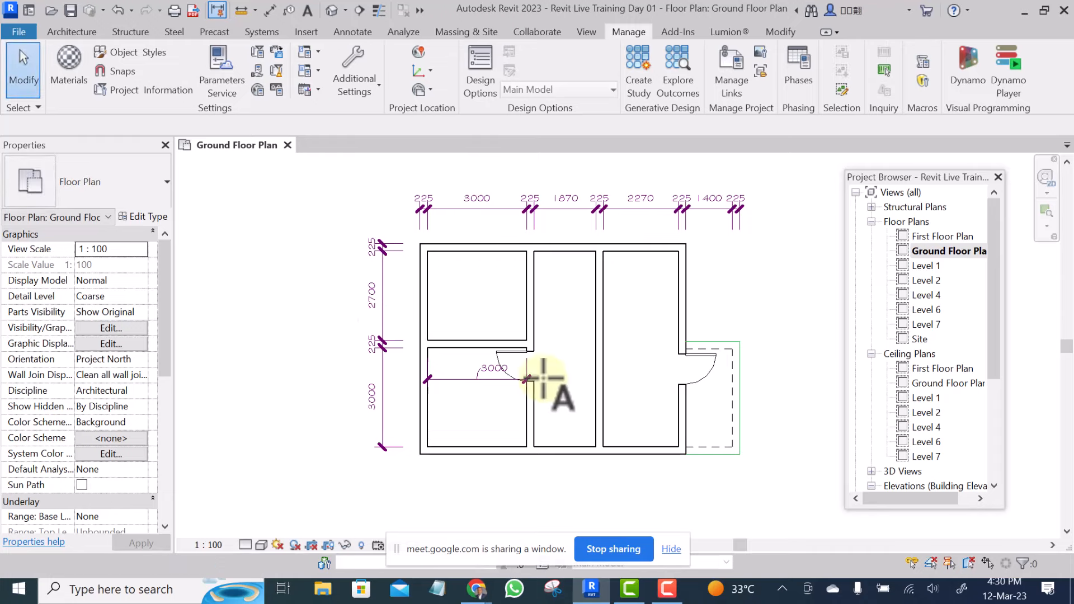
{"action": "left_click", "coordinate": [456, 385]}
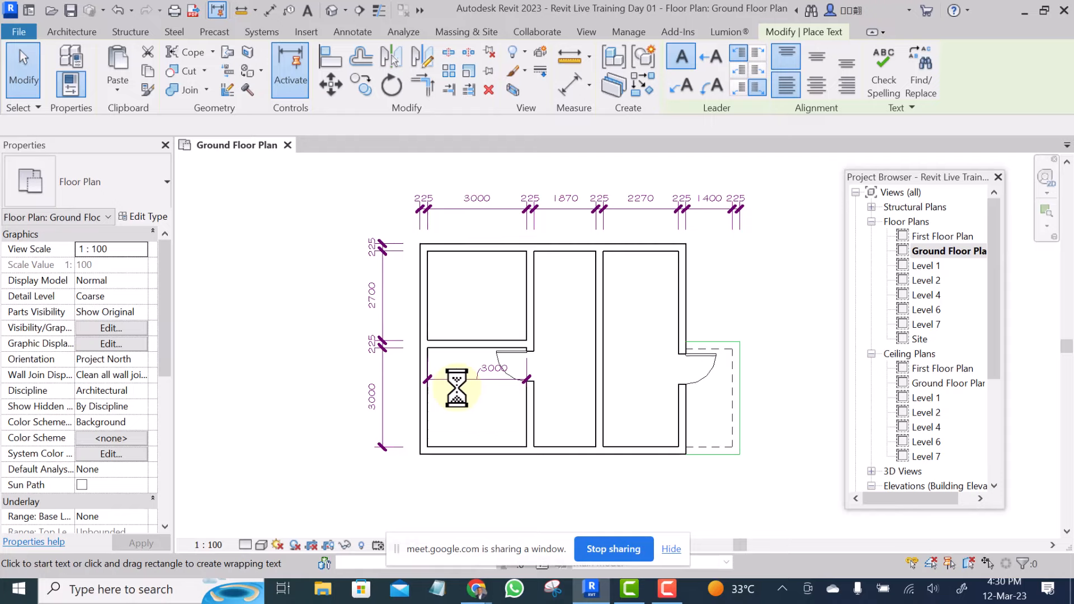
{"action": "scroll", "coordinate": [455, 386], "scroll_direction": "up", "scroll_amount": 2}
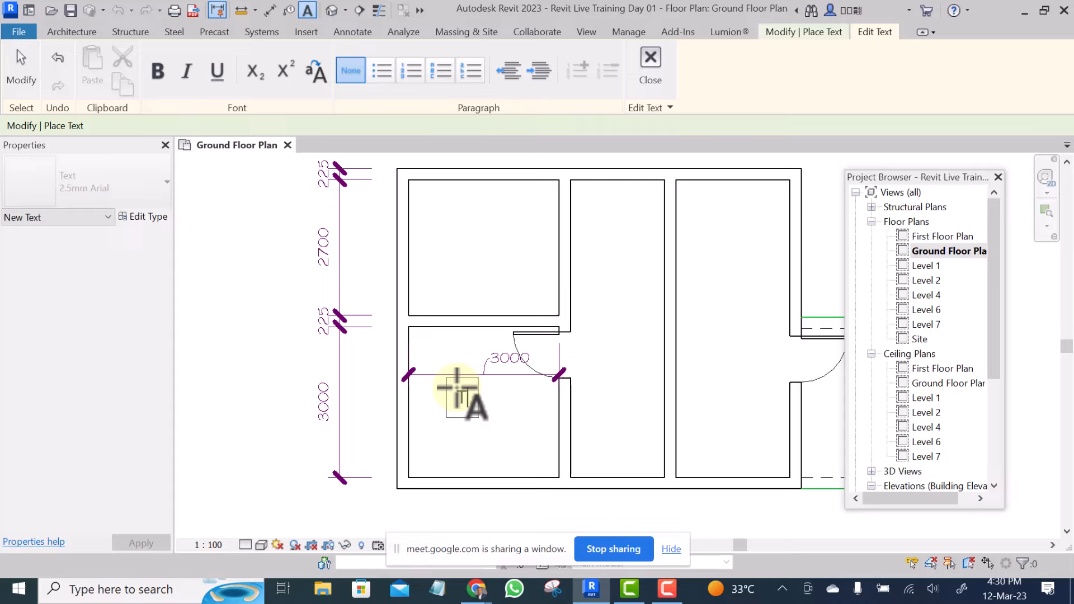
{"action": "type", "text": "Toilet"}
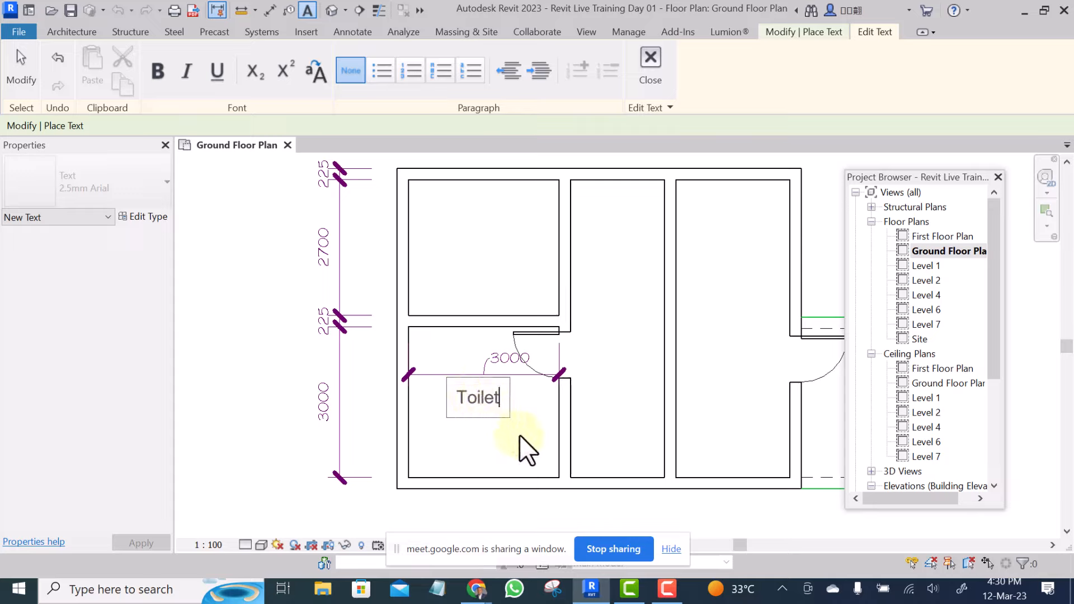
{"action": "left_click", "coordinate": [519, 438]}
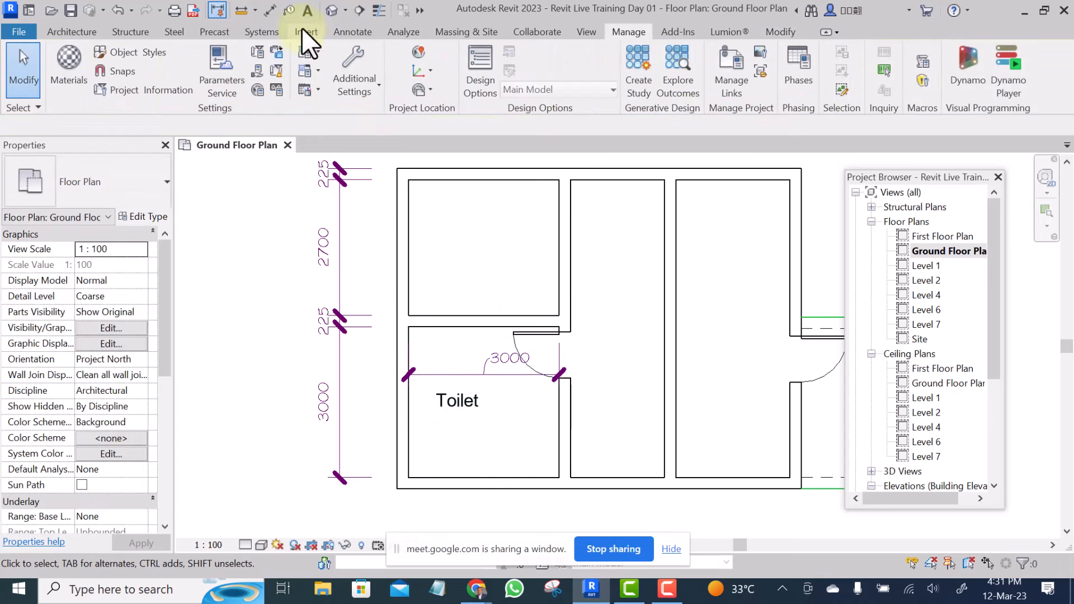
Create a Diagonal Down filled region as a 3000 by 3000 mm rectangle covering the whole Toilet room.
{"action": "left_click", "coordinate": [349, 29]}
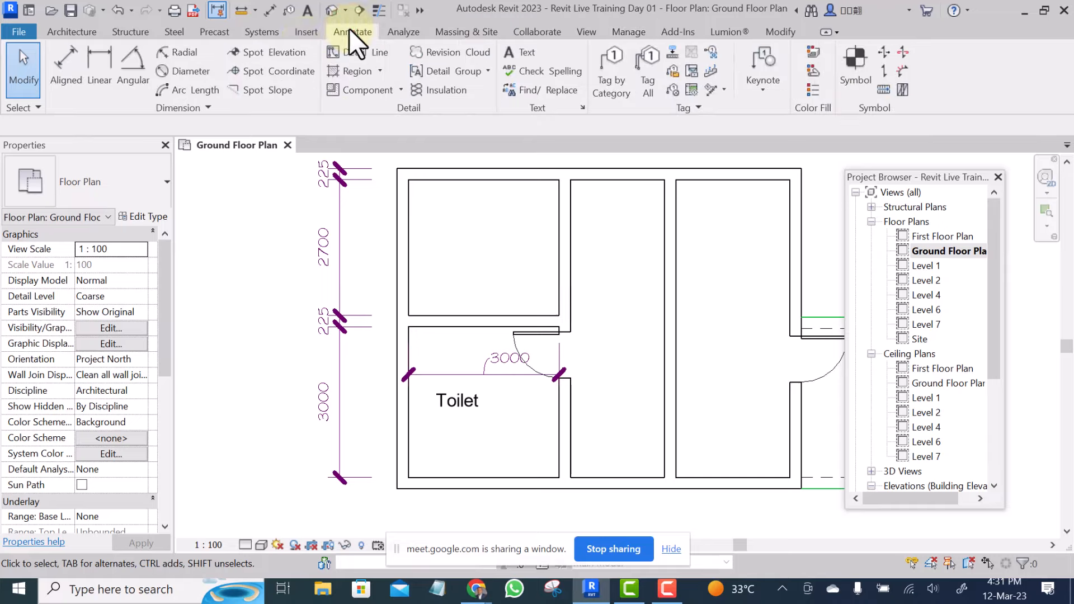
{"action": "left_click", "coordinate": [373, 70]}
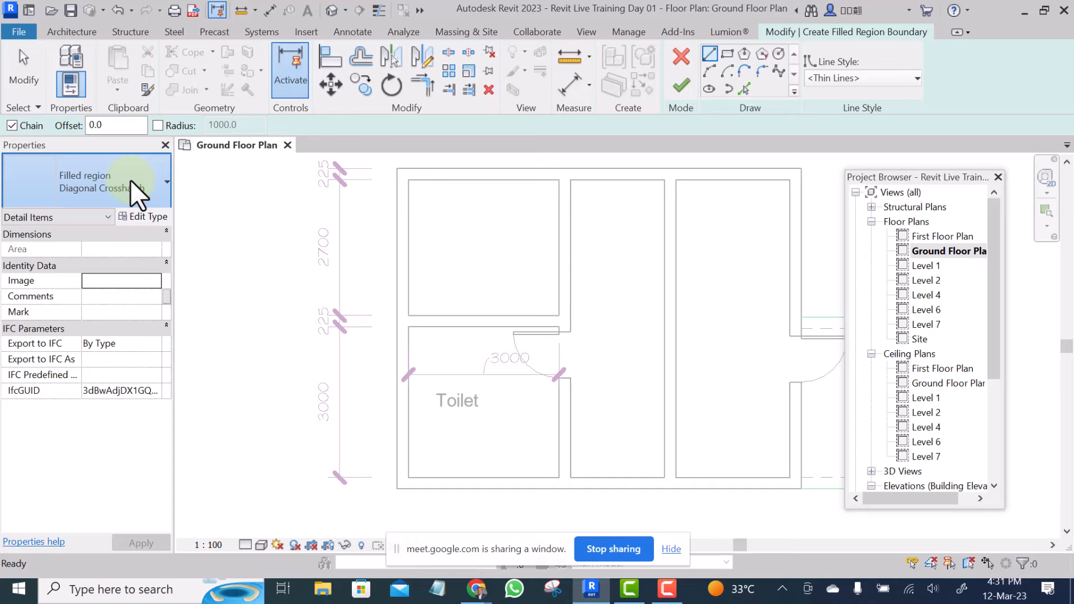
{"action": "left_click", "coordinate": [130, 180]}
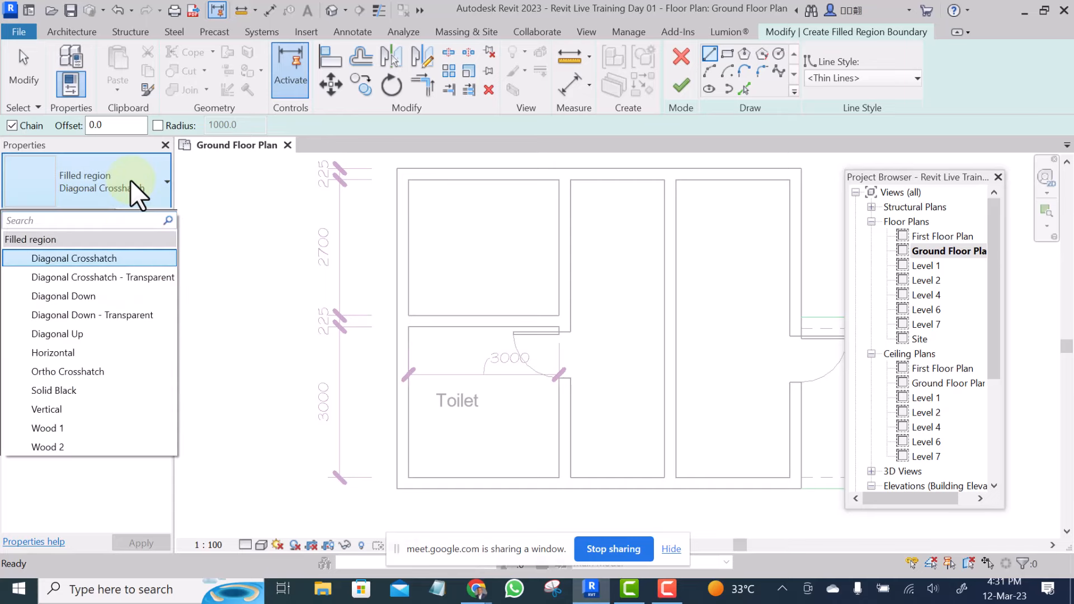
{"action": "left_click", "coordinate": [97, 277]}
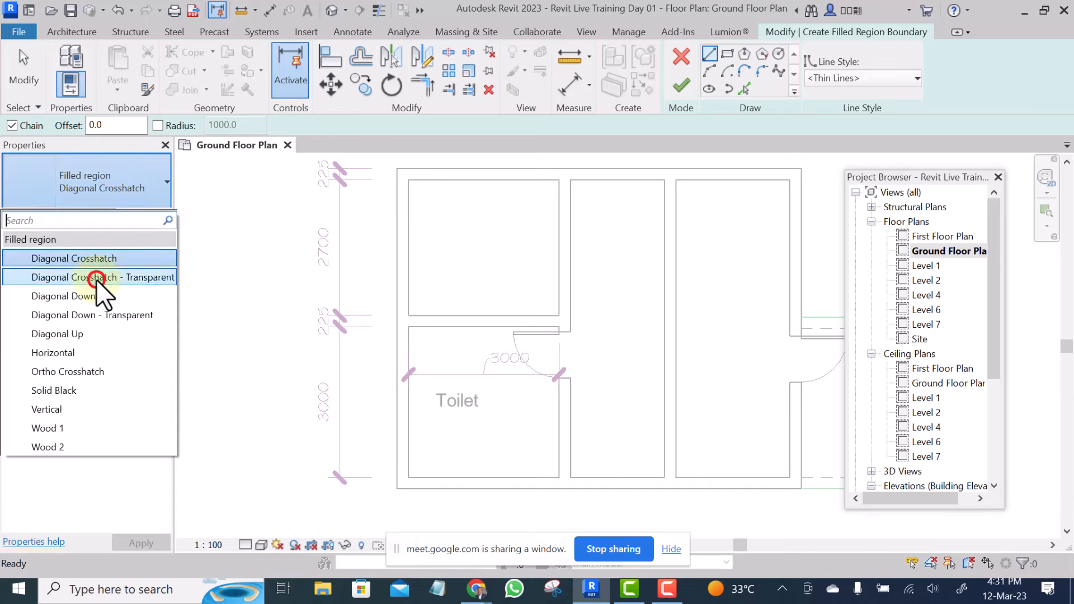
{"action": "left_click", "coordinate": [118, 178]}
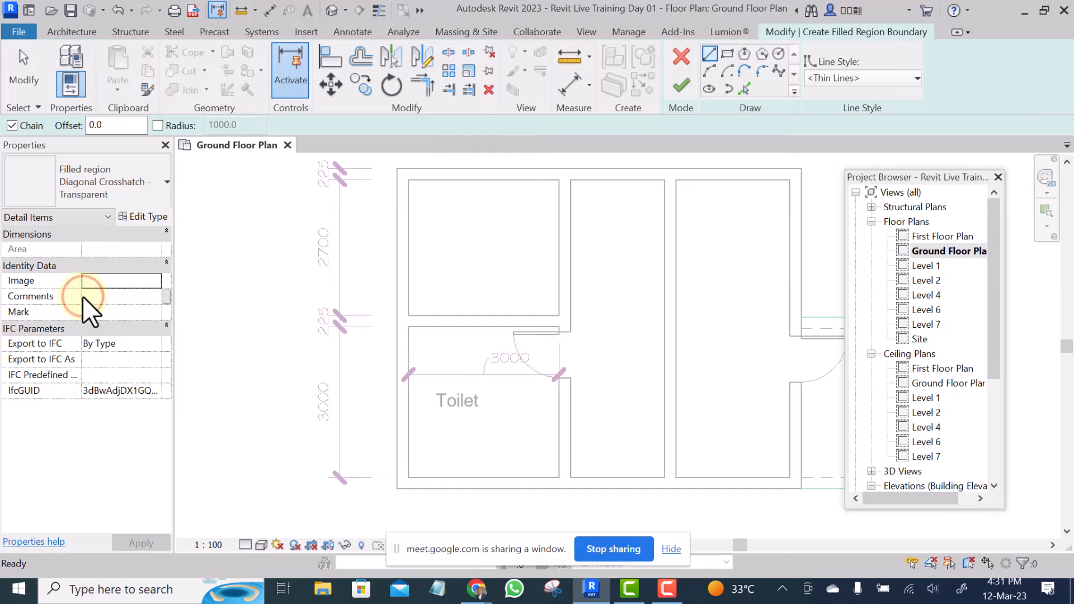
{"action": "left_click", "coordinate": [727, 53]}
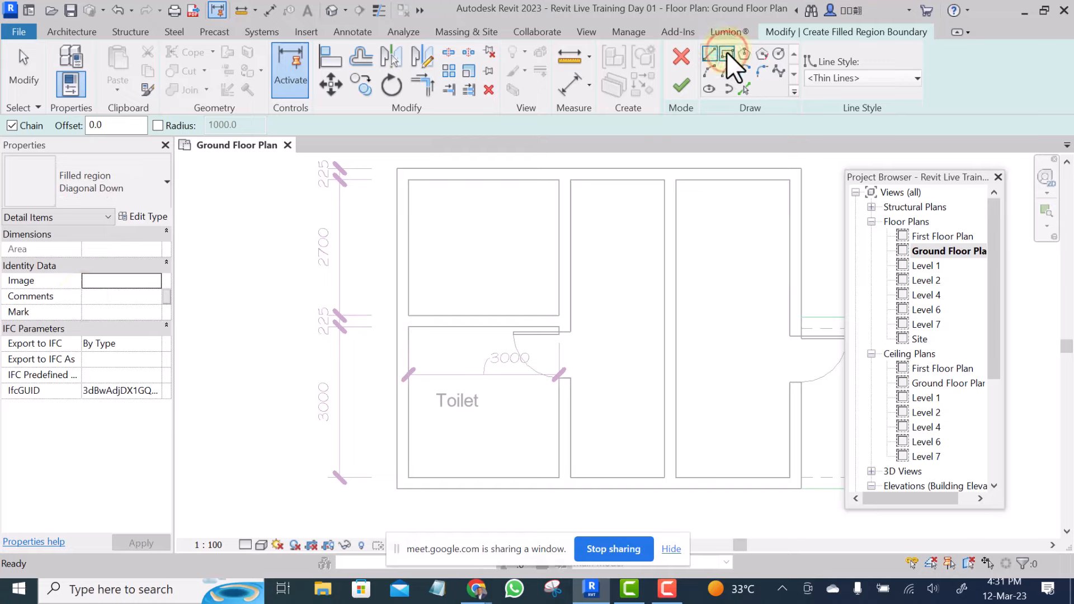
{"action": "left_click", "coordinate": [411, 331]}
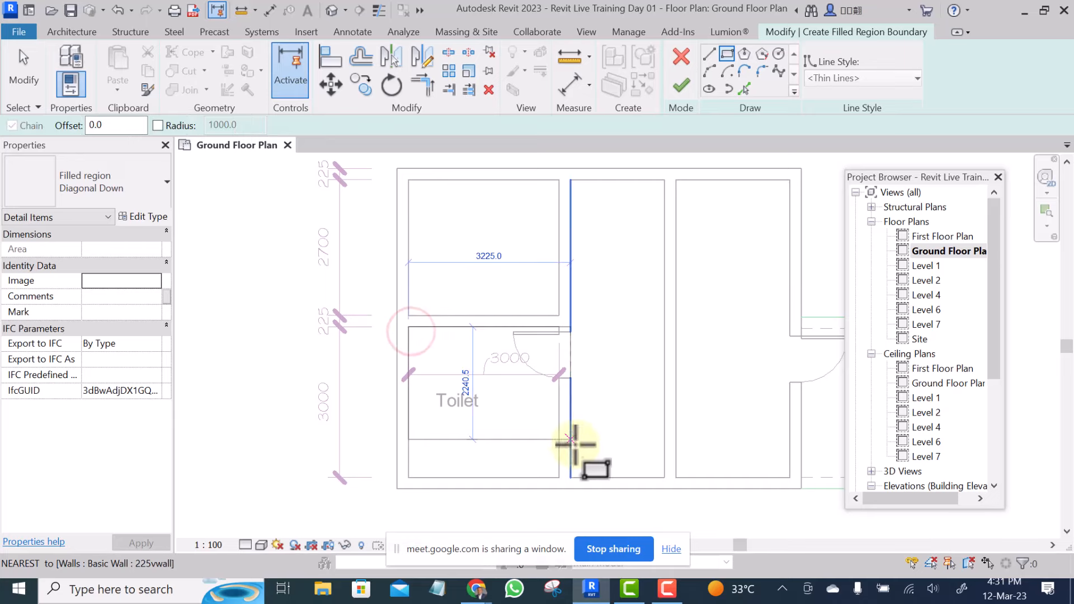
{"action": "left_click", "coordinate": [558, 478]}
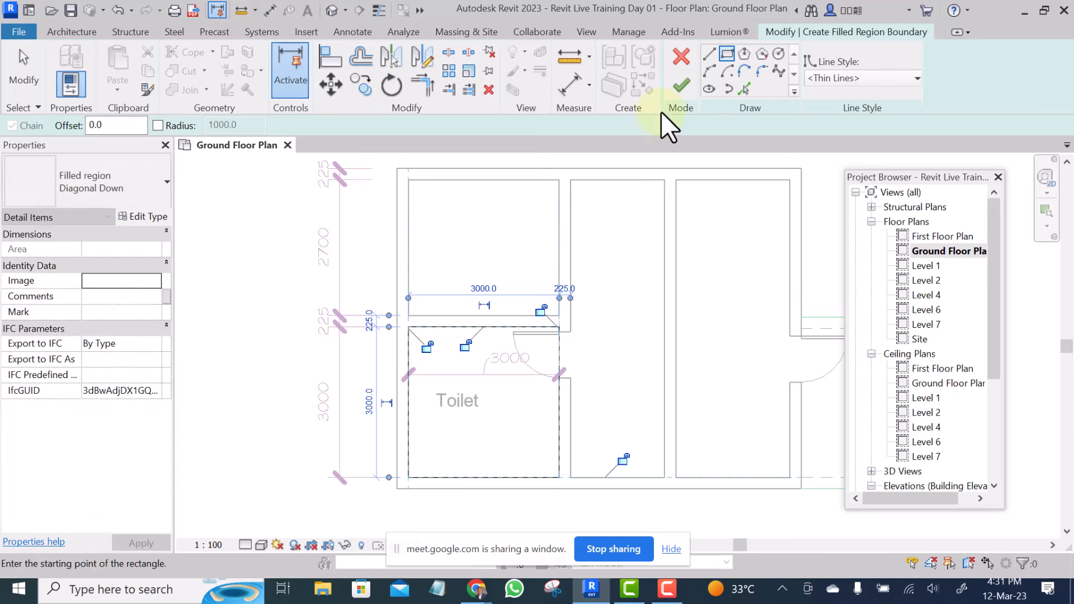
{"action": "left_click", "coordinate": [681, 87]}
{"action": "left_click", "coordinate": [293, 245]}
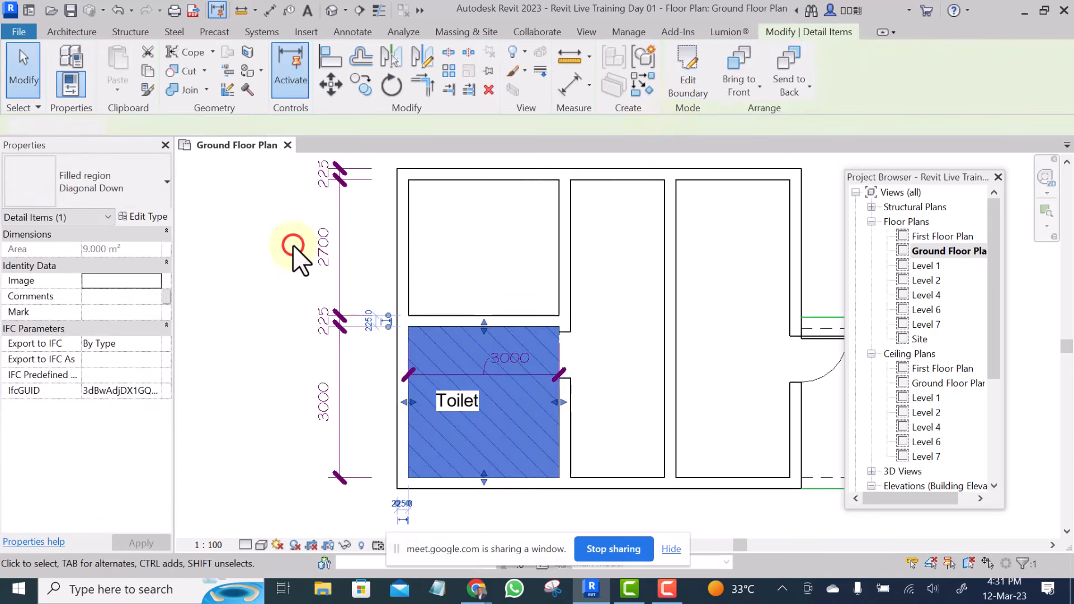
Set the Text Background of the Room dim type to Opaque, apply the type change, and clear the dimension selection.
{"action": "scroll", "coordinate": [523, 361], "scroll_direction": "up", "scroll_amount": 1}
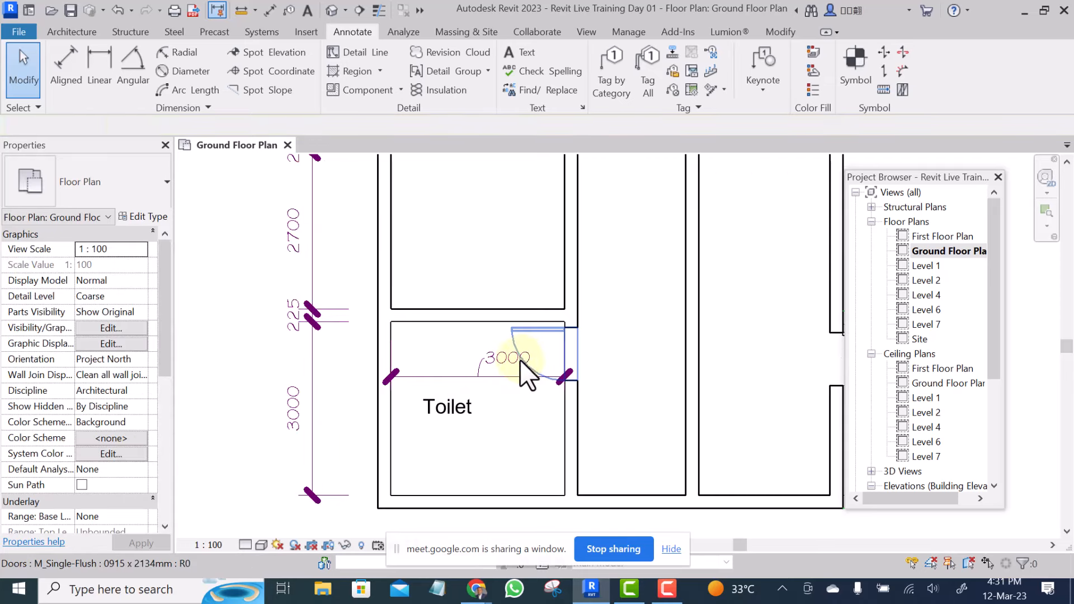
{"action": "scroll", "coordinate": [508, 373], "scroll_direction": "up", "scroll_amount": 2}
{"action": "left_click", "coordinate": [505, 380]}
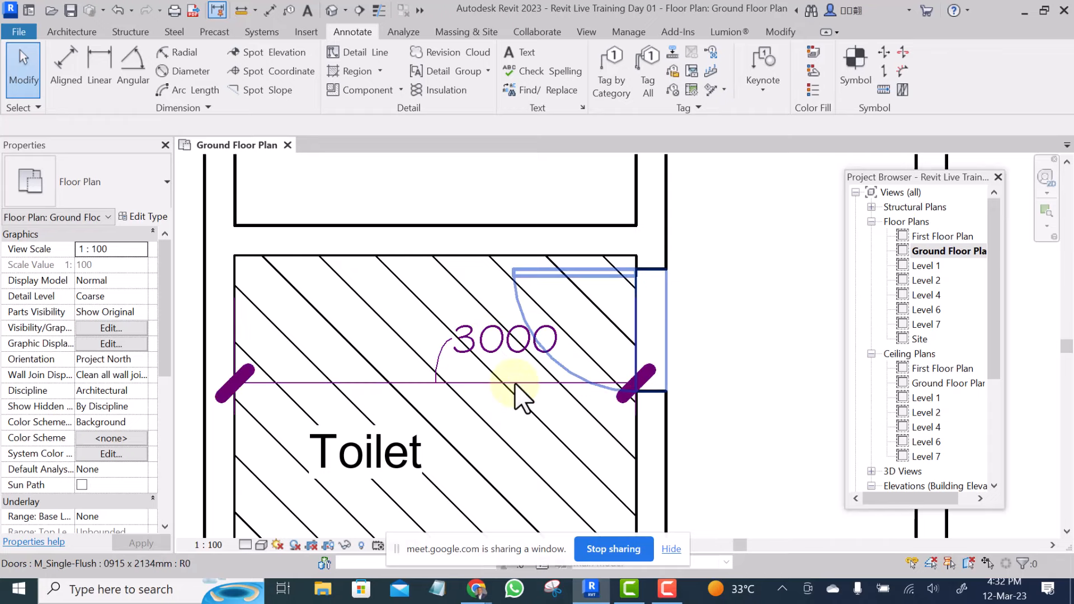
{"action": "left_click", "coordinate": [453, 382]}
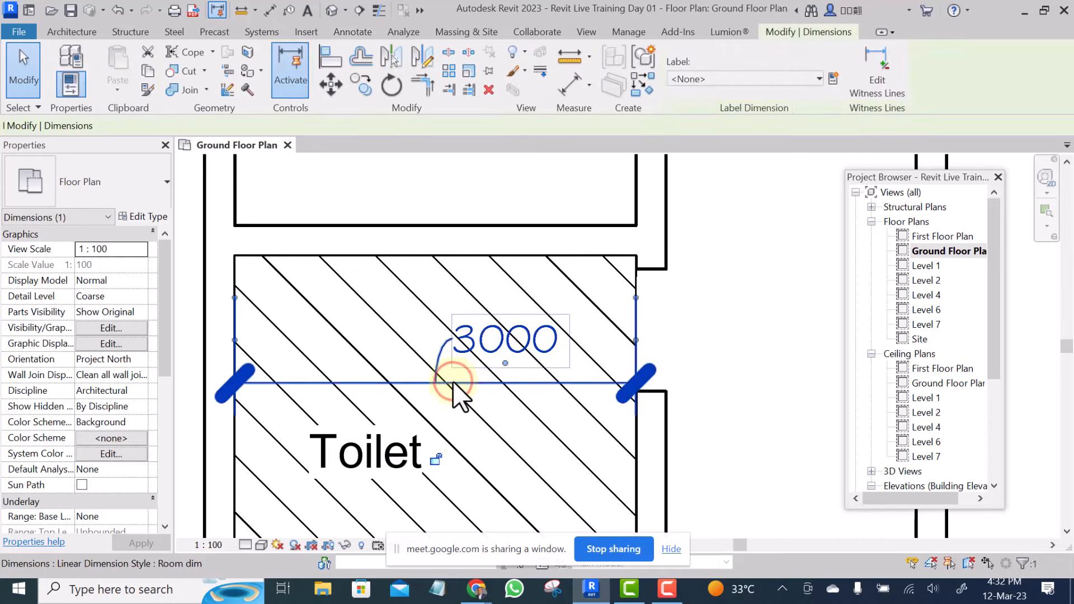
{"action": "left_click", "coordinate": [139, 216]}
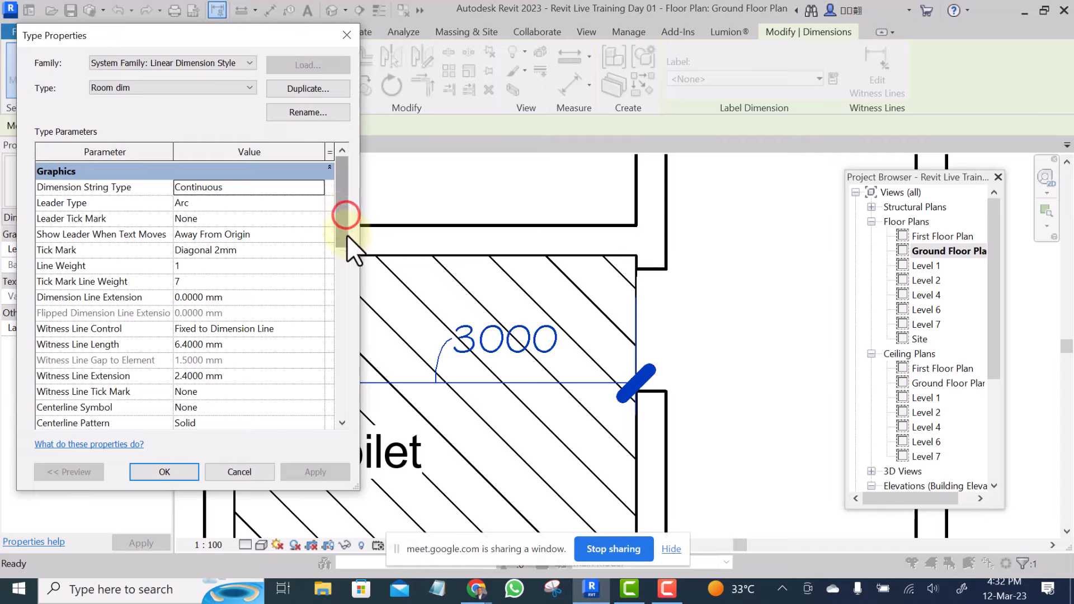
{"action": "scroll", "coordinate": [347, 241], "scroll_direction": "down", "scroll_amount": 7}
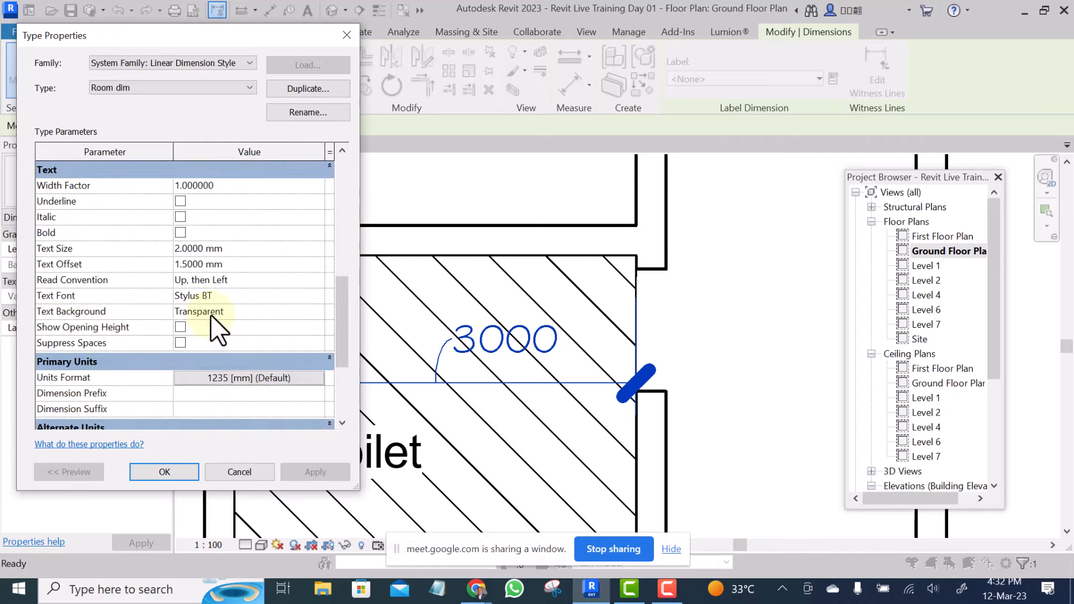
{"action": "left_click", "coordinate": [314, 312]}
{"action": "left_click", "coordinate": [317, 312]}
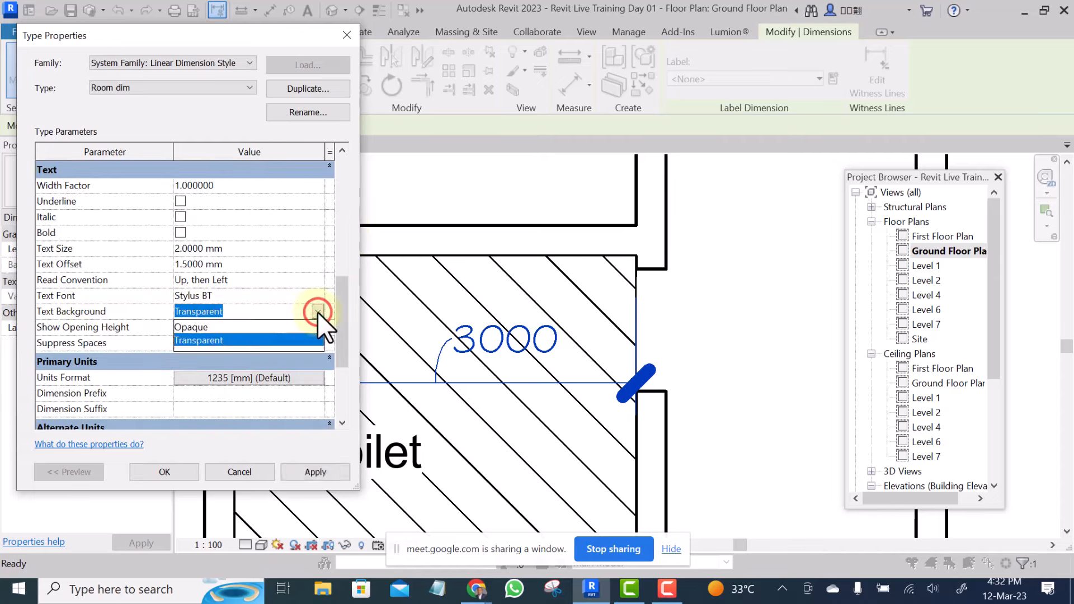
{"action": "left_click", "coordinate": [198, 326]}
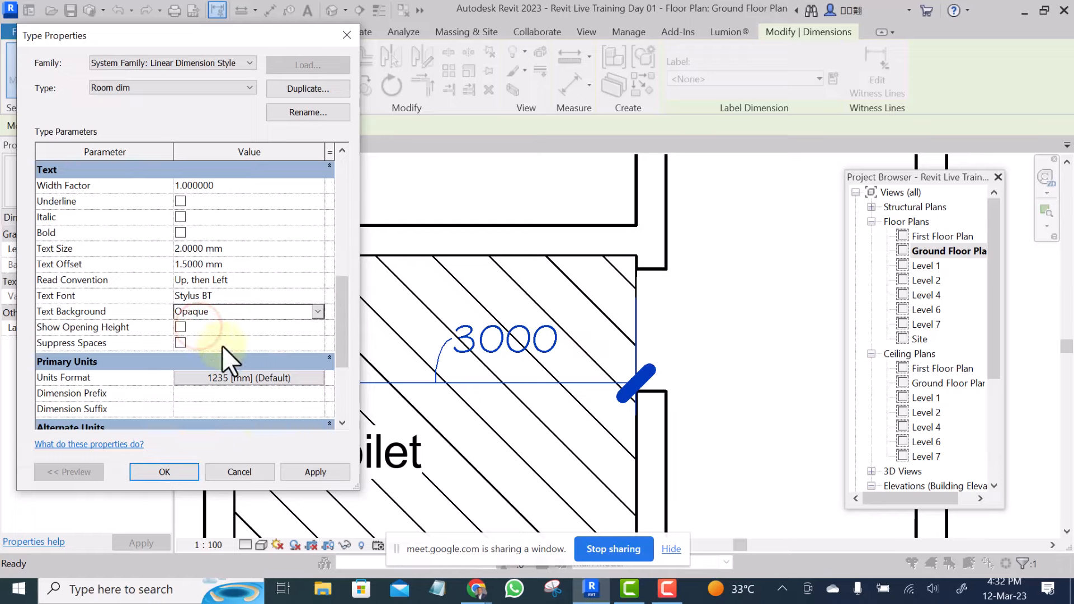
{"action": "left_click", "coordinate": [302, 468]}
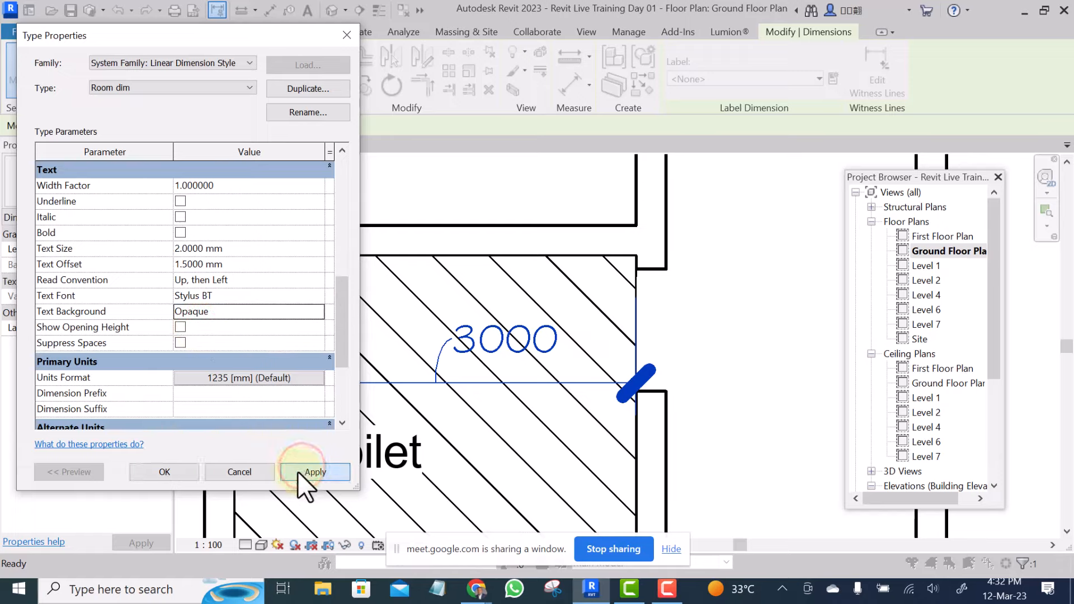
{"action": "left_click", "coordinate": [173, 472]}
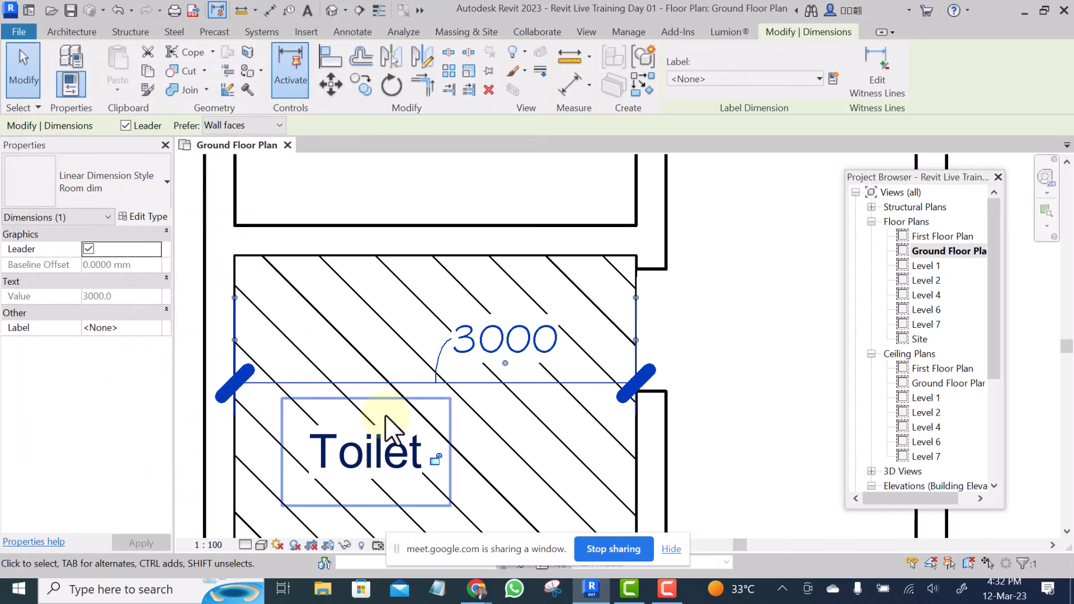
{"action": "left_click", "coordinate": [777, 325]}
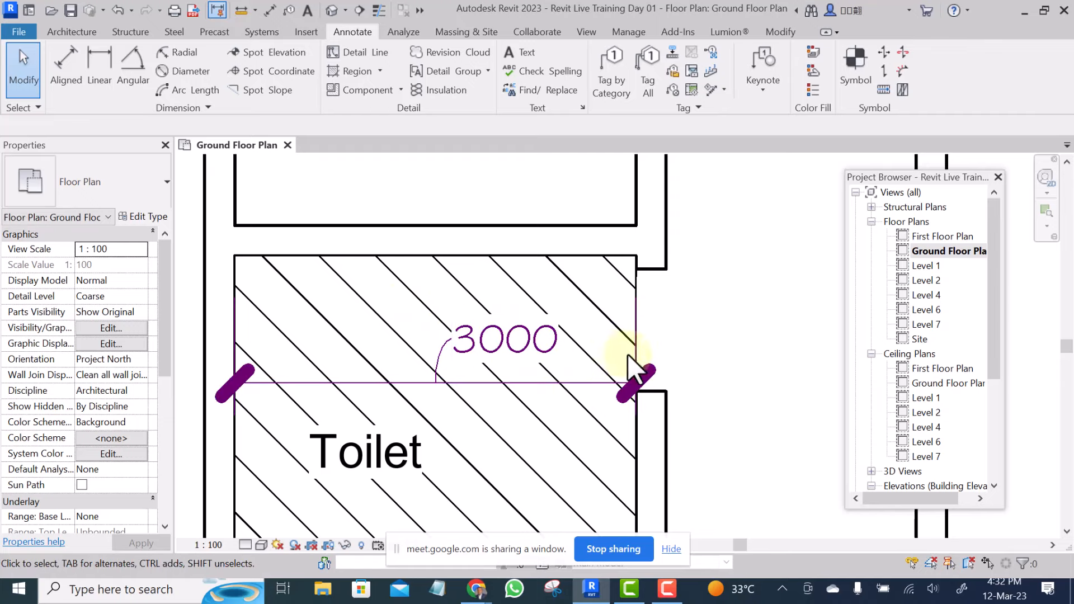
{"action": "left_click", "coordinate": [493, 389]}
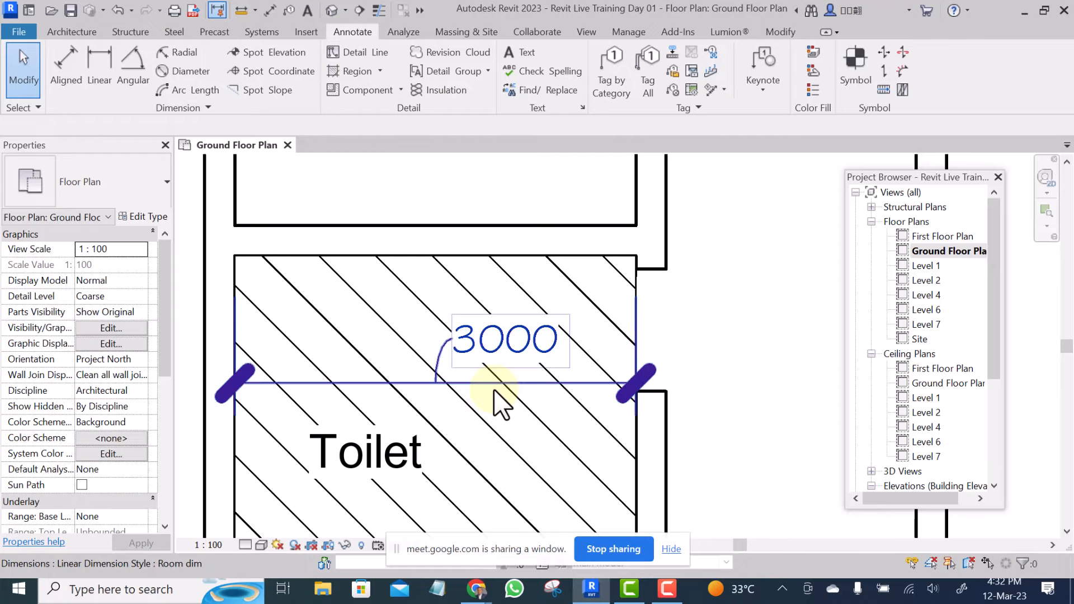
{"action": "key", "text": "Escape"}
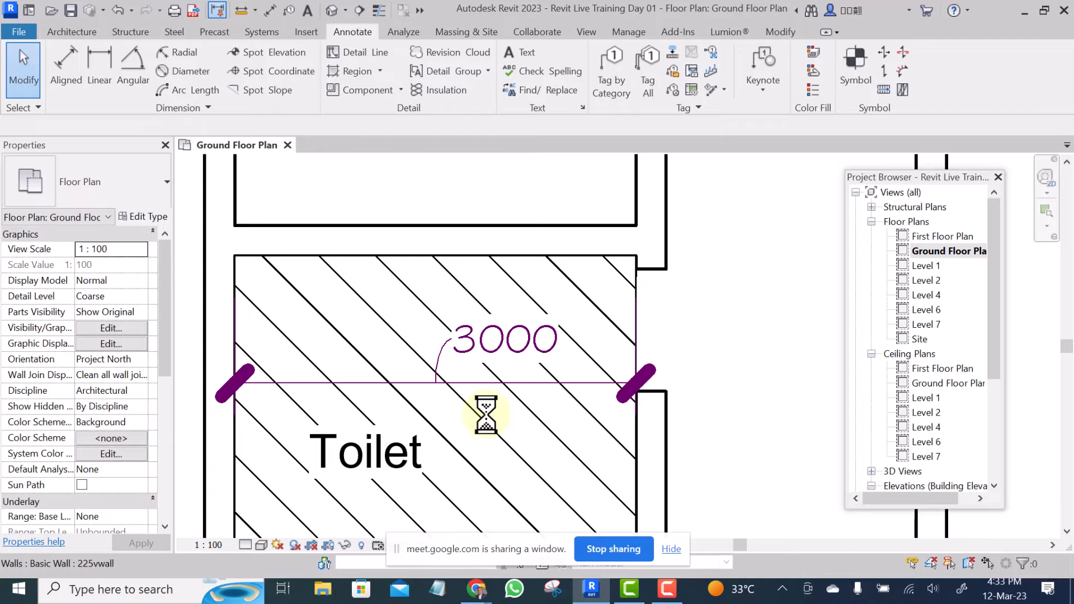
{"action": "scroll", "coordinate": [429, 314], "scroll_direction": "down", "scroll_amount": 1}
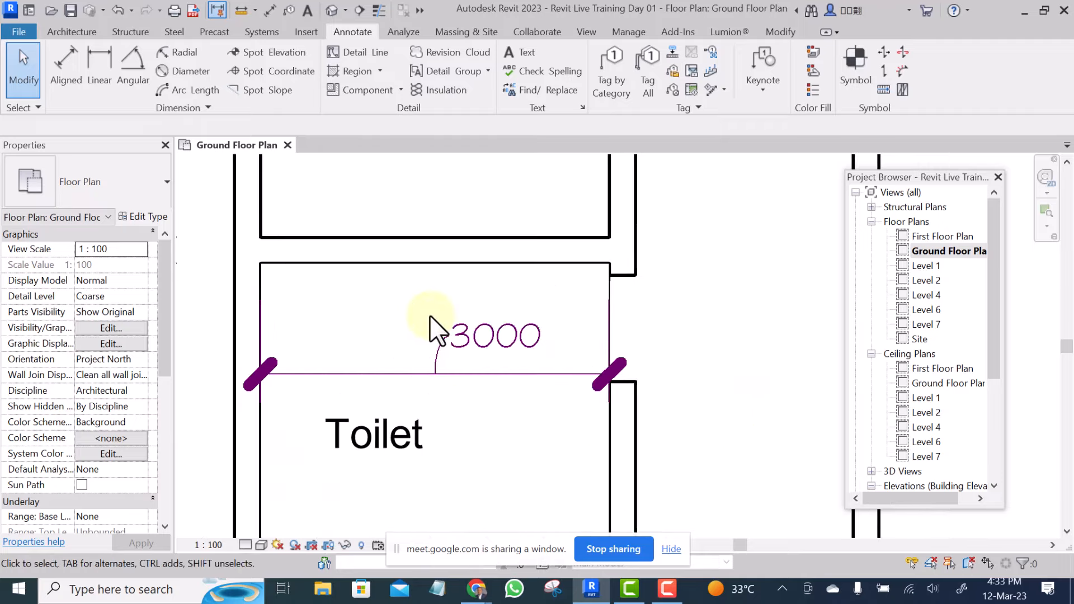
{"action": "scroll", "coordinate": [430, 315], "scroll_direction": "down", "scroll_amount": 2}
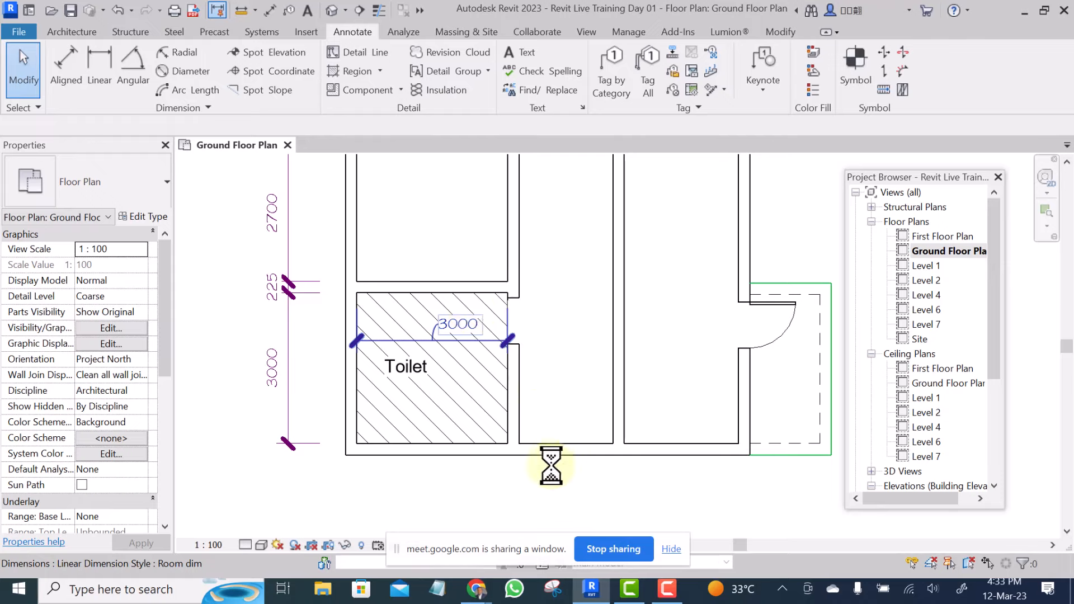
Switch to the Google Meet window in Chrome.
{"action": "left_click", "coordinate": [478, 593]}
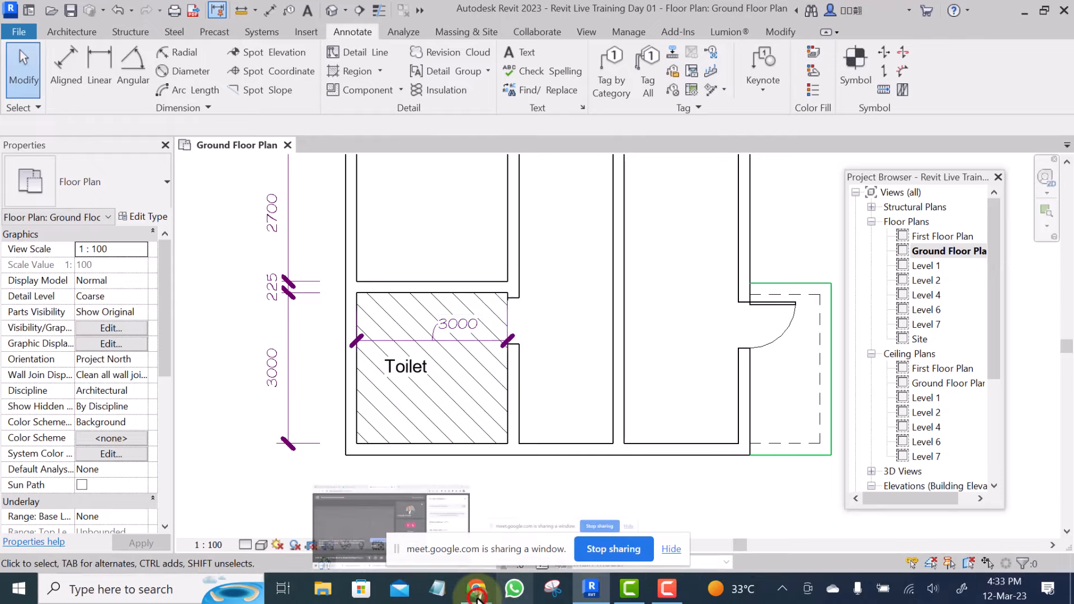